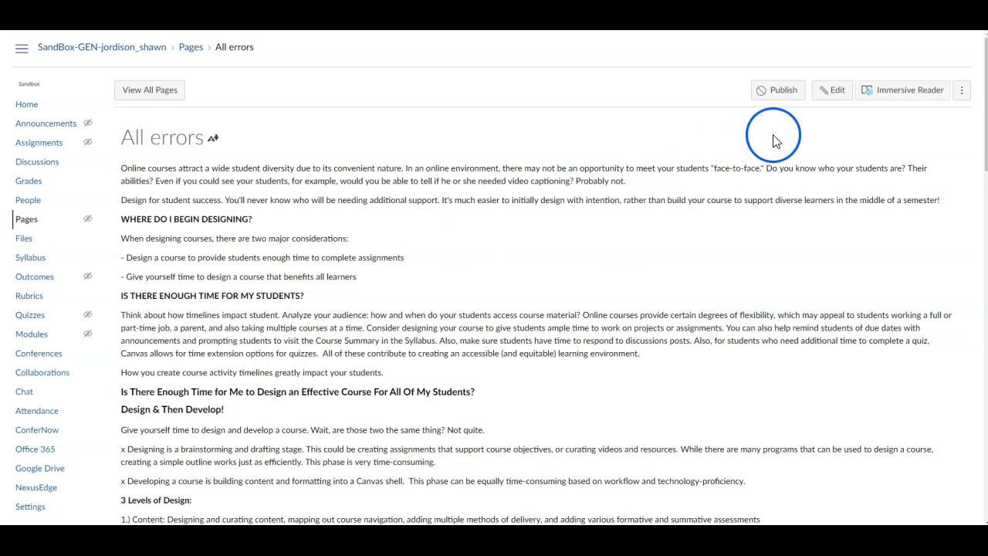
Step: Open the All errors page for editing, with the caret before the first paragraph
{"action": "left_click", "coordinate": [834, 101]}
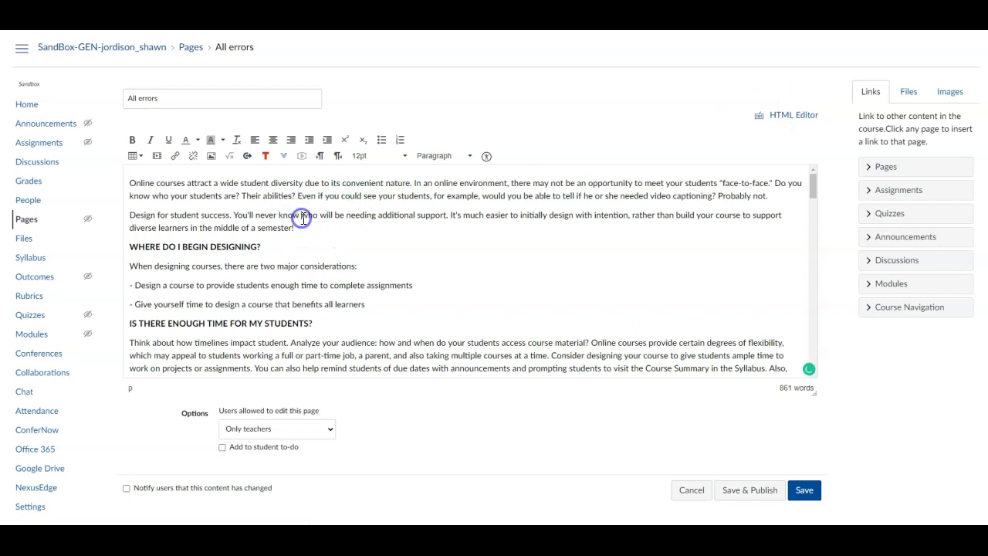
{"action": "left_click", "coordinate": [130, 183]}
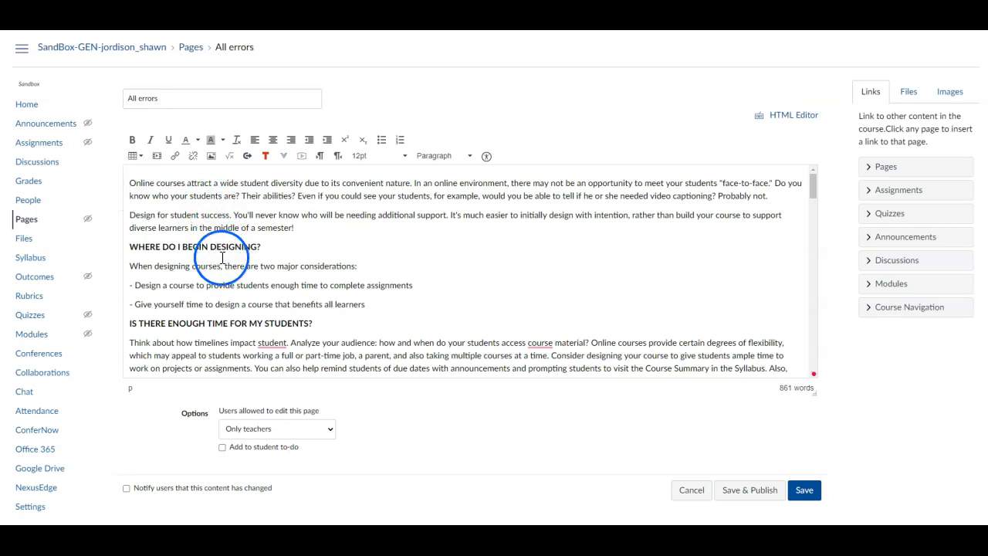
{"action": "scroll", "coordinate": [215, 237], "scroll_direction": "down", "scroll_amount": 4}
{"action": "scroll", "coordinate": [214, 240], "scroll_direction": "up", "scroll_amount": 4}
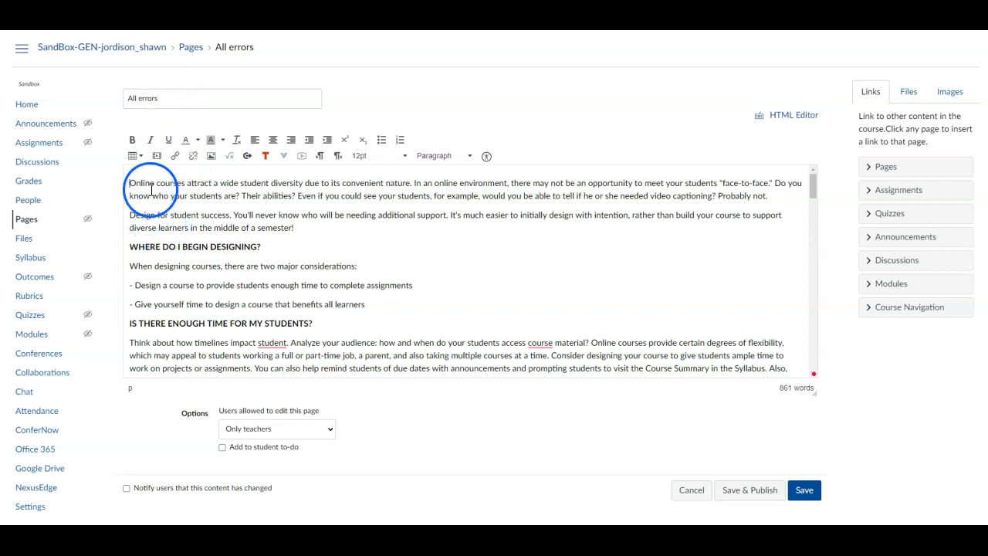
Step: Insert a new top line and format 'Overview' as a Header 2 heading
{"action": "key", "text": "Return"}
{"action": "type", "text": "Overview"}
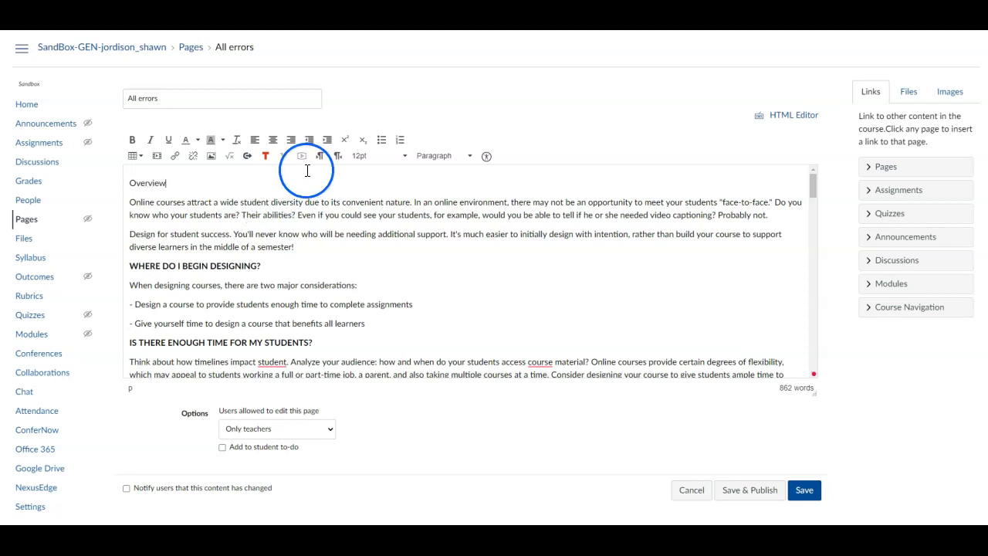
{"action": "left_click", "coordinate": [468, 156]}
{"action": "left_click", "coordinate": [476, 202]}
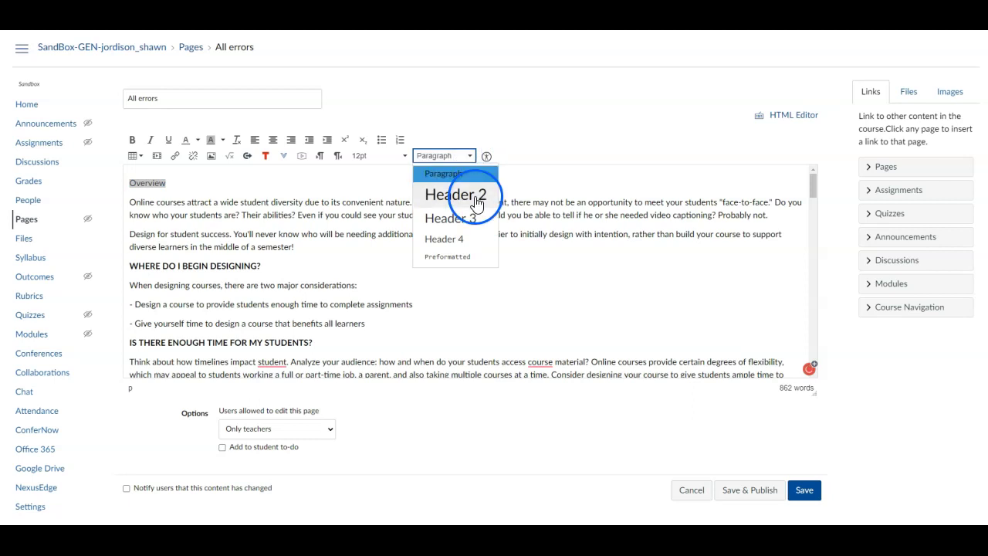
{"action": "left_click", "coordinate": [308, 214]}
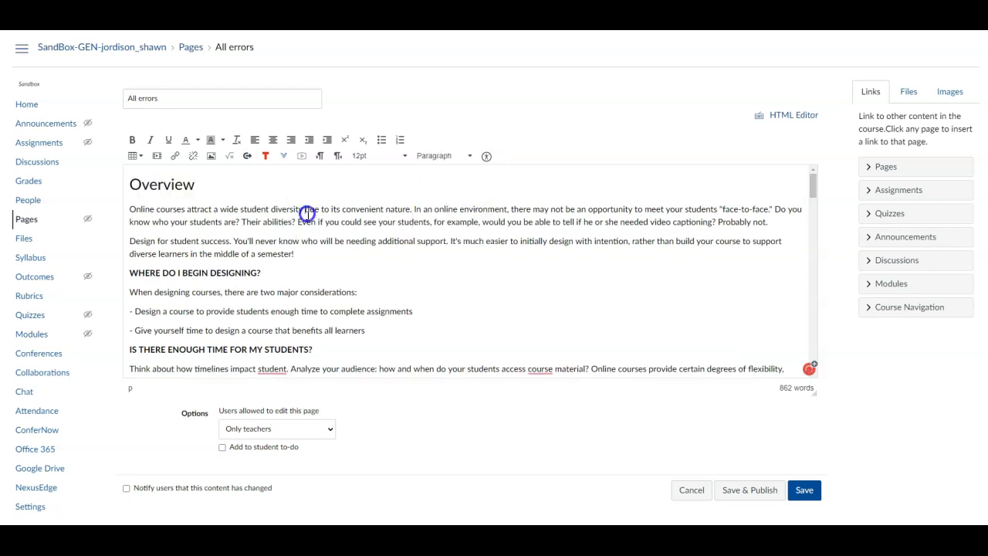
{"action": "left_click", "coordinate": [224, 205]}
{"action": "left_click", "coordinate": [191, 273]}
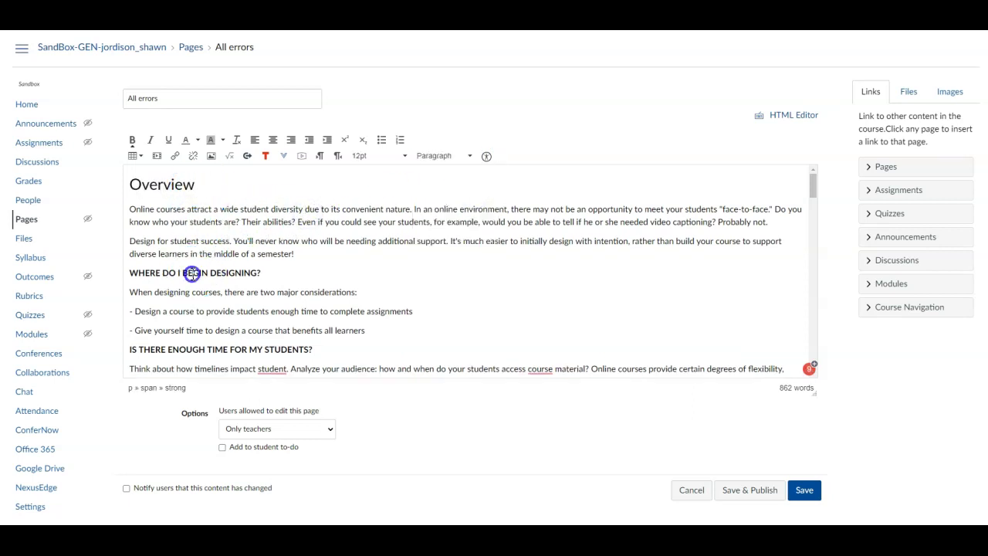
Step: Format the 'WHERE DO I BEGIN DESIGNING?' line as a Header 2 heading
{"action": "left_click", "coordinate": [152, 223]}
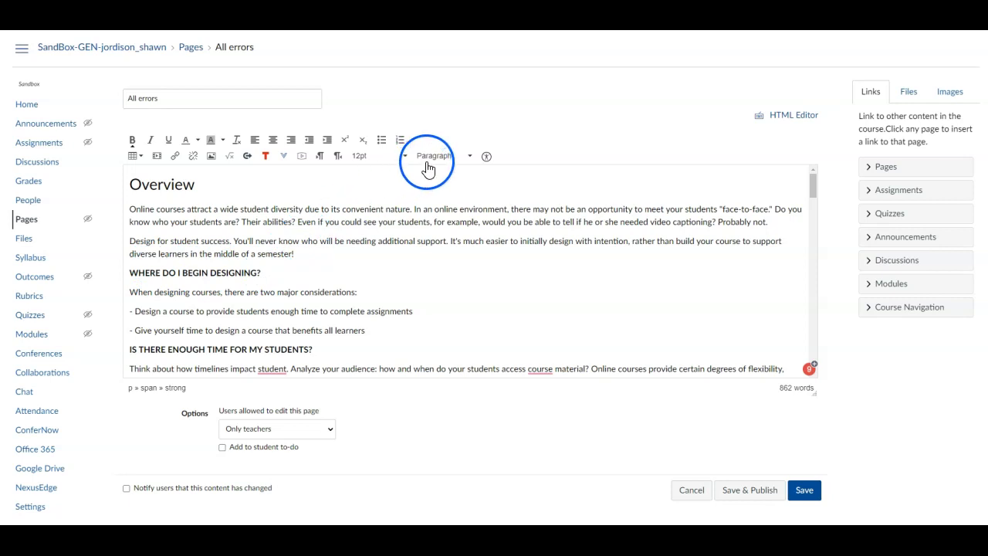
{"action": "left_click", "coordinate": [171, 273]}
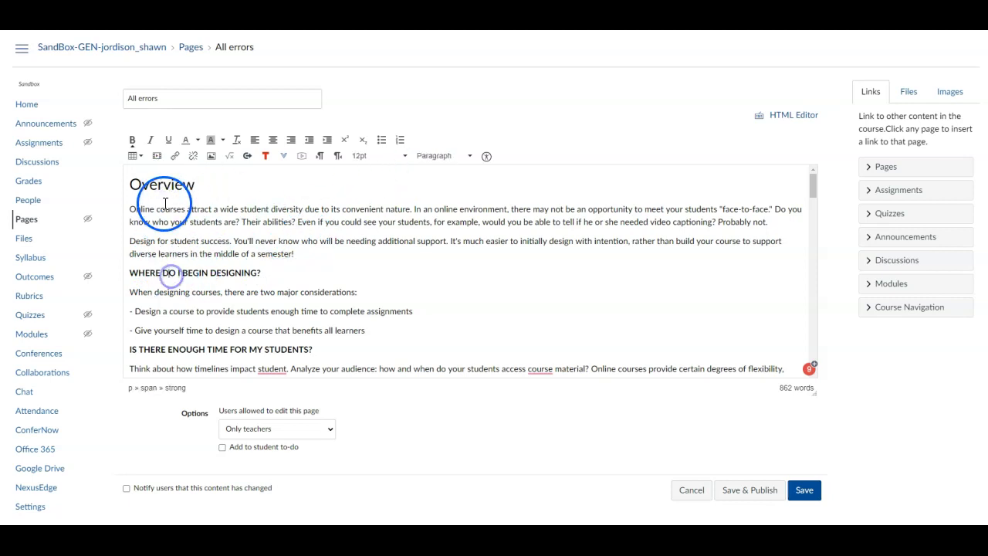
{"action": "left_click_drag", "start_coordinate": [266, 272], "coordinate": [116, 274]}
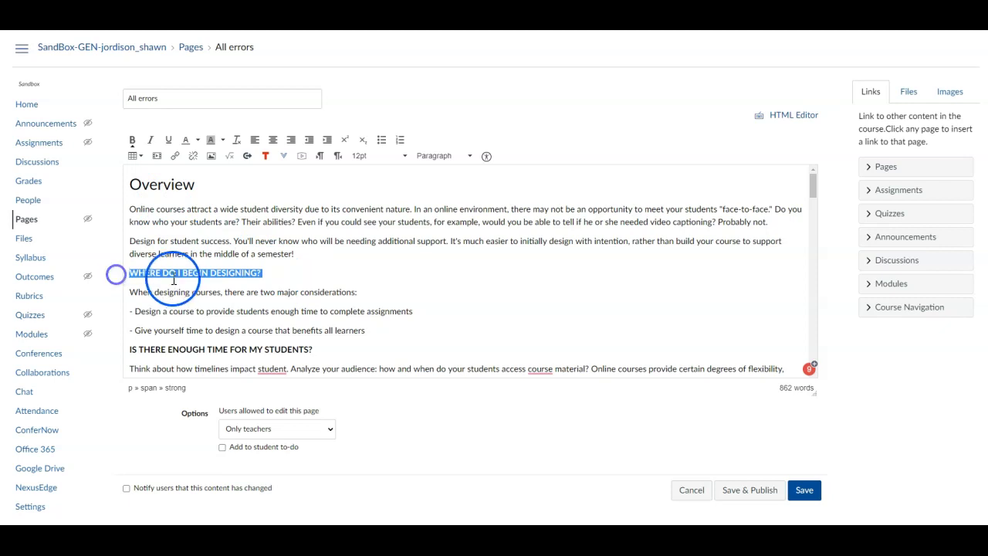
{"action": "left_click", "coordinate": [437, 156]}
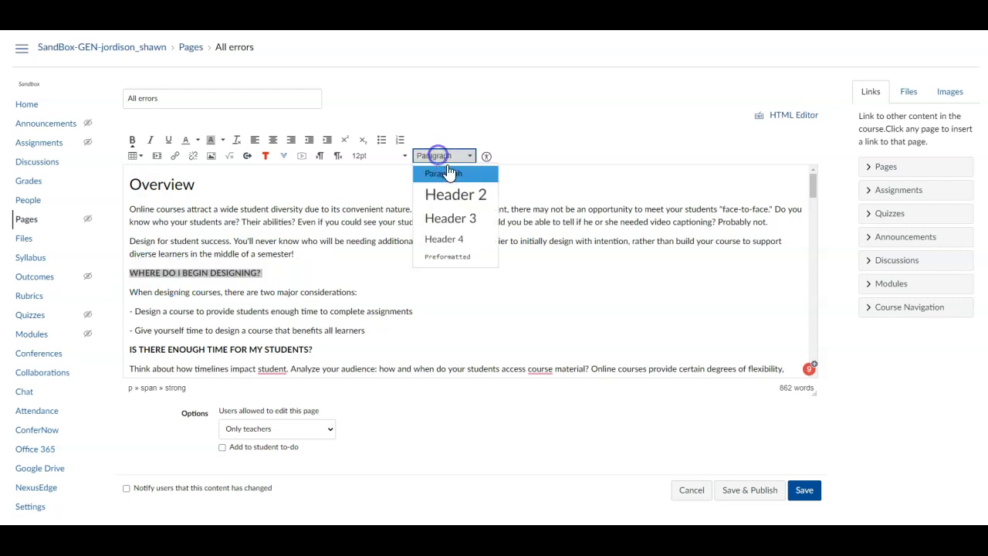
{"action": "left_click", "coordinate": [453, 193]}
{"action": "left_click", "coordinate": [286, 267]}
{"action": "left_click", "coordinate": [249, 280]}
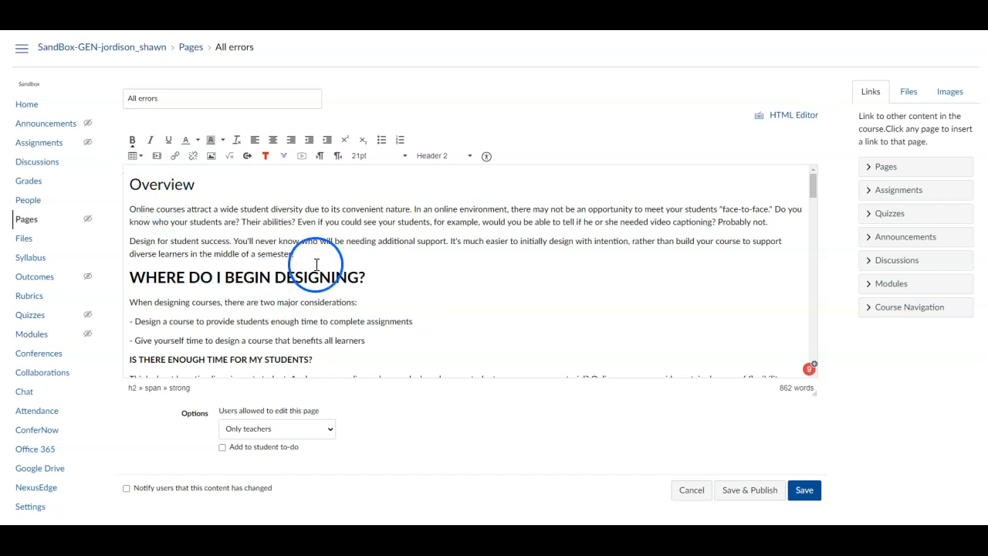
Step: Unbold that heading and retype it as 'Where do I begin Designing?', removing the uppercase text
{"action": "left_click_drag", "start_coordinate": [371, 276], "coordinate": [128, 277]}
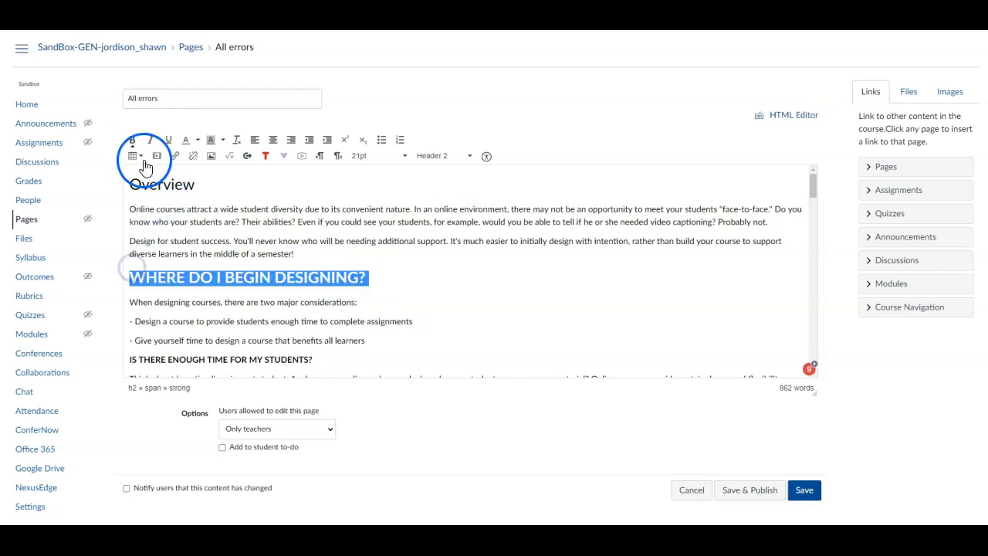
{"action": "left_click", "coordinate": [135, 141]}
{"action": "left_click", "coordinate": [251, 284]}
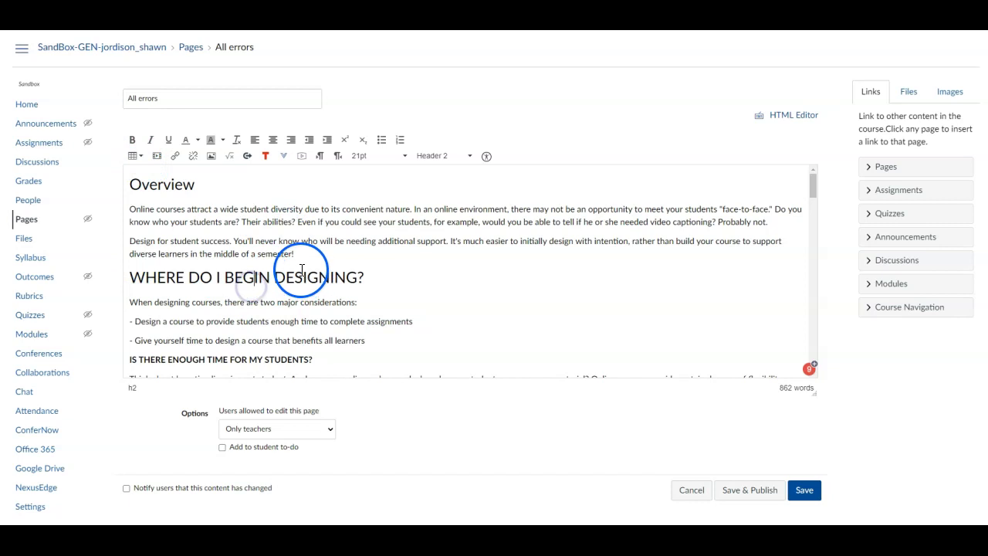
{"action": "left_click", "coordinate": [135, 280]}
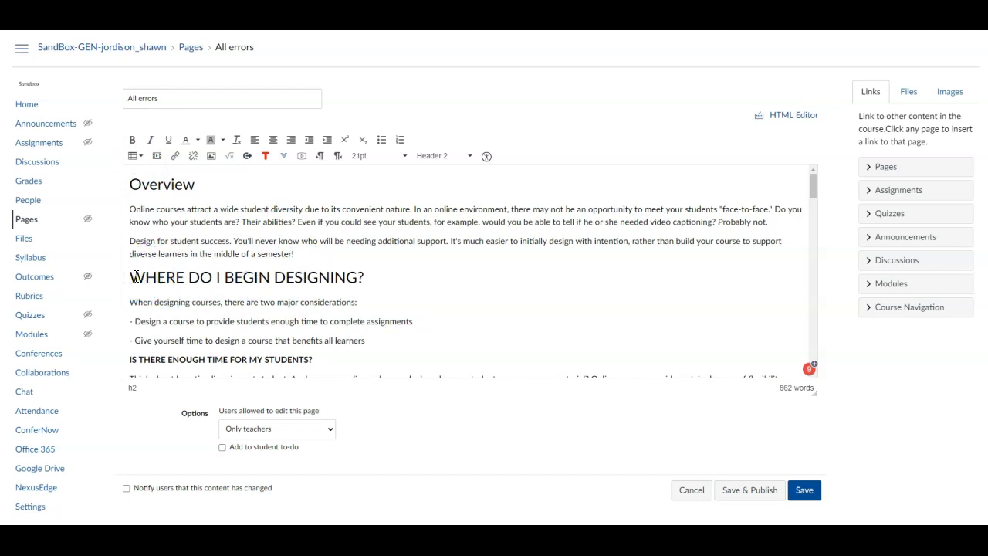
{"action": "type", "text": "Where do I be"}
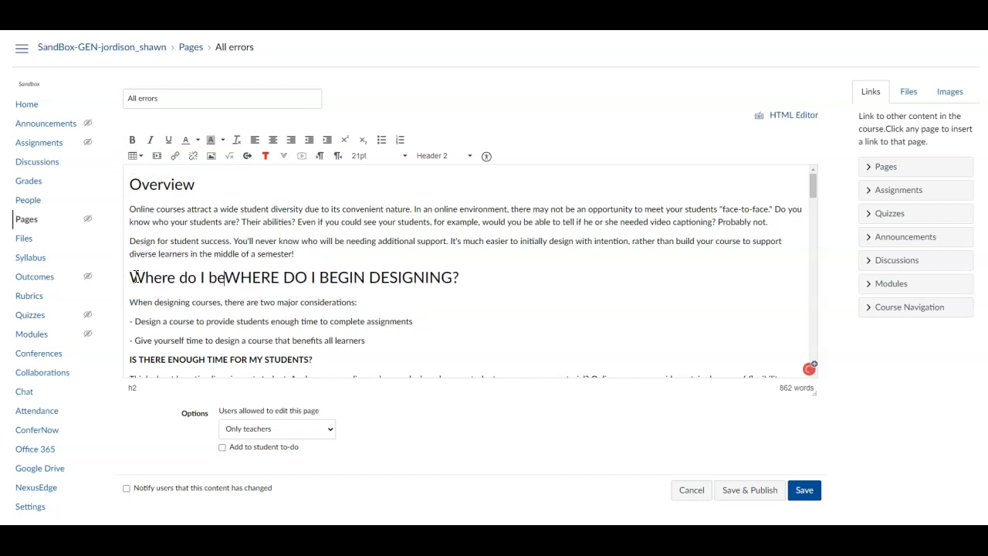
{"action": "type", "text": "gin Design"}
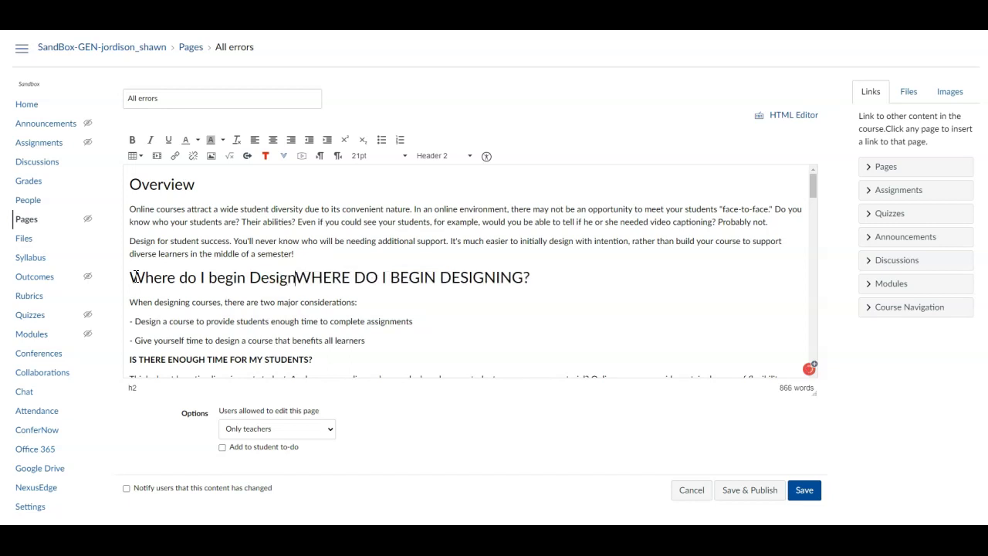
{"action": "type", "text": "ing?"}
{"action": "key", "text": "Delete"}
{"action": "key", "text": "Delete"}
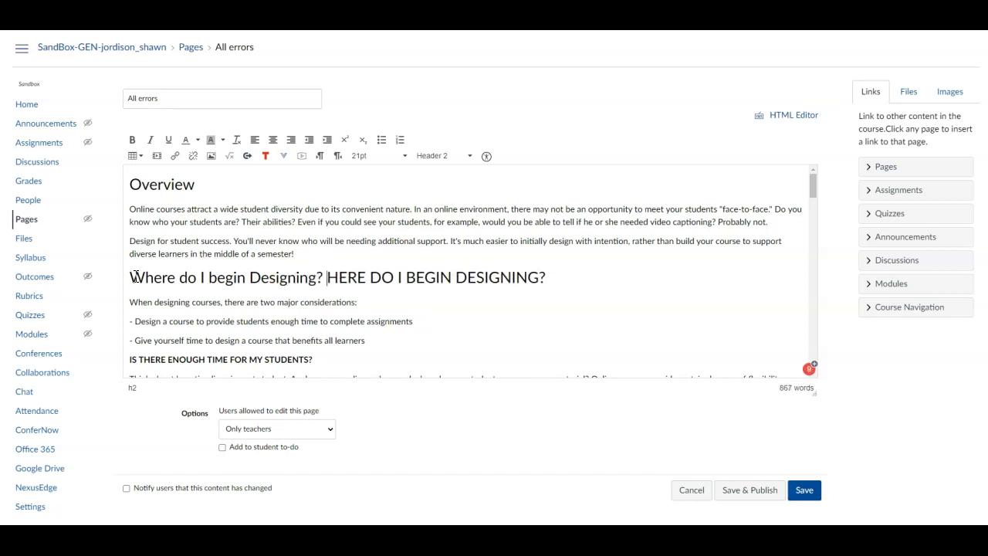
{"action": "key", "text": "Delete"}
{"action": "key", "text": "Delete"}
{"action": "key", "text": "Delete"}
{"action": "key", "text": "Delete"}
{"action": "key", "text": "Delete"}
{"action": "key", "text": "Delete"}
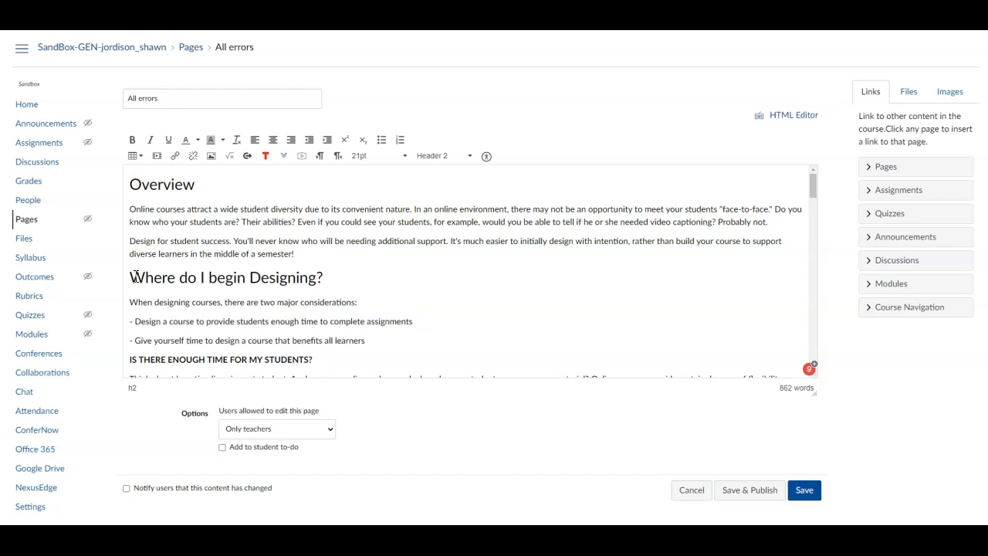
Step: Convert the two dash-prefixed consideration lines into a bulleted list
{"action": "scroll", "coordinate": [138, 276], "scroll_direction": "down", "scroll_amount": 1}
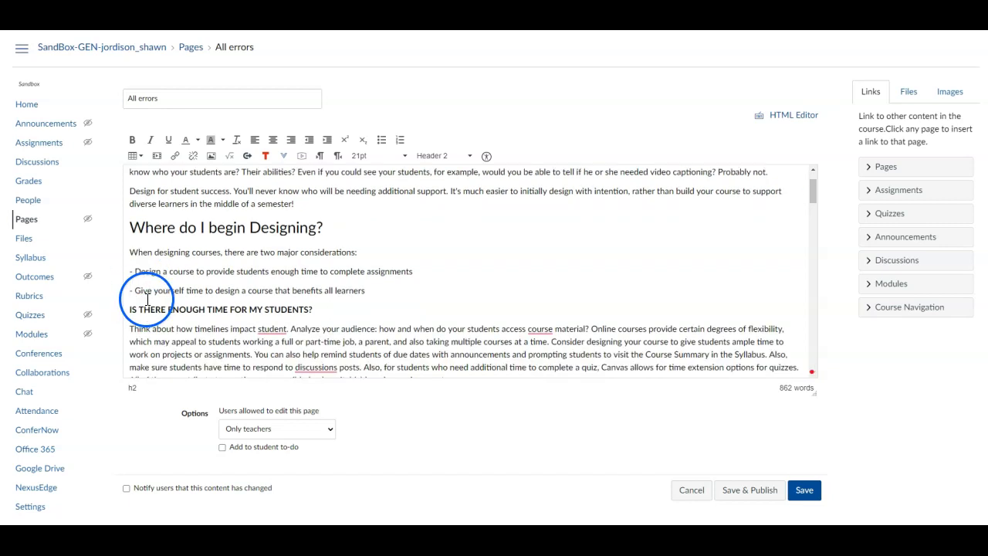
{"action": "left_click", "coordinate": [179, 248]}
{"action": "left_click", "coordinate": [138, 269]}
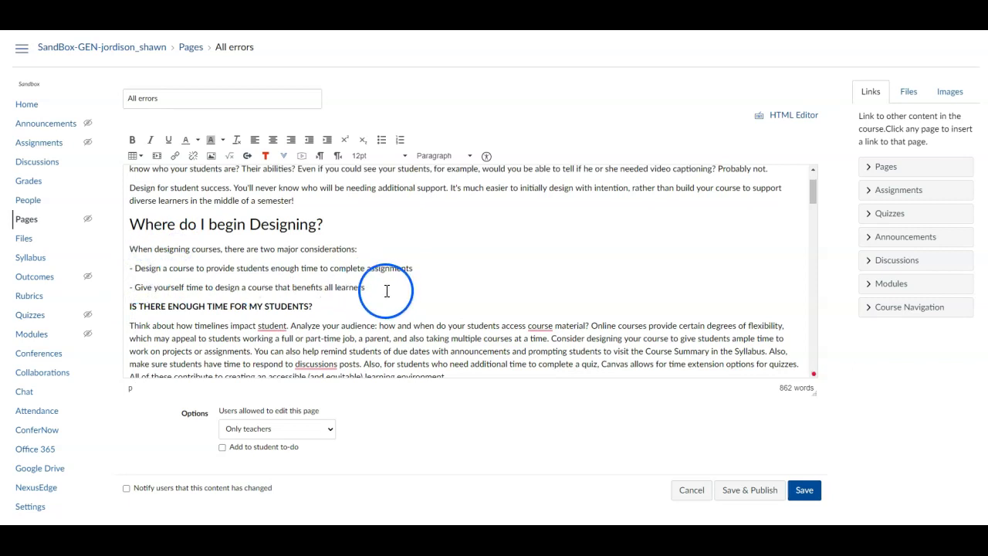
{"action": "left_click_drag", "start_coordinate": [308, 290], "coordinate": [127, 272]}
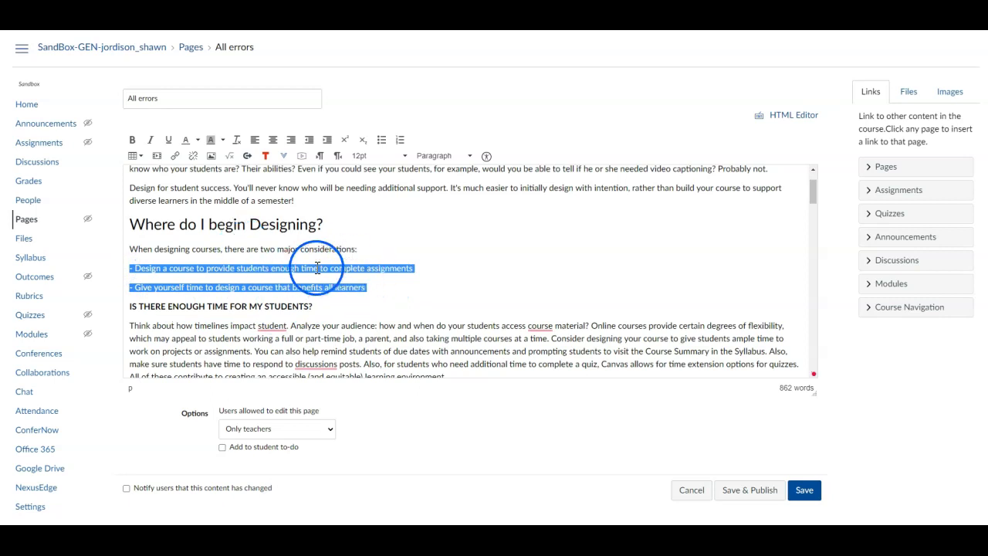
{"action": "left_click", "coordinate": [139, 276]}
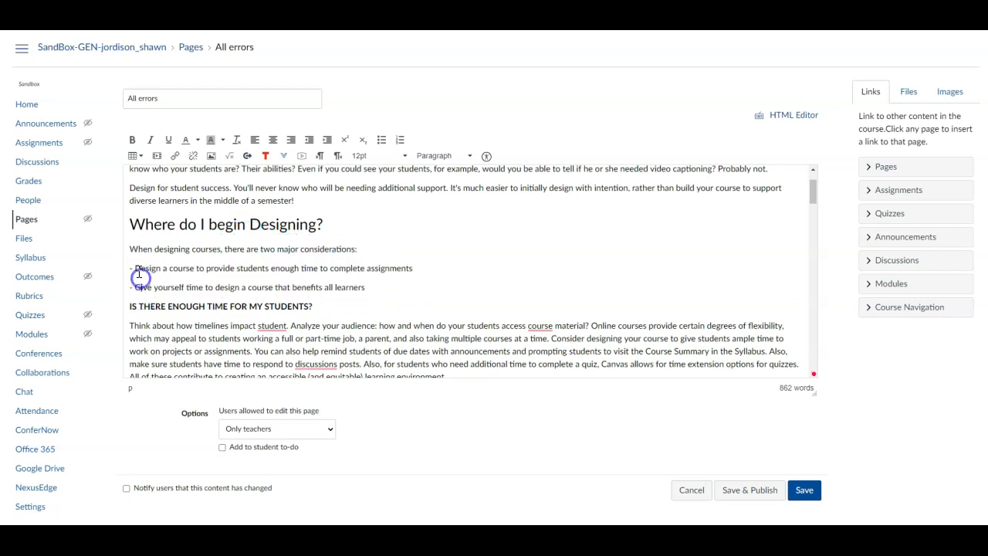
{"action": "left_click_drag", "start_coordinate": [135, 268], "coordinate": [345, 284]}
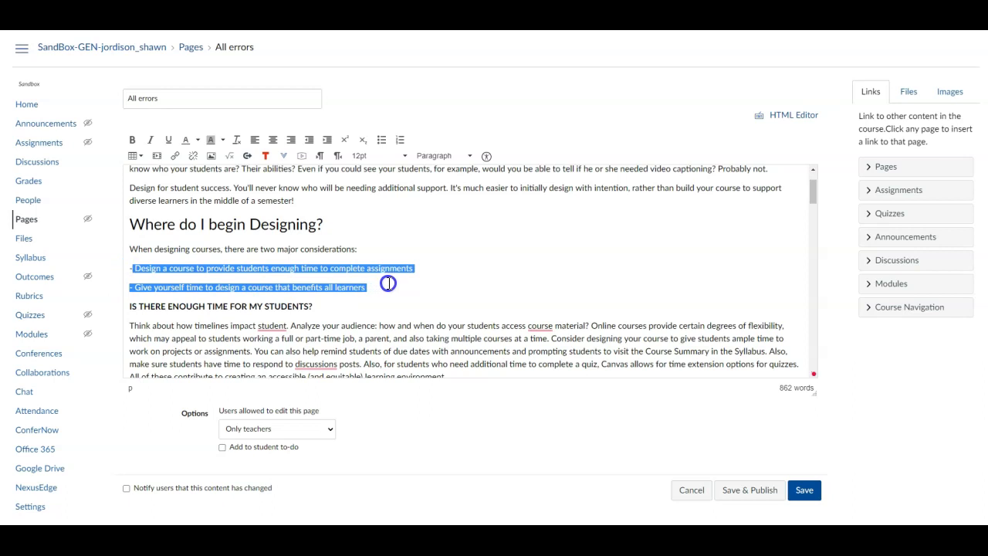
{"action": "left_click", "coordinate": [384, 140]}
{"action": "left_click", "coordinate": [175, 282]}
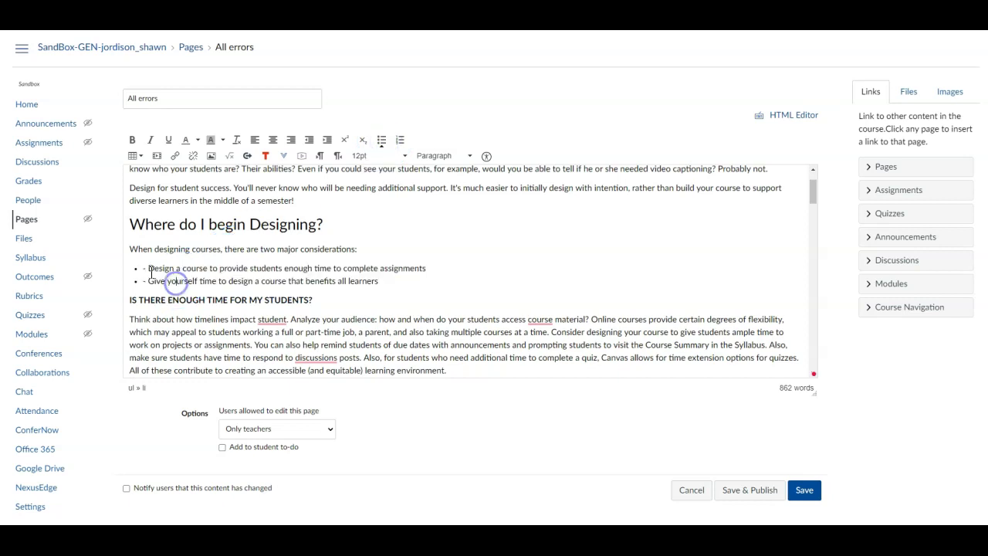
Step: Delete the leading dashes from both new bullet items
{"action": "key", "text": "BackSpace"}
{"action": "key", "text": "BackSpace"}
{"action": "left_click", "coordinate": [154, 283]}
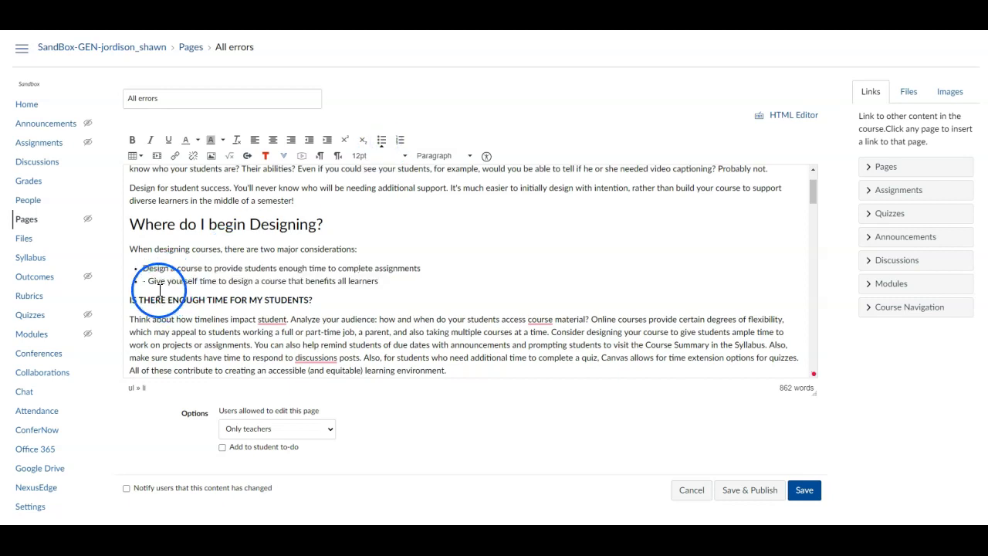
{"action": "key", "text": "BackSpace"}
{"action": "key", "text": "BackSpace"}
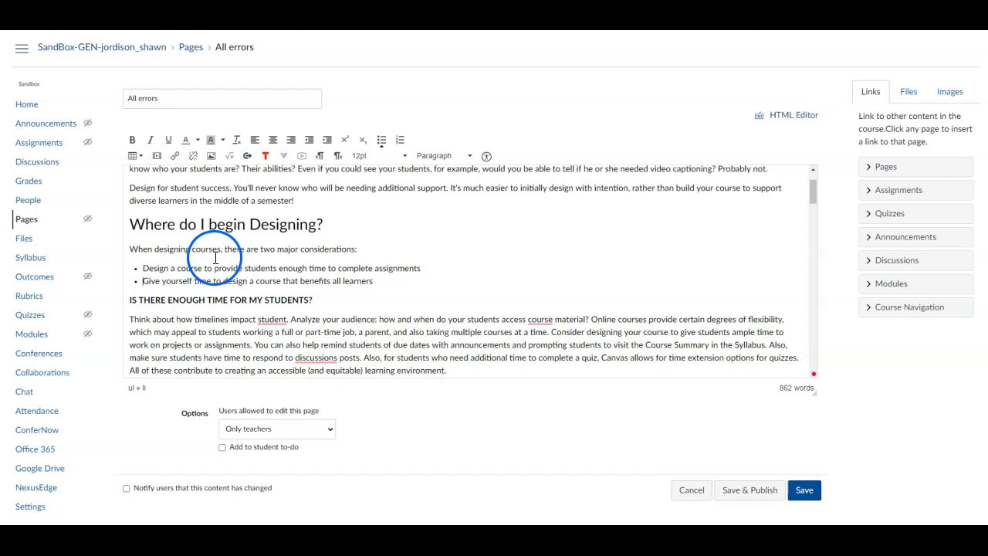
{"action": "left_click", "coordinate": [183, 301]}
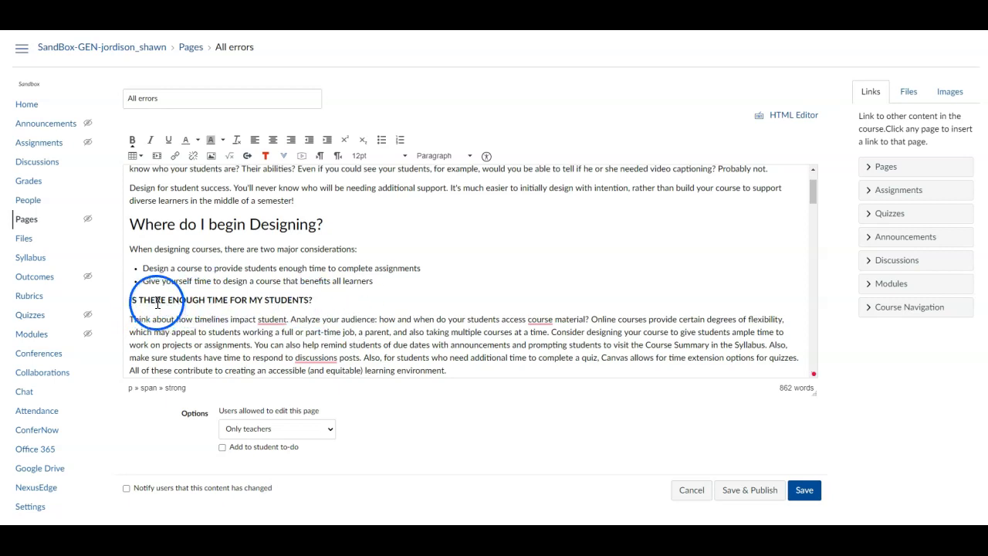
Step: Rewrite the all-caps line as 'Is there enough time for my students?', unbolded, as Header 3
{"action": "type", "text": "Is "}
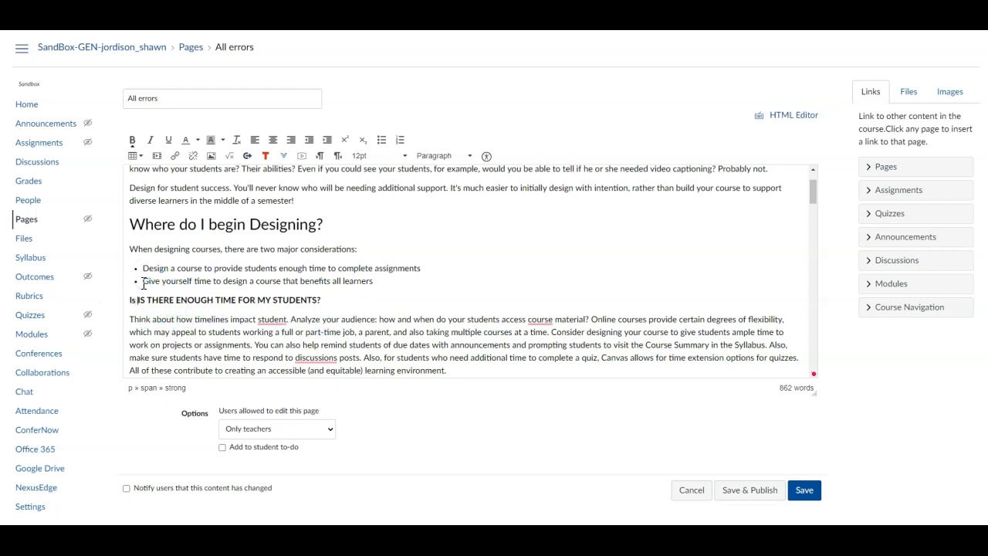
{"action": "type", "text": "there enough tim"}
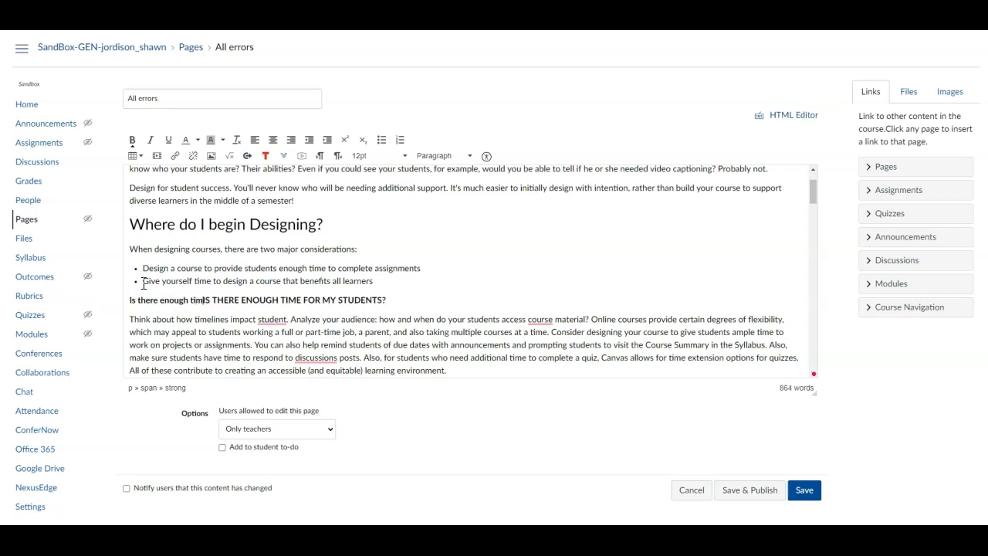
{"action": "type", "text": "e for my students"}
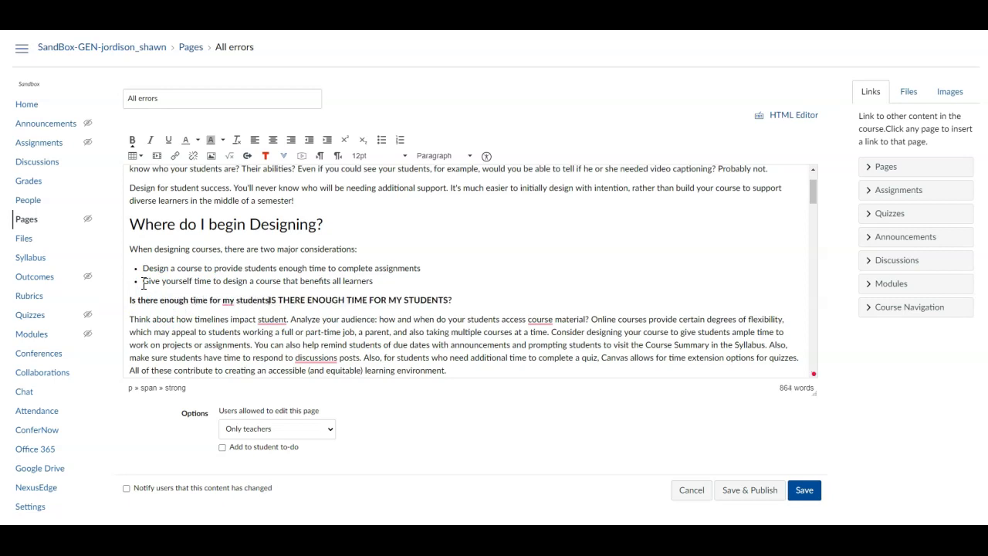
{"action": "type", "text": "?"}
{"action": "key", "text": "ctrl+Delete"}
{"action": "key", "text": "ctrl+Delete"}
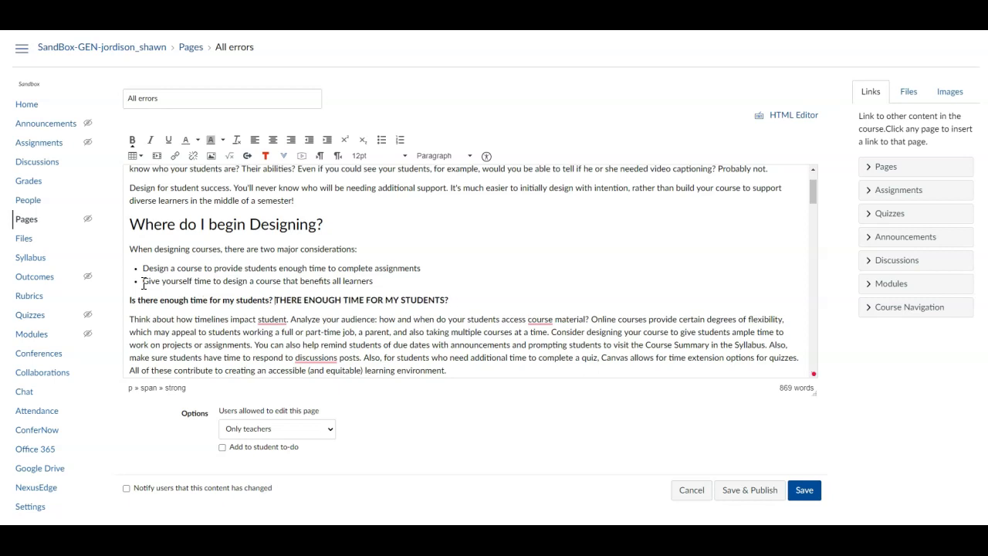
{"action": "key", "text": "ctrl+Delete"}
{"action": "key", "text": "ctrl+Delete"}
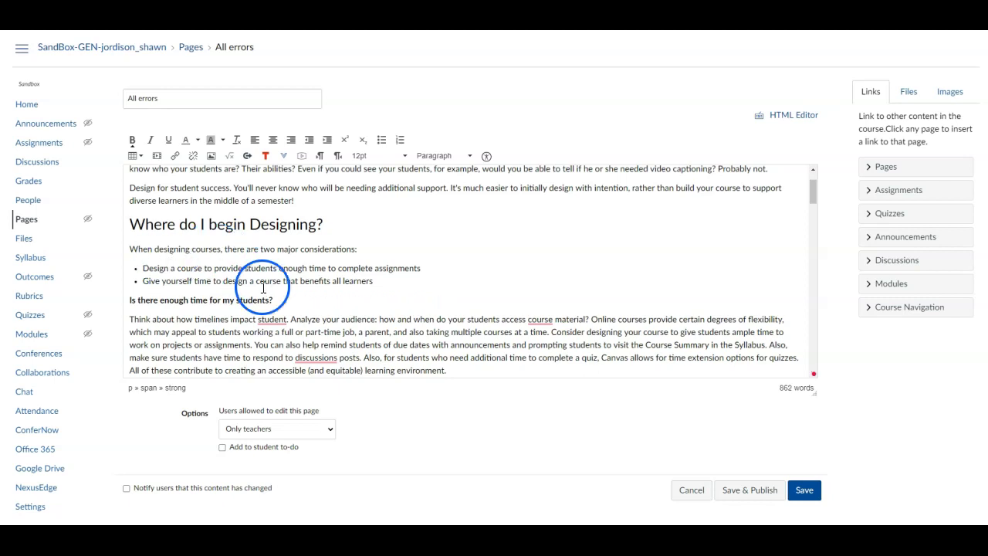
{"action": "left_click_drag", "start_coordinate": [276, 300], "coordinate": [127, 302]}
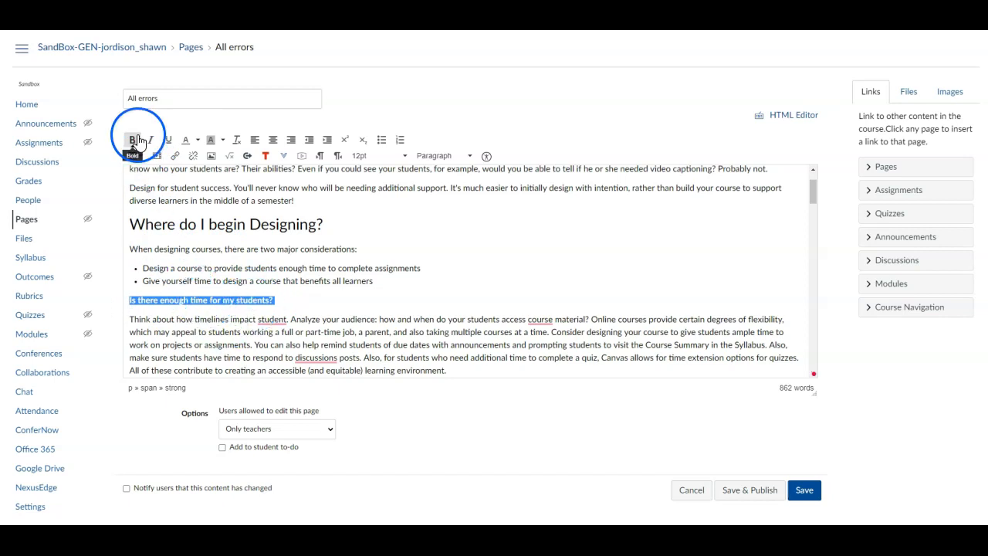
{"action": "left_click", "coordinate": [132, 140]}
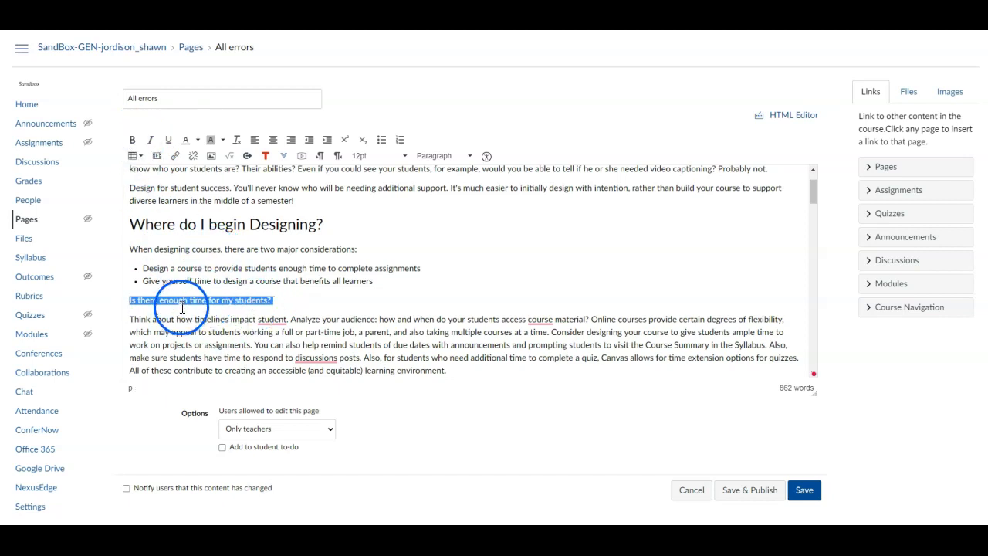
{"action": "key", "text": "ctrl+2"}
{"action": "left_click", "coordinate": [449, 156]}
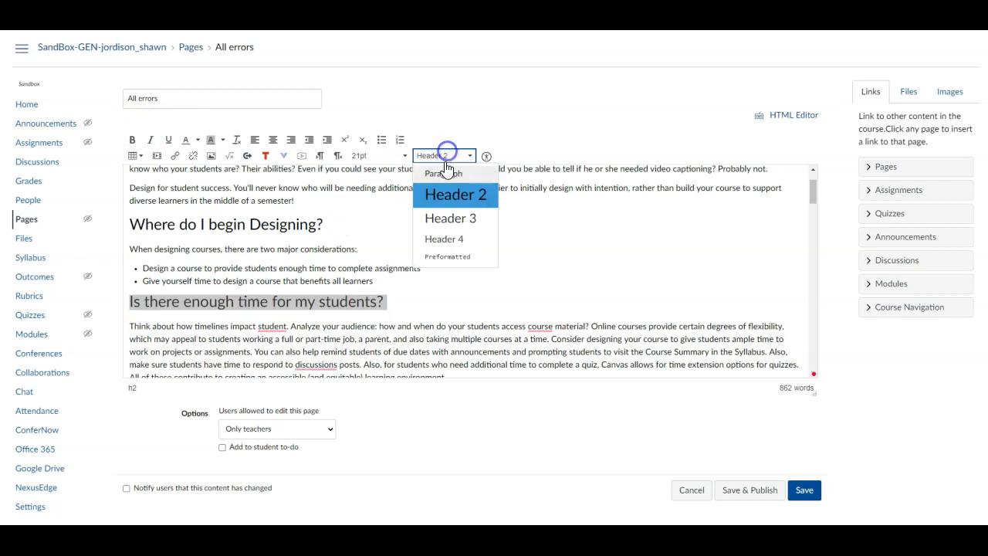
{"action": "left_click", "coordinate": [437, 217]}
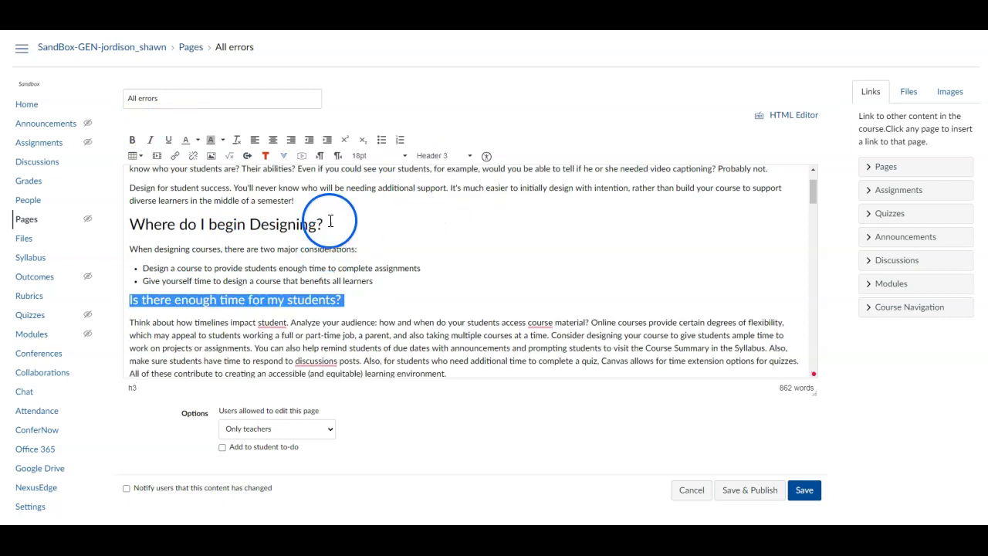
{"action": "left_click_drag", "start_coordinate": [326, 223], "coordinate": [135, 232]}
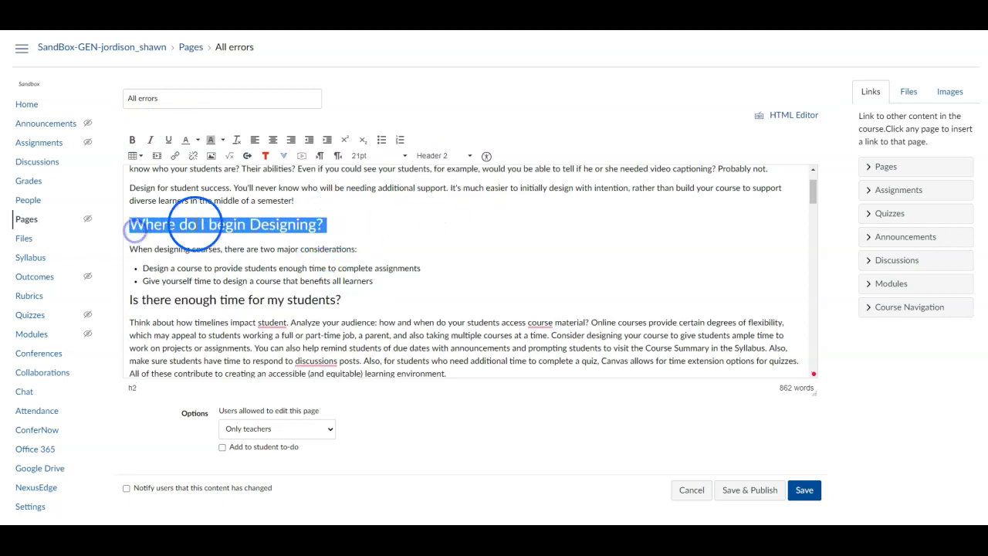
Step: Accept grammar fixes so the paragraph reads 'impact students' and 'access the course material'
{"action": "scroll", "coordinate": [218, 247], "scroll_direction": "down", "scroll_amount": 2}
{"action": "scroll", "coordinate": [218, 252], "scroll_direction": "down", "scroll_amount": 1}
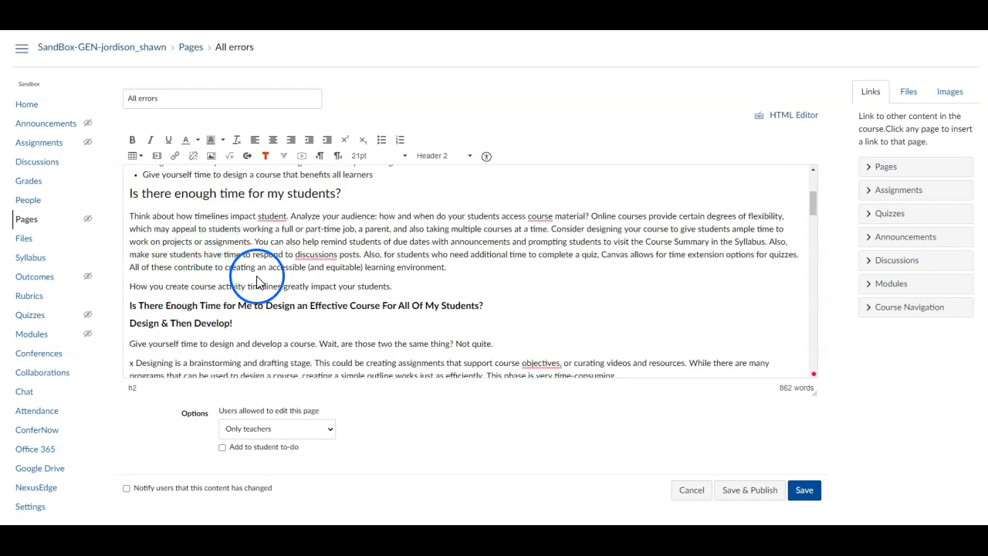
{"action": "left_click", "coordinate": [319, 276]}
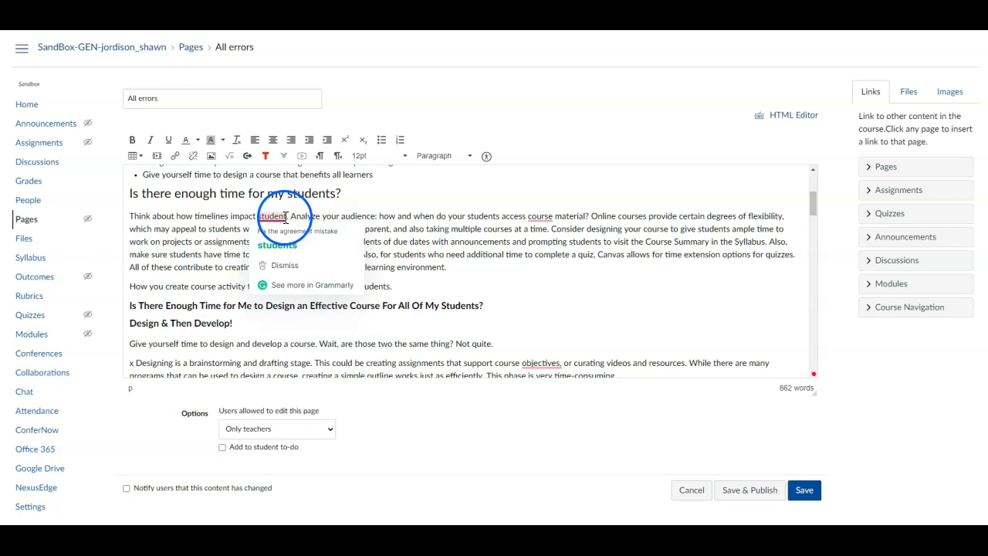
{"action": "left_click", "coordinate": [276, 242]}
{"action": "left_click", "coordinate": [555, 245]}
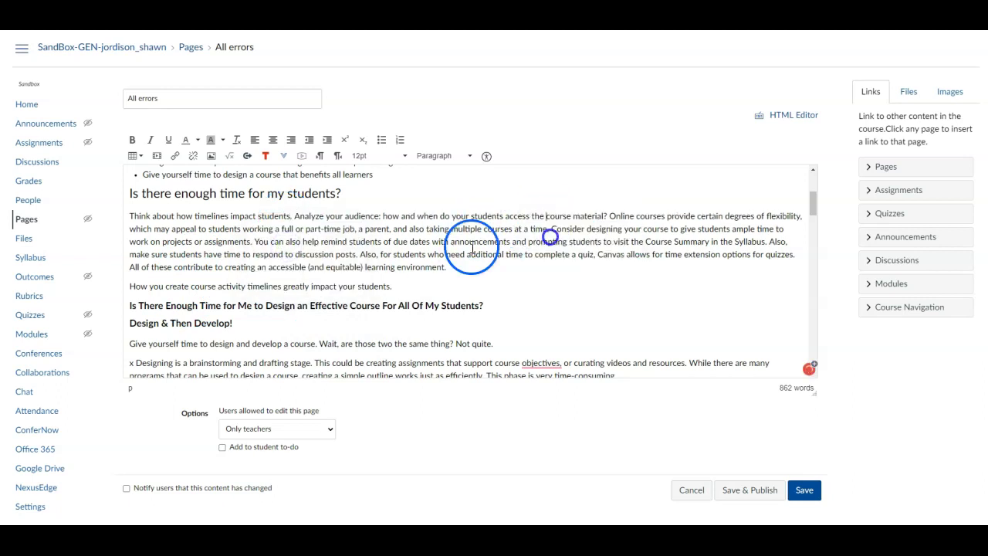
{"action": "left_click", "coordinate": [163, 305]}
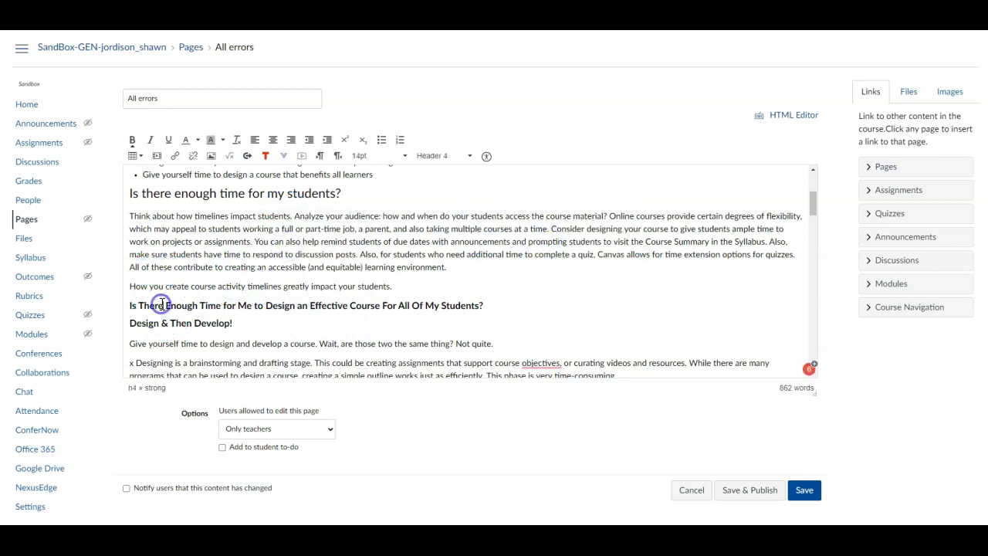
Step: Make the long course-design question an unbolded Header 3 heading
{"action": "scroll", "coordinate": [264, 302], "scroll_direction": "up", "scroll_amount": 1}
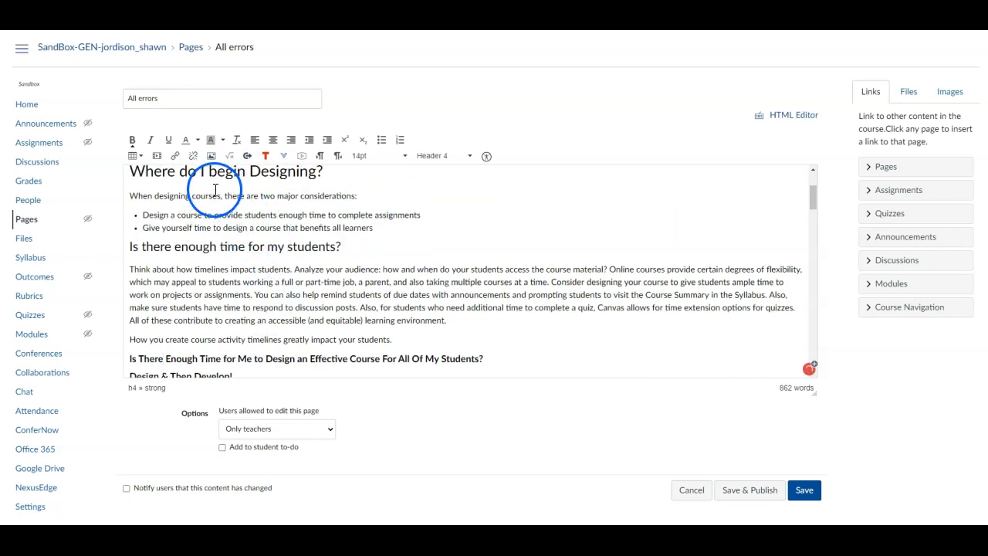
{"action": "left_click", "coordinate": [440, 155]}
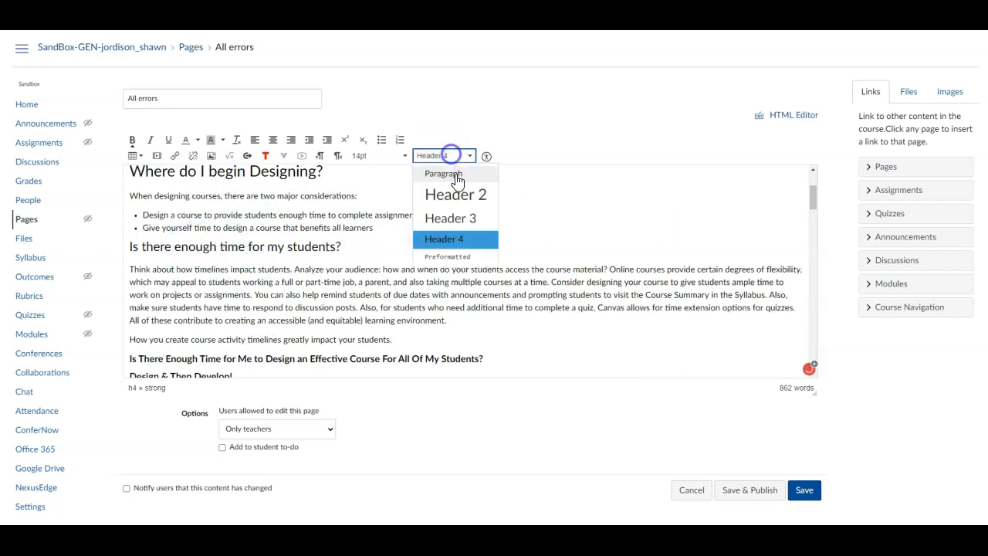
{"action": "left_click", "coordinate": [445, 220]}
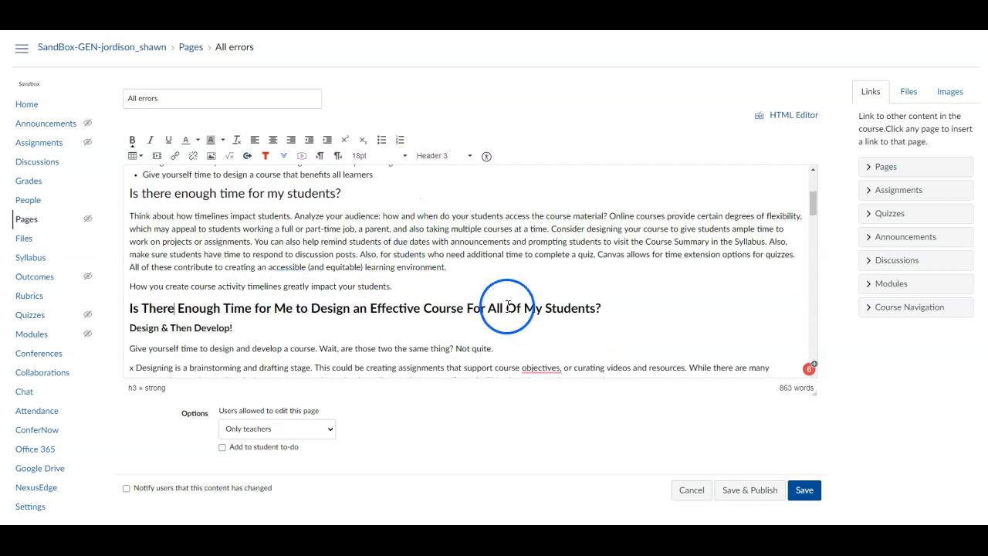
{"action": "left_click_drag", "start_coordinate": [622, 306], "coordinate": [185, 298]}
{"action": "left_click", "coordinate": [93, 325]}
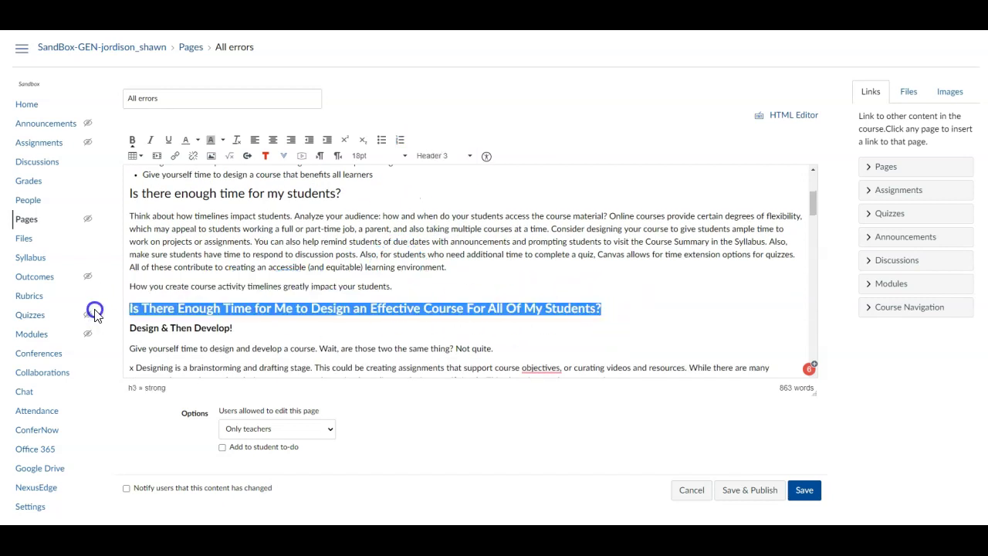
{"action": "left_click", "coordinate": [132, 140]}
{"action": "left_click", "coordinate": [261, 258]}
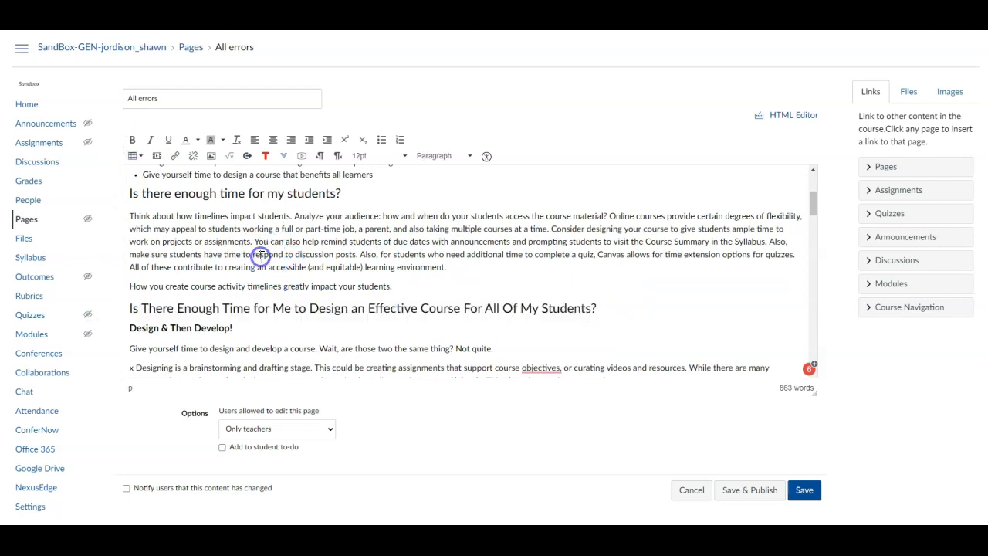
Step: Remove bold from the 'Design & Then Develop!' line
{"action": "scroll", "coordinate": [250, 231], "scroll_direction": "down", "scroll_amount": 1}
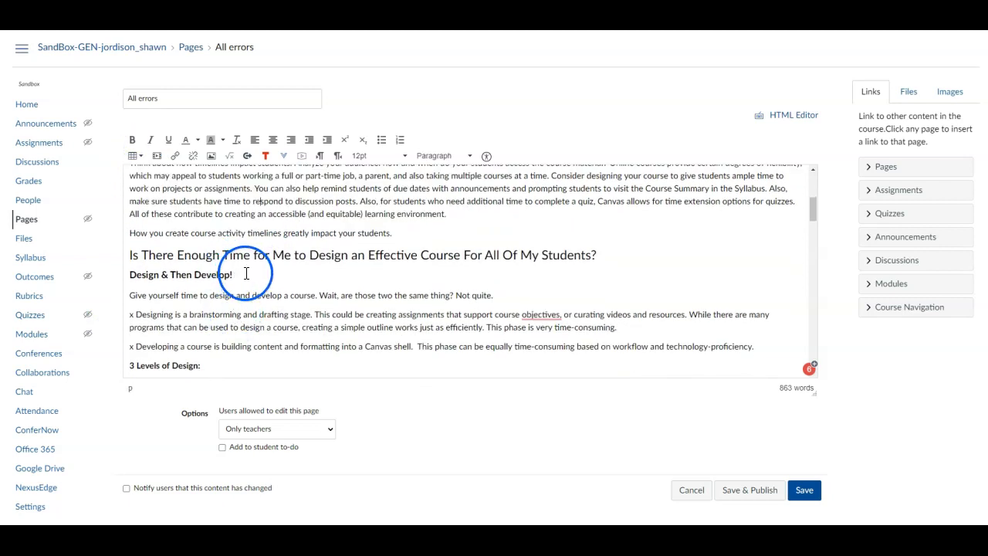
{"action": "left_click_drag", "start_coordinate": [234, 275], "coordinate": [199, 276]}
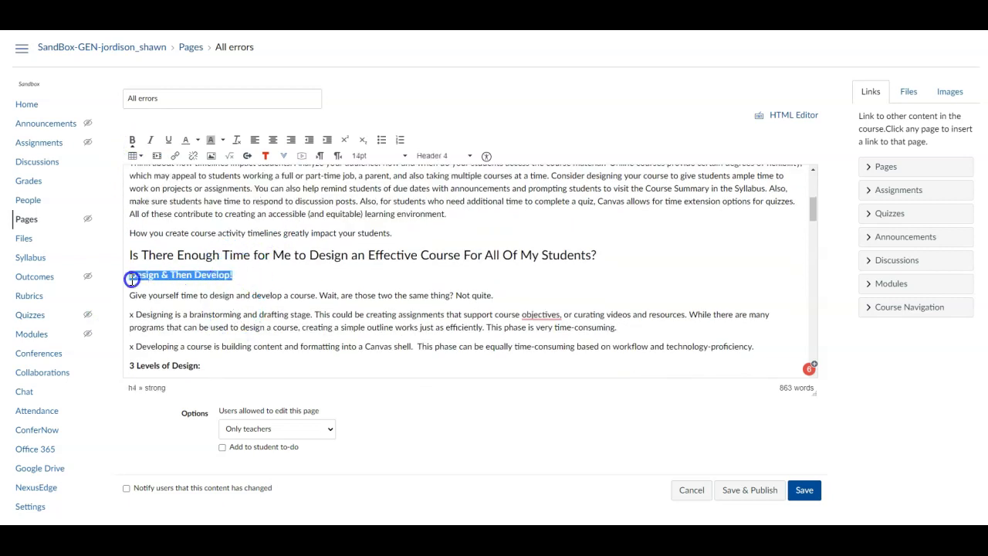
{"action": "left_click", "coordinate": [132, 140]}
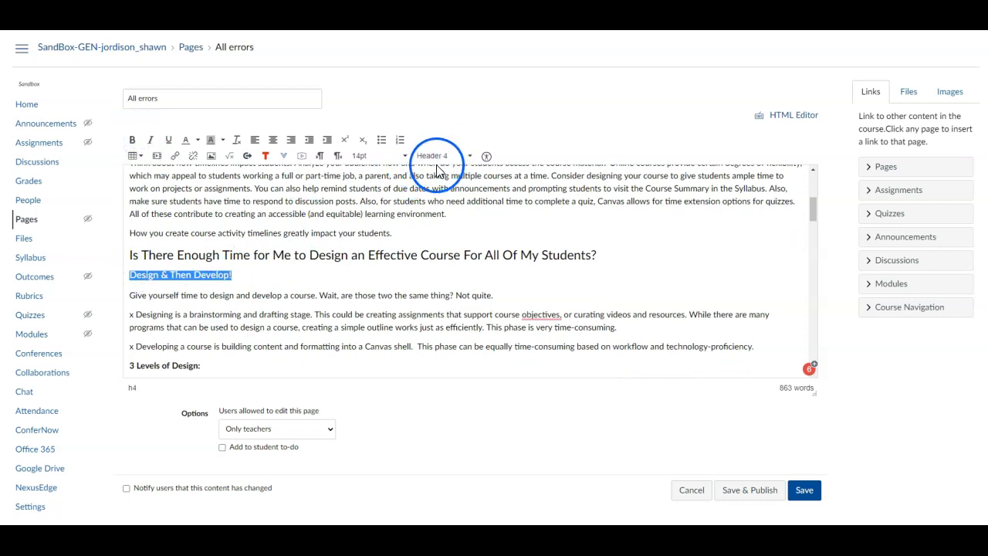
{"action": "left_click", "coordinate": [261, 307]}
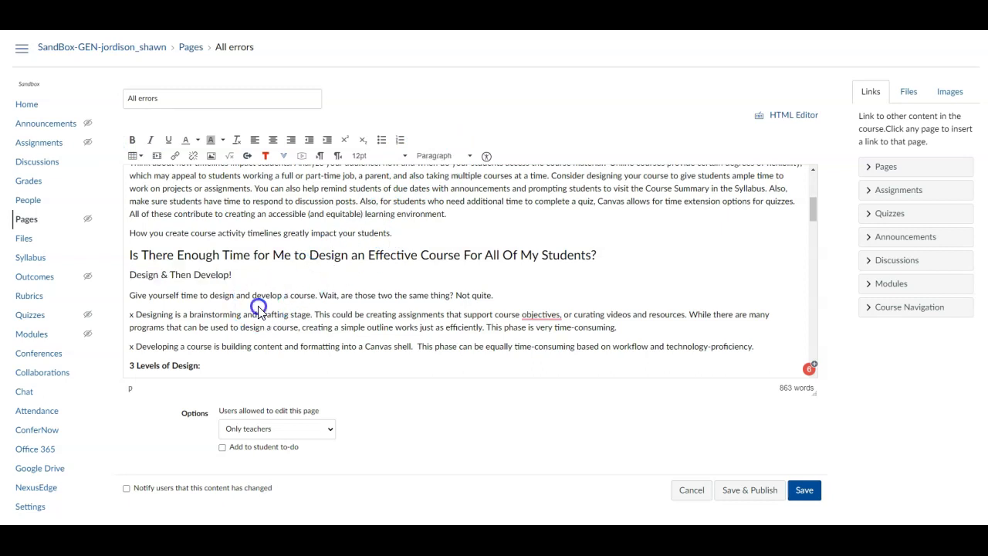
{"action": "scroll", "coordinate": [261, 308], "scroll_direction": "down", "scroll_amount": 1}
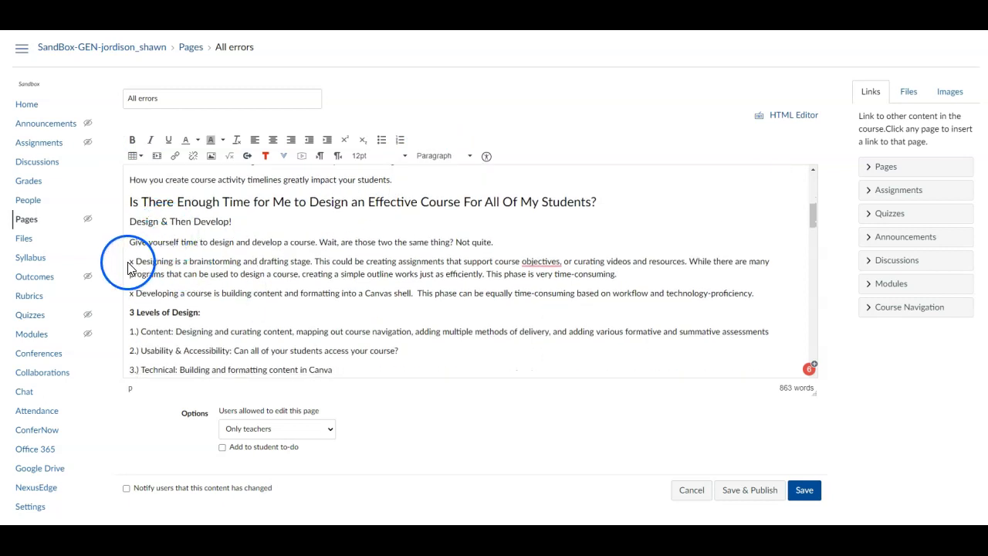
Step: Bullet the Designing and Developing paragraphs and delete the leading 'x' from each
{"action": "mouse_move", "coordinate": [758, 295]}
{"action": "left_mouse_down"}
{"action": "mouse_move", "coordinate": [236, 278]}
{"action": "mouse_move", "coordinate": [296, 299]}
{"action": "mouse_move", "coordinate": [139, 290]}
{"action": "mouse_move", "coordinate": [129, 268]}
{"action": "left_mouse_up"}
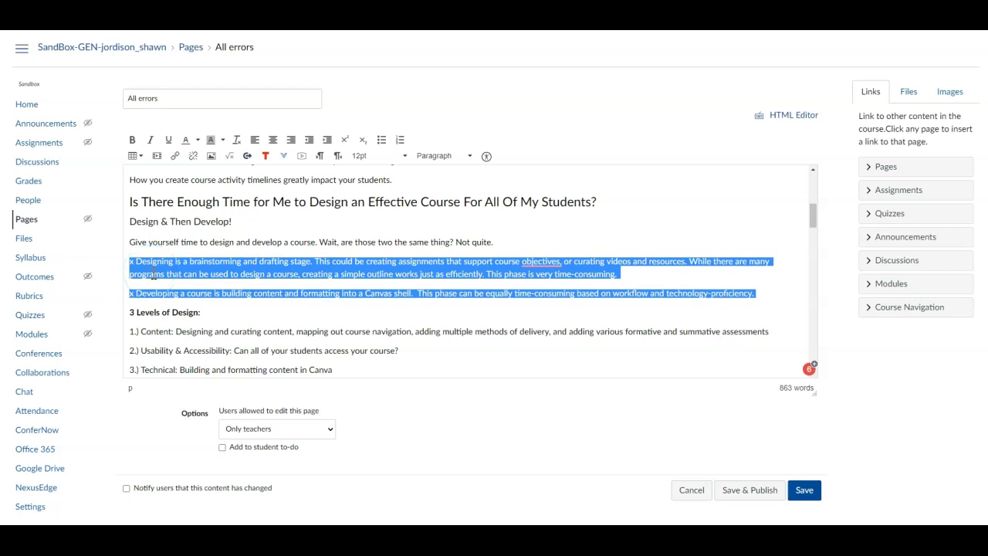
{"action": "left_click", "coordinate": [383, 139]}
{"action": "left_click", "coordinate": [179, 263]}
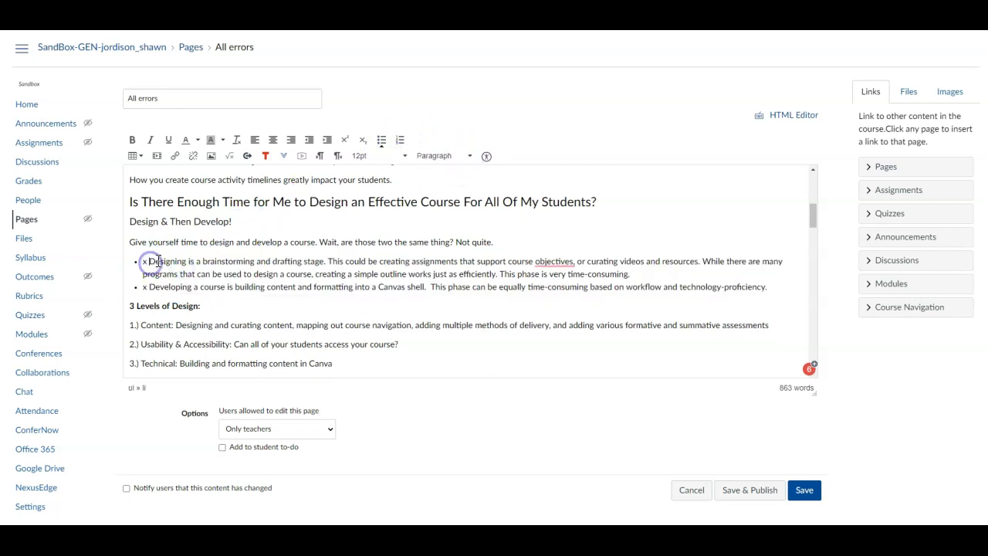
{"action": "left_click", "coordinate": [149, 262]}
{"action": "key", "text": "BackSpace"}
{"action": "left_click", "coordinate": [148, 287]}
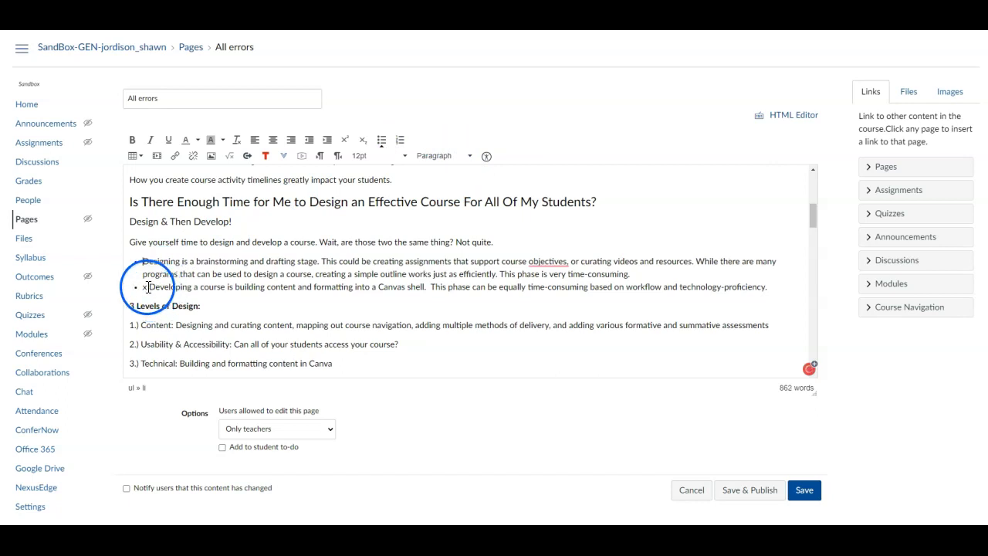
{"action": "key", "text": "BackSpace"}
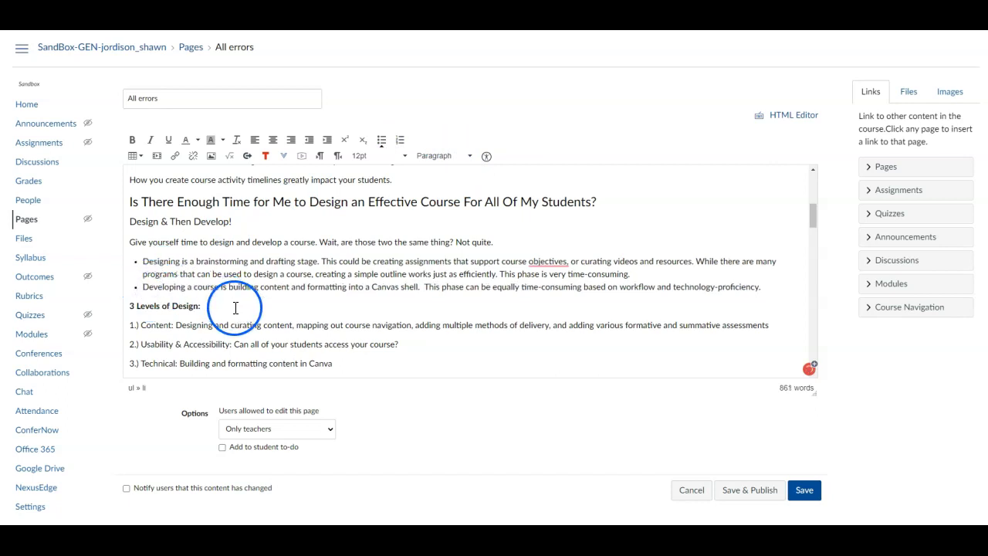
Step: Format the '3 Levels of Design:' line as a Header 2 heading instead of bold text
{"action": "left_click", "coordinate": [185, 309]}
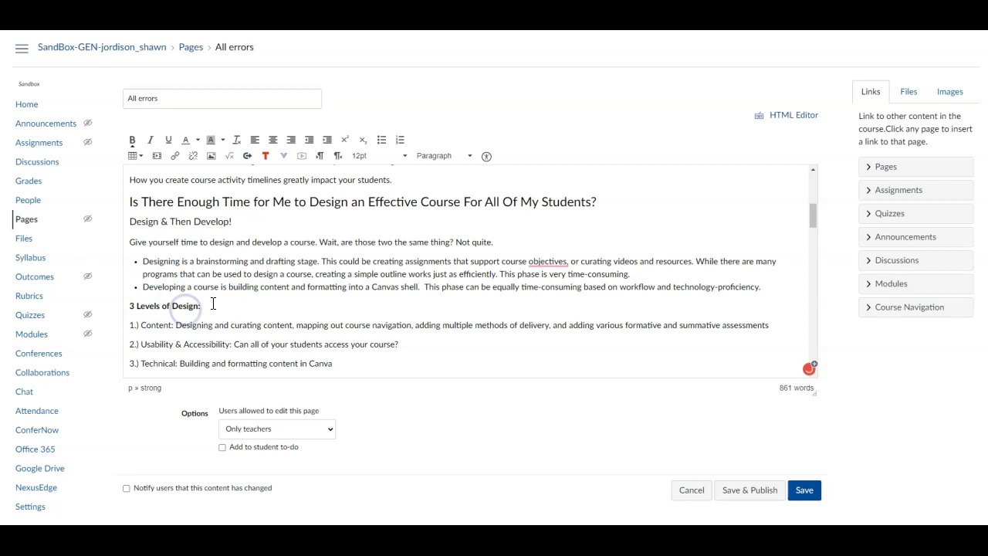
{"action": "scroll", "coordinate": [213, 304], "scroll_direction": "down", "scroll_amount": 1}
{"action": "scroll", "coordinate": [209, 266], "scroll_direction": "up", "scroll_amount": 1}
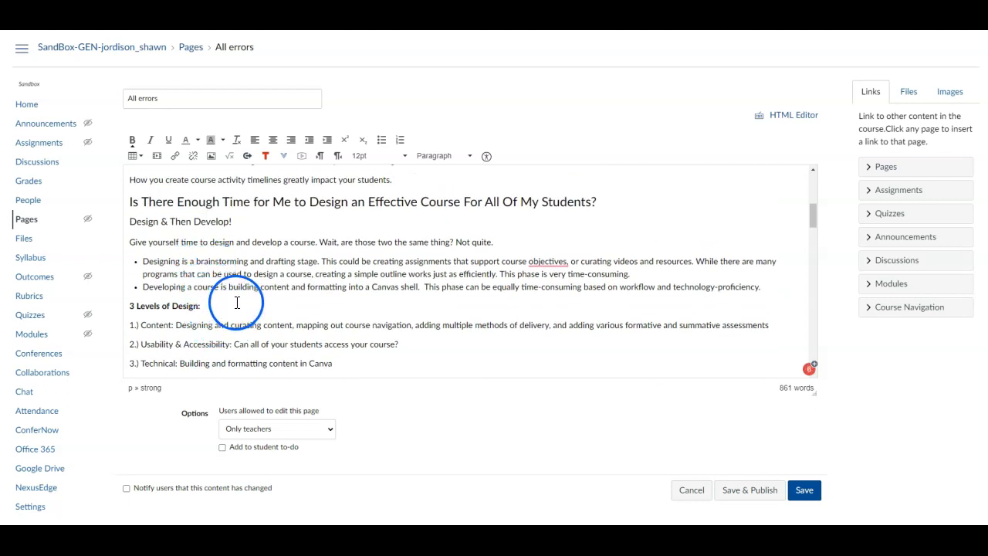
{"action": "left_click_drag", "start_coordinate": [218, 306], "coordinate": [120, 307]}
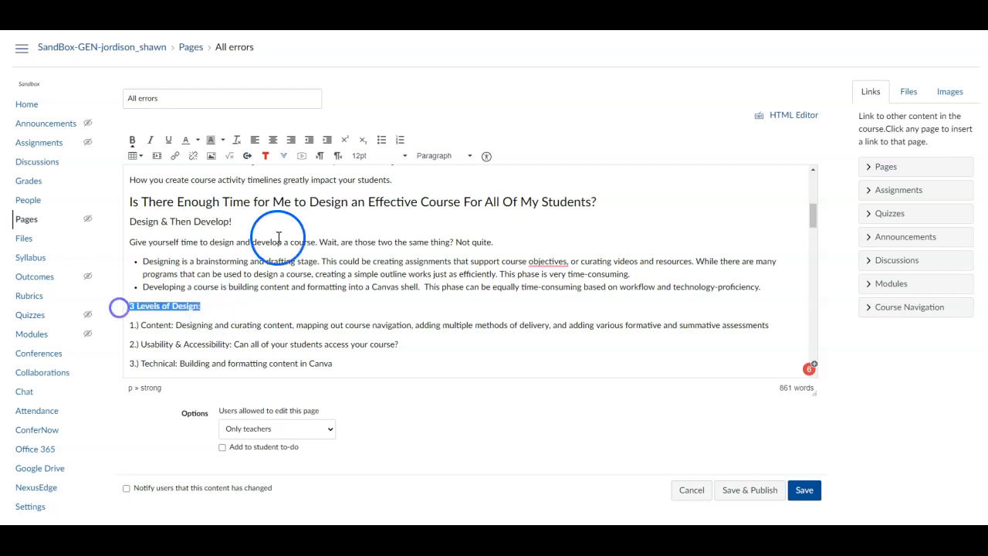
{"action": "left_click", "coordinate": [437, 156]}
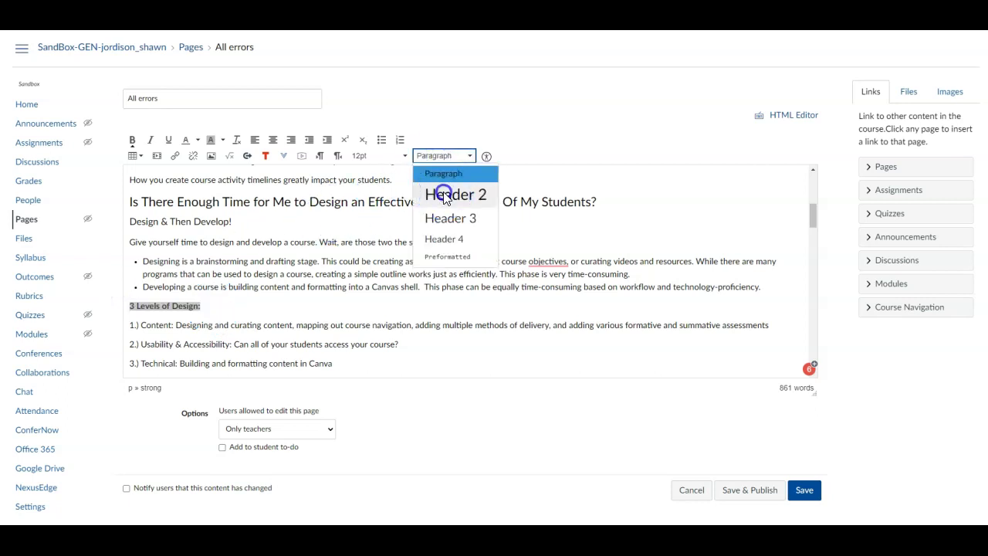
{"action": "left_click", "coordinate": [445, 195]}
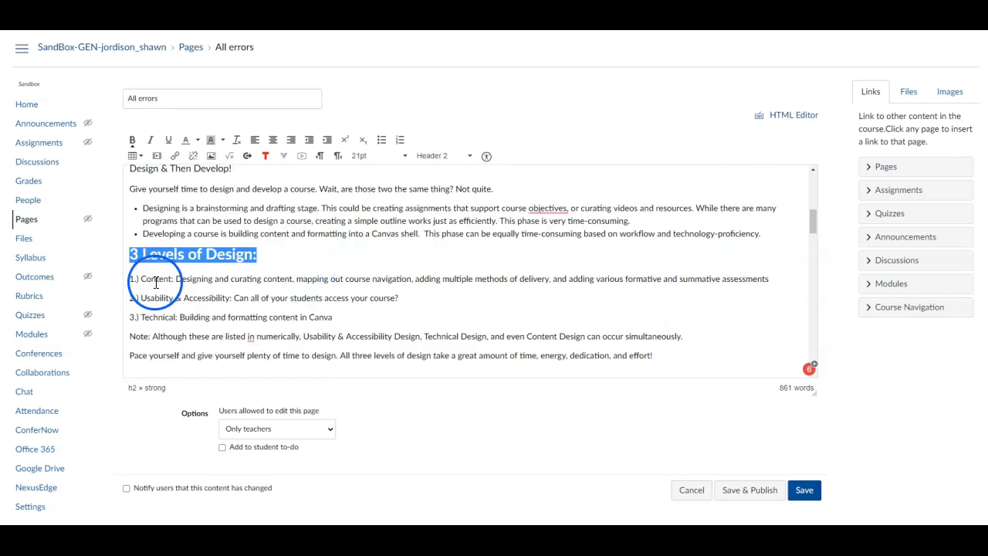
{"action": "left_click", "coordinate": [154, 281]}
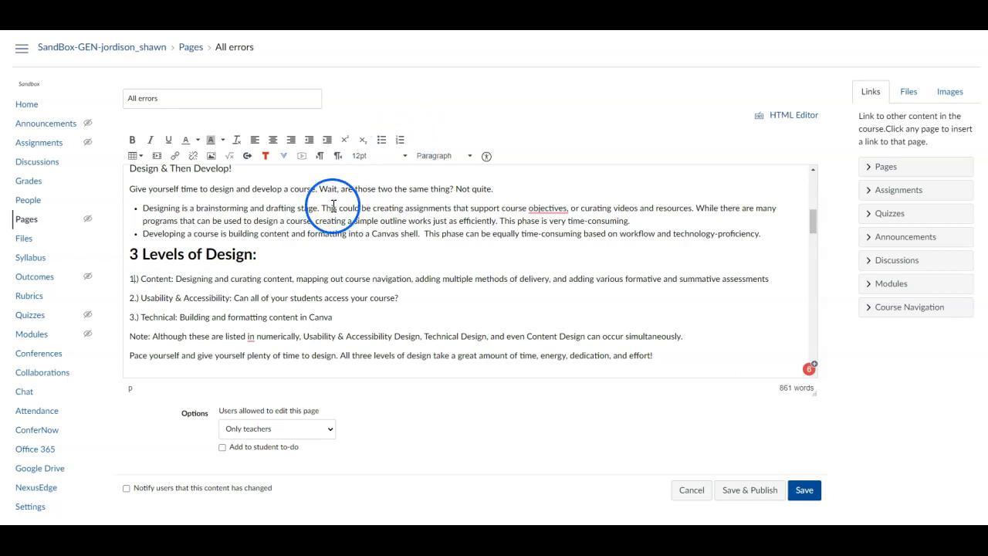
Step: Make Content, Usability and Technical a numbered list, dropping typed '1.)' prefixes and correcting 'Technical'
{"action": "left_click", "coordinate": [335, 317]}
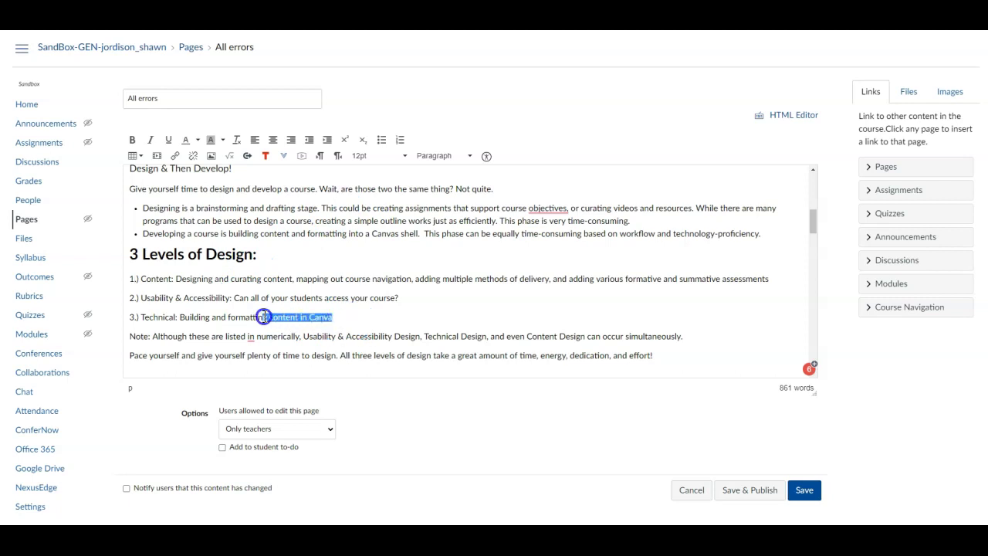
{"action": "left_click_drag", "start_coordinate": [263, 316], "coordinate": [122, 283]}
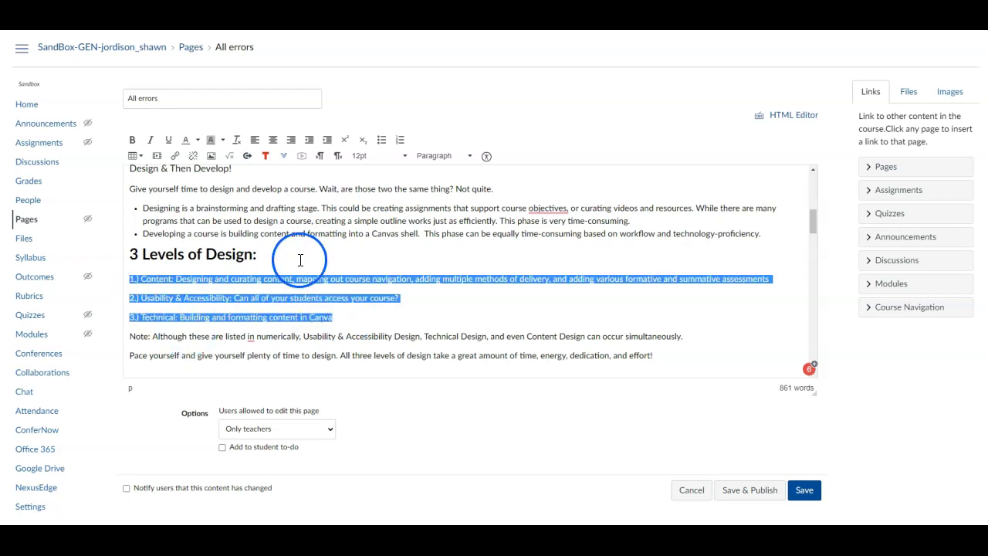
{"action": "left_click", "coordinate": [402, 141]}
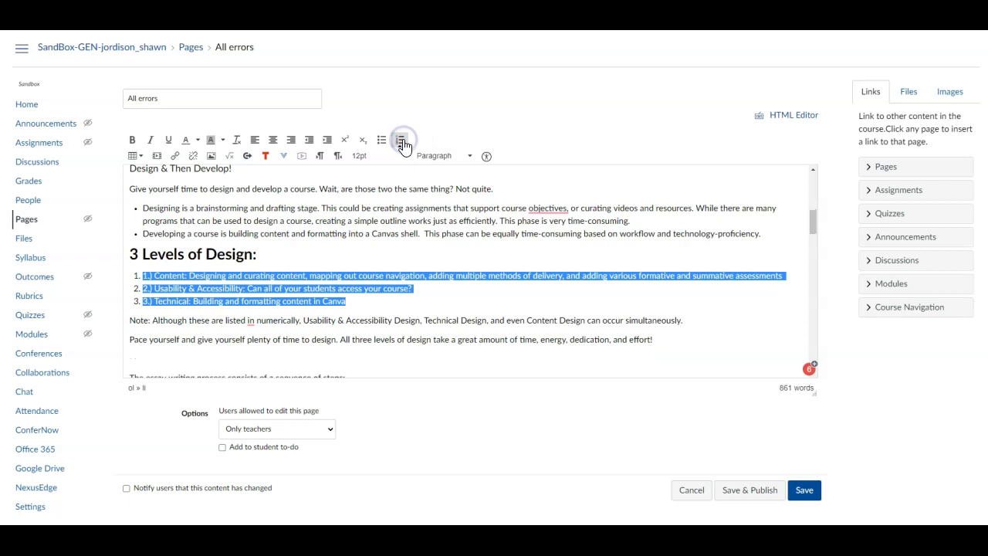
{"action": "left_click", "coordinate": [154, 285]}
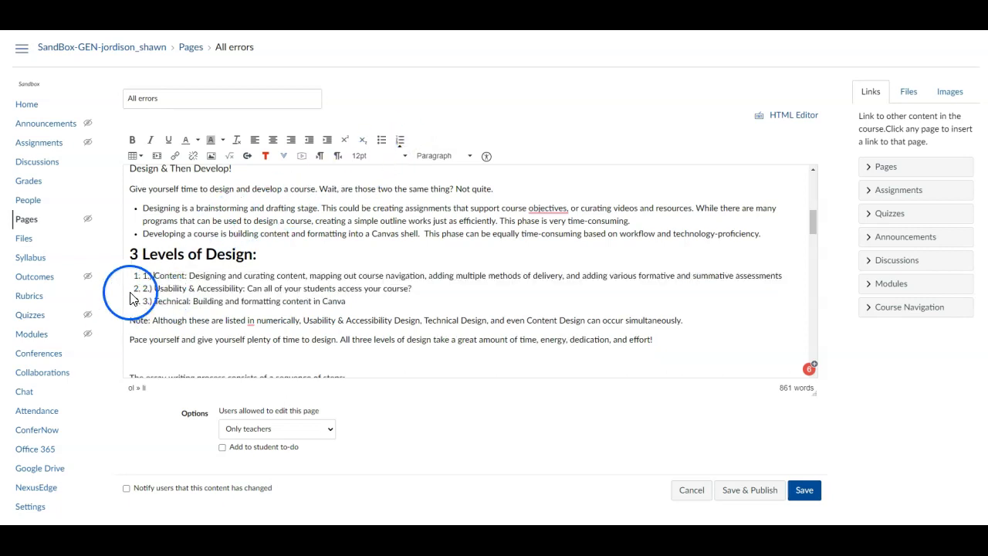
{"action": "left_click", "coordinate": [154, 275]}
{"action": "key", "text": "BackSpace"}
{"action": "key", "text": "BackSpace"}
{"action": "key", "text": "BackSpace"}
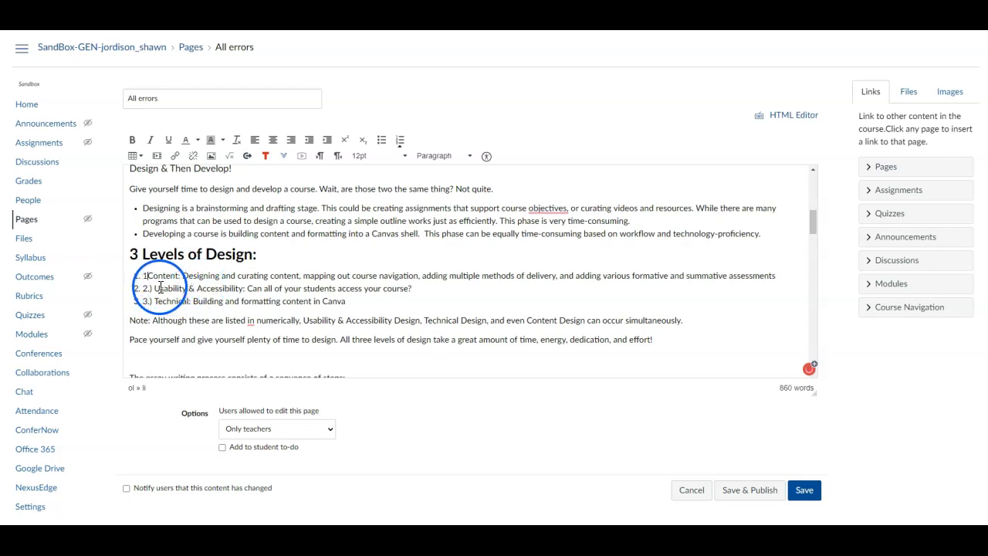
{"action": "key", "text": "BackSpace"}
{"action": "key", "text": "BackSpace"}
{"action": "key", "text": "BackSpace"}
{"action": "key", "text": "BackSpace"}
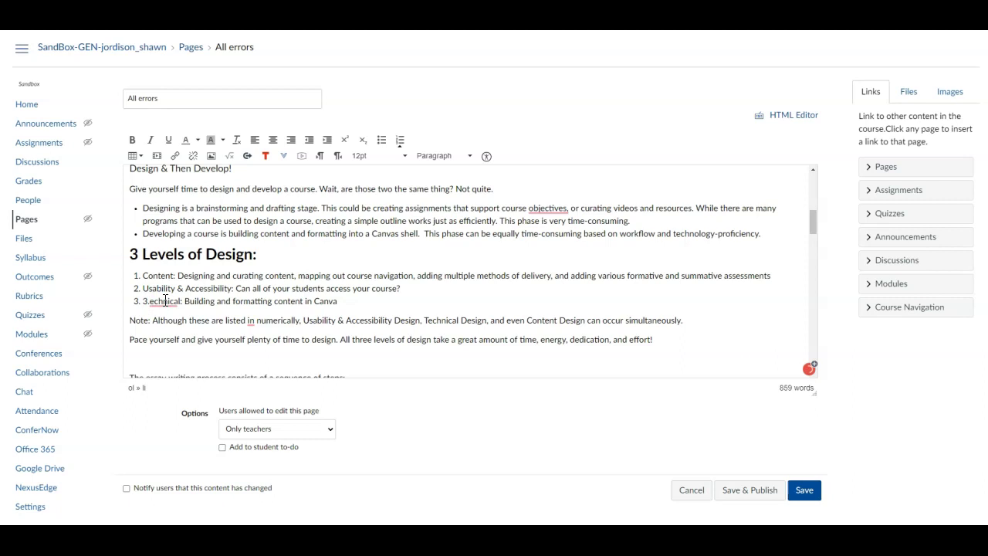
{"action": "left_click", "coordinate": [167, 301]}
{"action": "left_click", "coordinate": [166, 323]}
{"action": "type", "text": "T"}
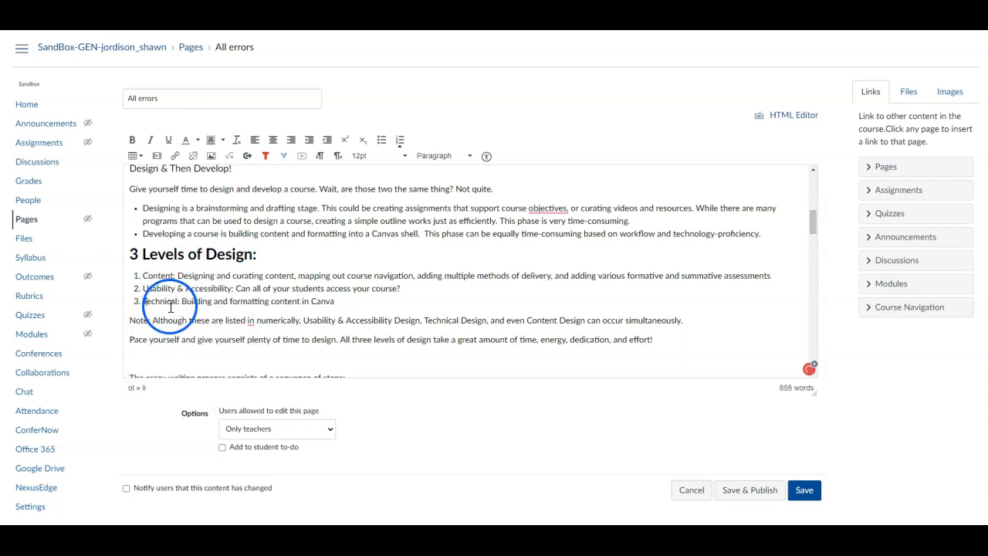
{"action": "scroll", "coordinate": [167, 301], "scroll_direction": "down", "scroll_amount": 1}
Step: Delete the blank line and format the essay-writing-process line as Header 2
{"action": "left_click", "coordinate": [170, 306]}
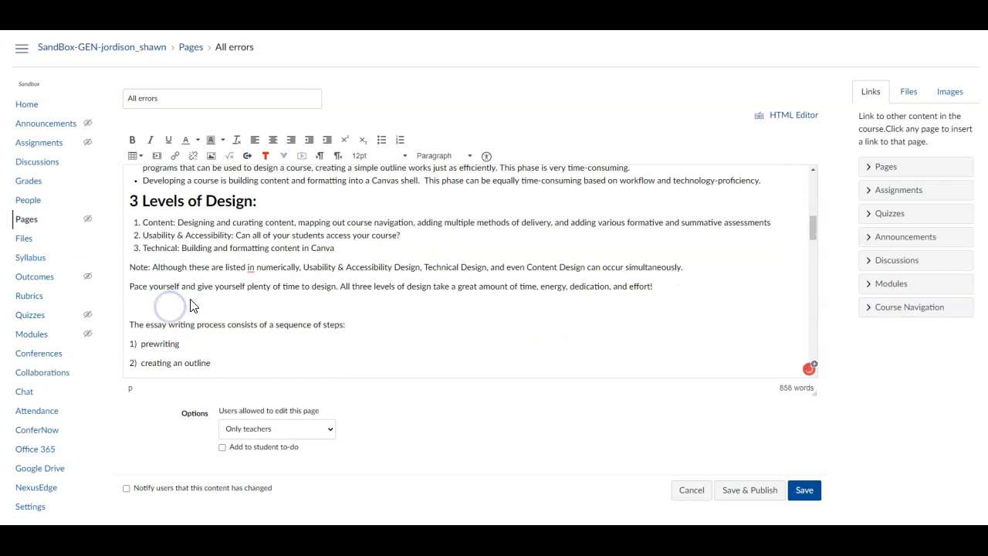
{"action": "key", "text": "Delete"}
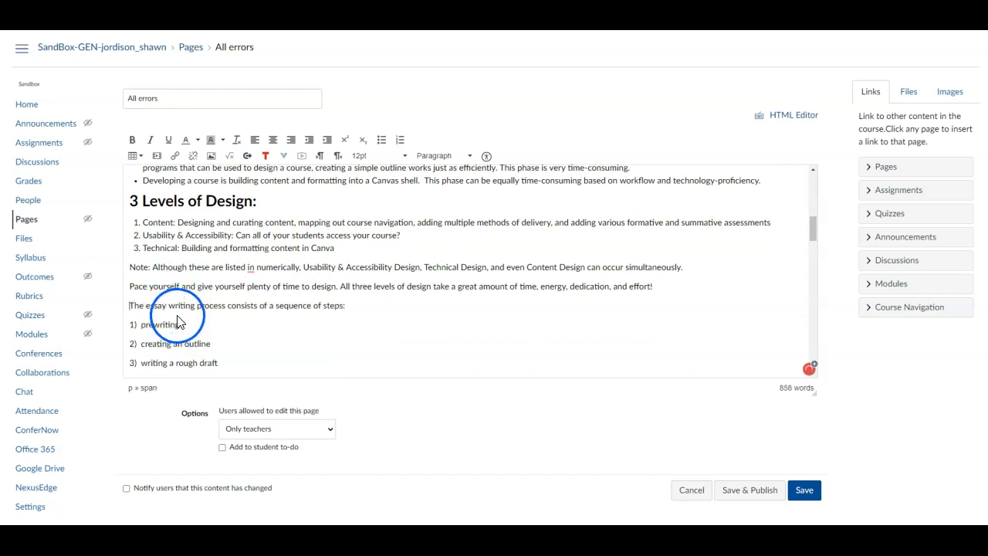
{"action": "left_click_drag", "start_coordinate": [375, 306], "coordinate": [110, 307]}
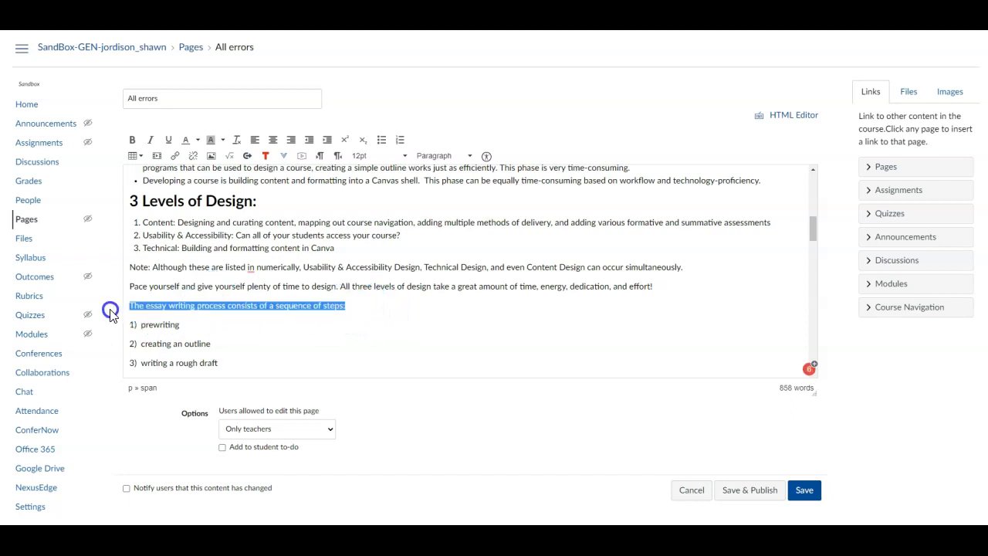
{"action": "left_click", "coordinate": [452, 155]}
{"action": "left_click", "coordinate": [452, 196]}
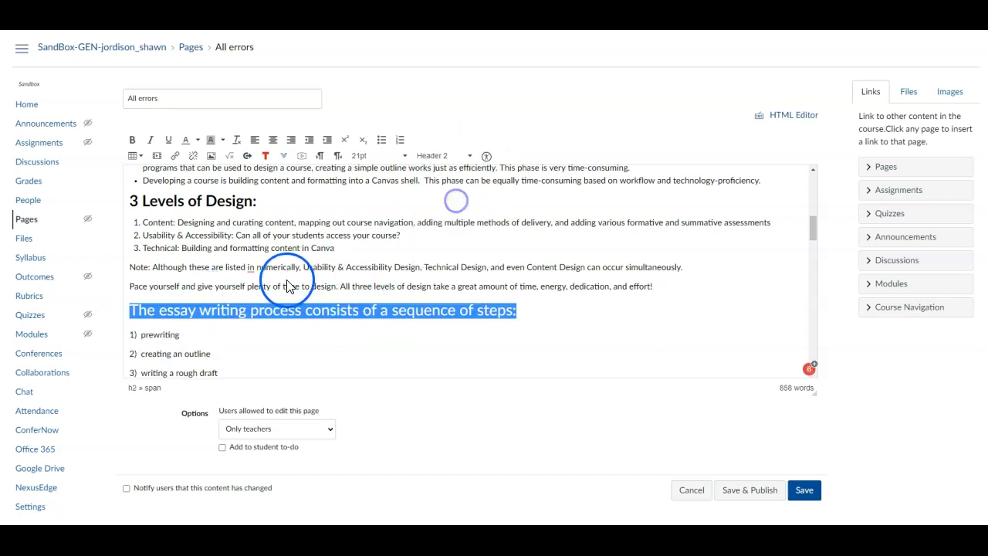
{"action": "left_click", "coordinate": [274, 285]}
Step: Make the four essay steps a numbered list without typed '1)' prefixes or the trailing blank line
{"action": "left_click_drag", "start_coordinate": [330, 339], "coordinate": [125, 287]}
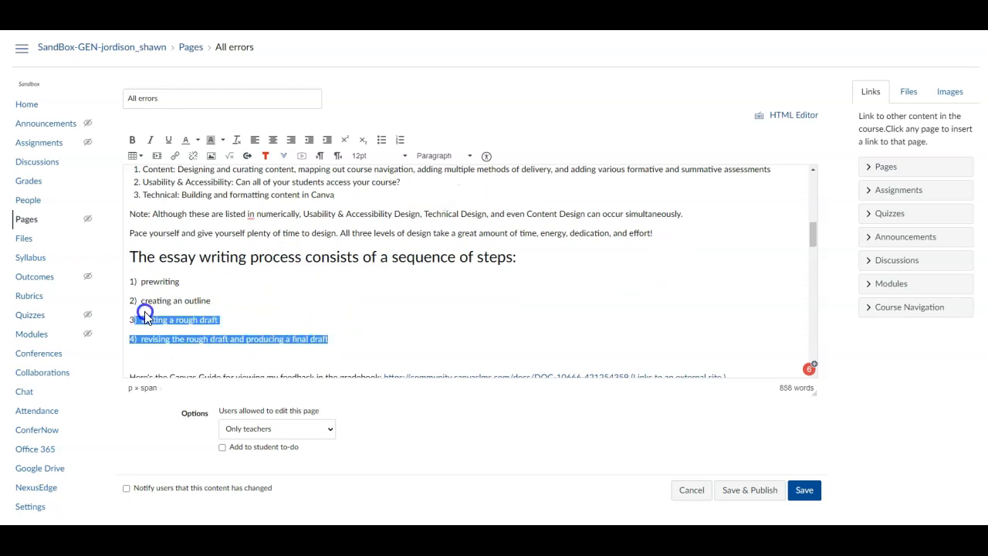
{"action": "left_click", "coordinate": [400, 139]}
{"action": "left_click", "coordinate": [187, 308]}
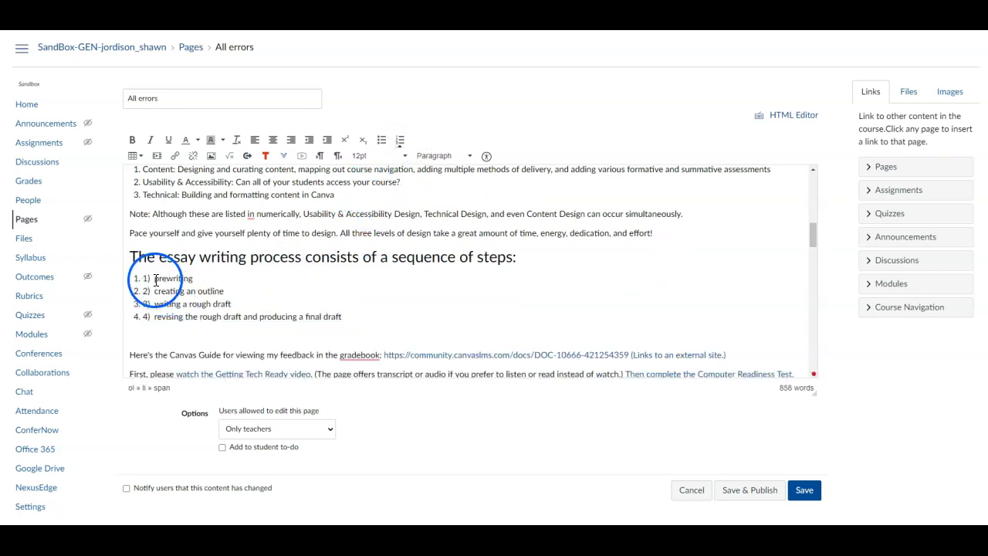
{"action": "left_click", "coordinate": [154, 278]}
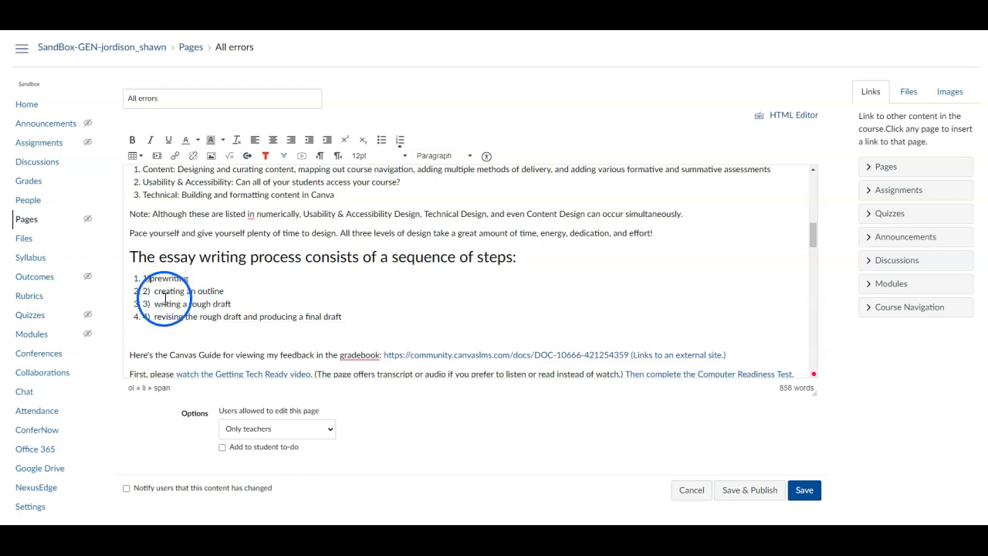
{"action": "key", "text": "BackSpace"}
{"action": "key", "text": "BackSpace"}
{"action": "left_click", "coordinate": [154, 293]}
{"action": "key", "text": "BackSpace"}
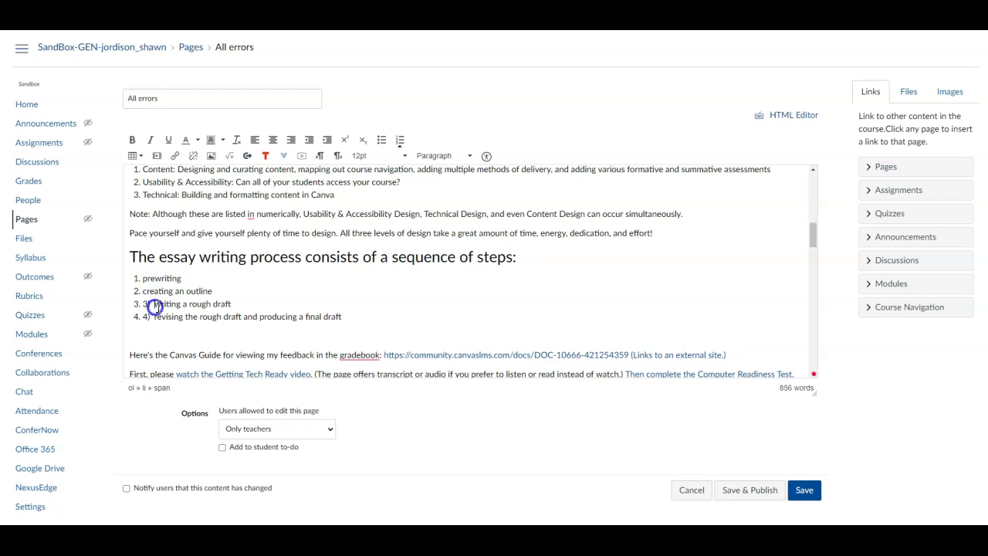
{"action": "key", "text": "BackSpace"}
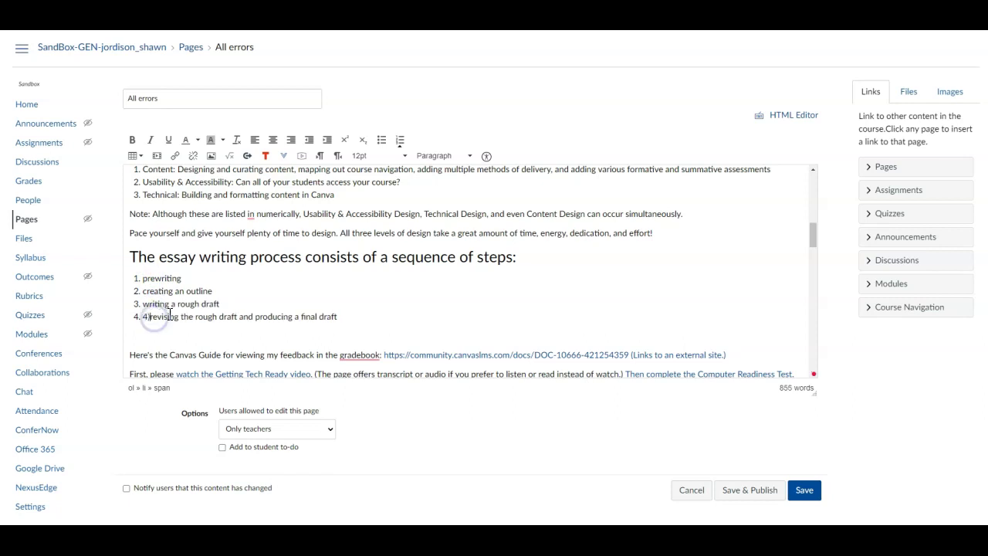
{"action": "key", "text": "BackSpace"}
{"action": "key", "text": "BackSpace"}
{"action": "left_click", "coordinate": [155, 309]}
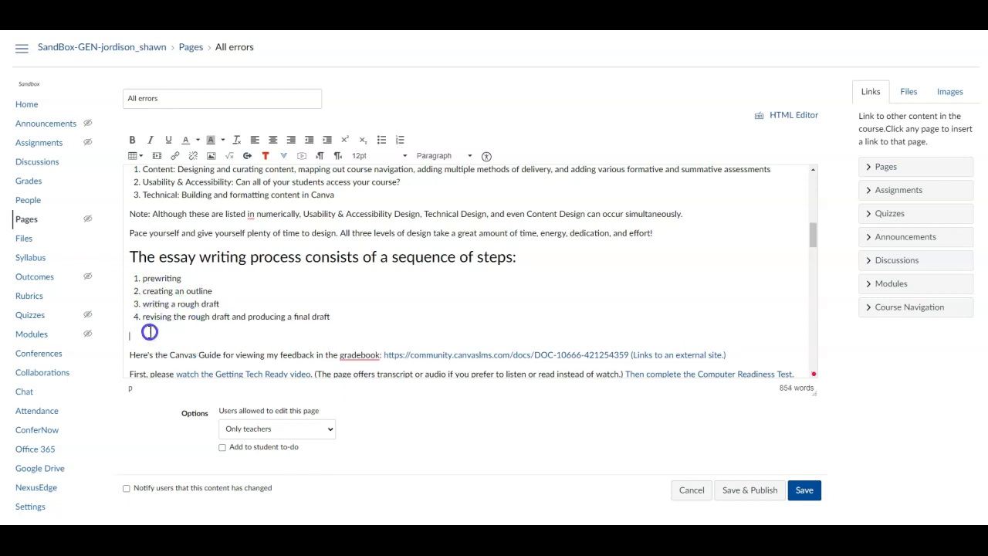
{"action": "key", "text": "BackSpace"}
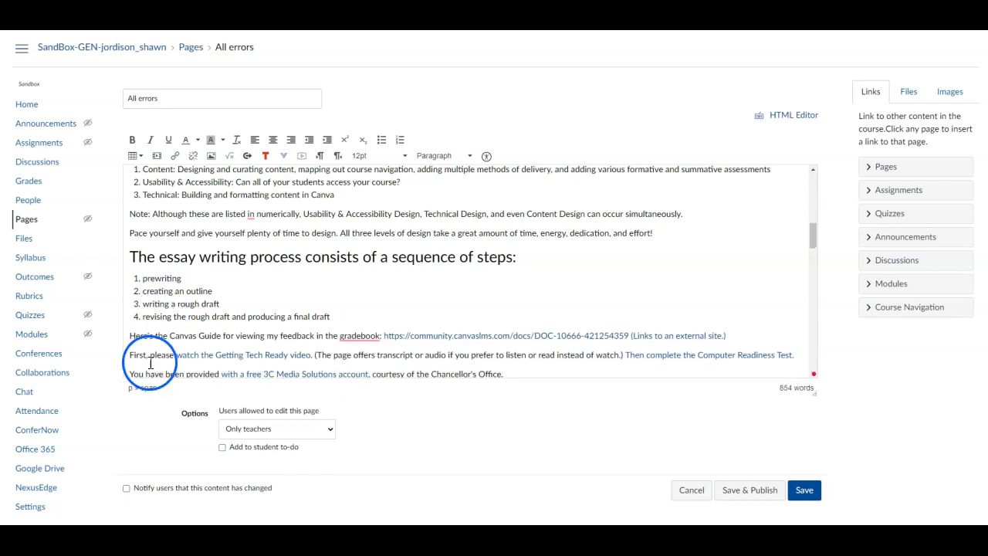
Step: Check the spelling suggestions for 'gradebook' and select the raw Canvas Guide URL
{"action": "scroll", "coordinate": [177, 340], "scroll_direction": "down", "scroll_amount": 2}
{"action": "scroll", "coordinate": [324, 276], "scroll_direction": "up", "scroll_amount": 1}
{"action": "right_click", "coordinate": [351, 282]}
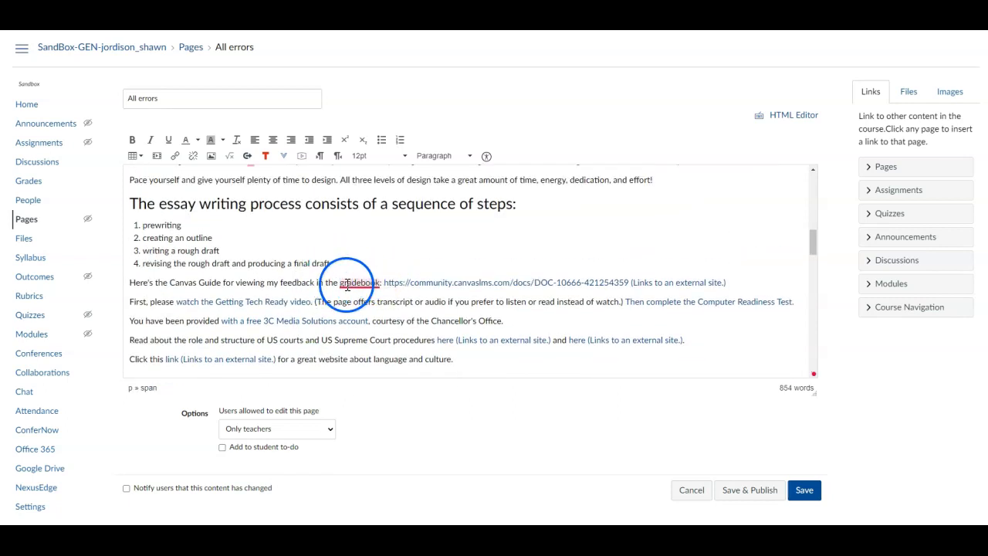
{"action": "left_click", "coordinate": [163, 287]}
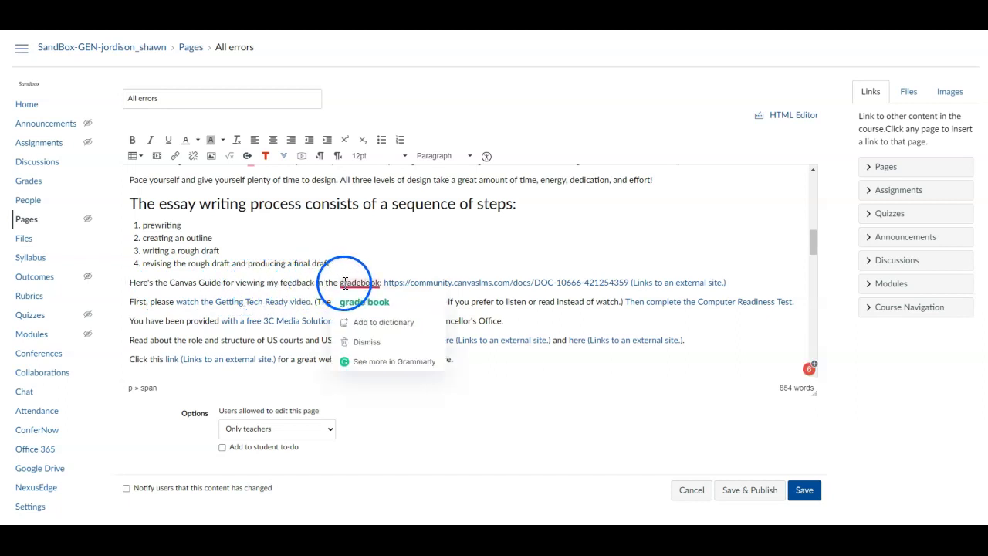
{"action": "left_click", "coordinate": [627, 282]}
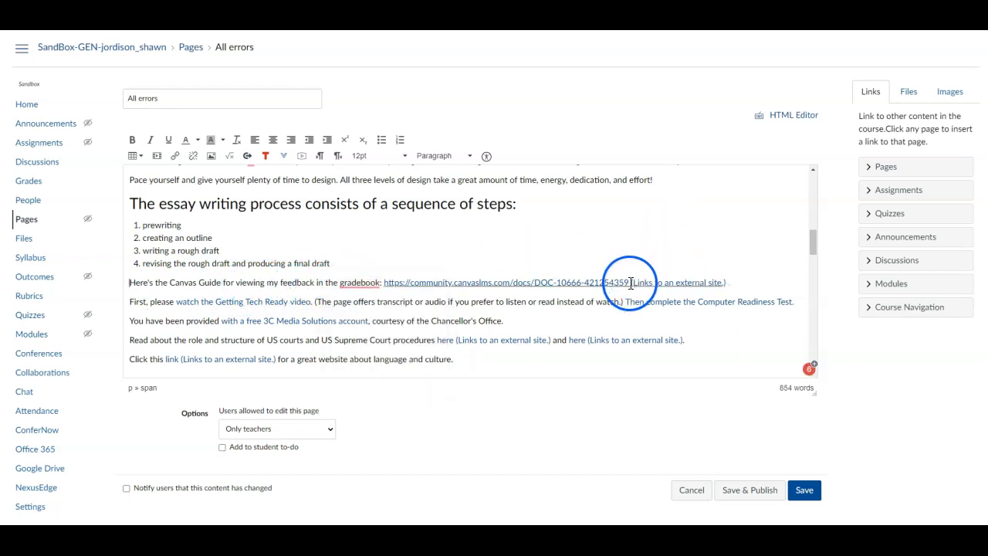
{"action": "left_click_drag", "start_coordinate": [627, 282], "coordinate": [401, 284]}
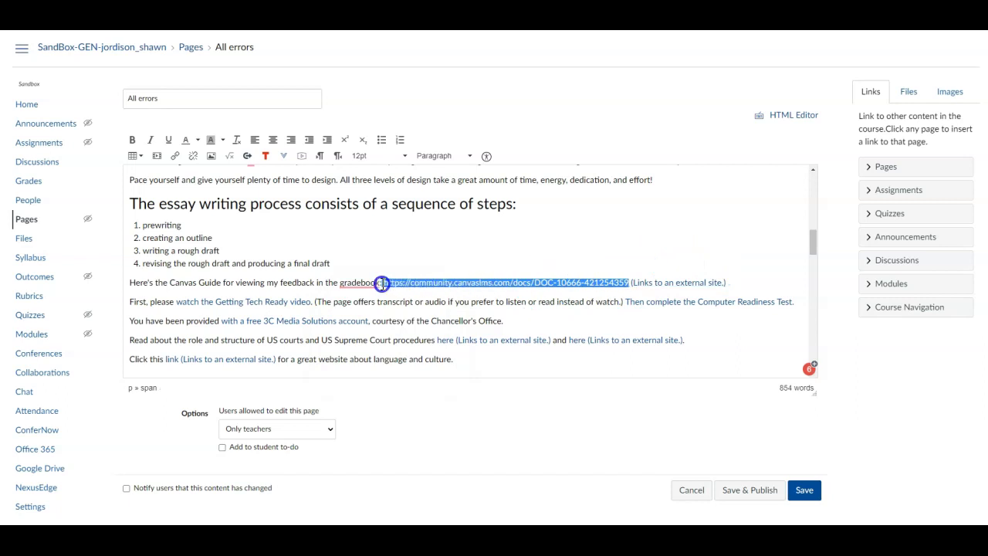
{"action": "left_click", "coordinate": [424, 210]}
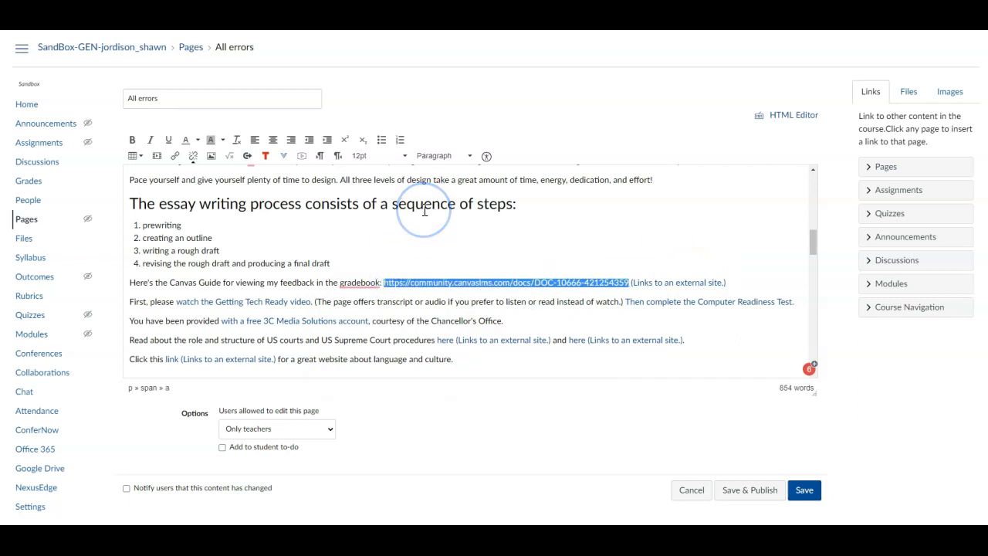
{"action": "left_click", "coordinate": [382, 282]}
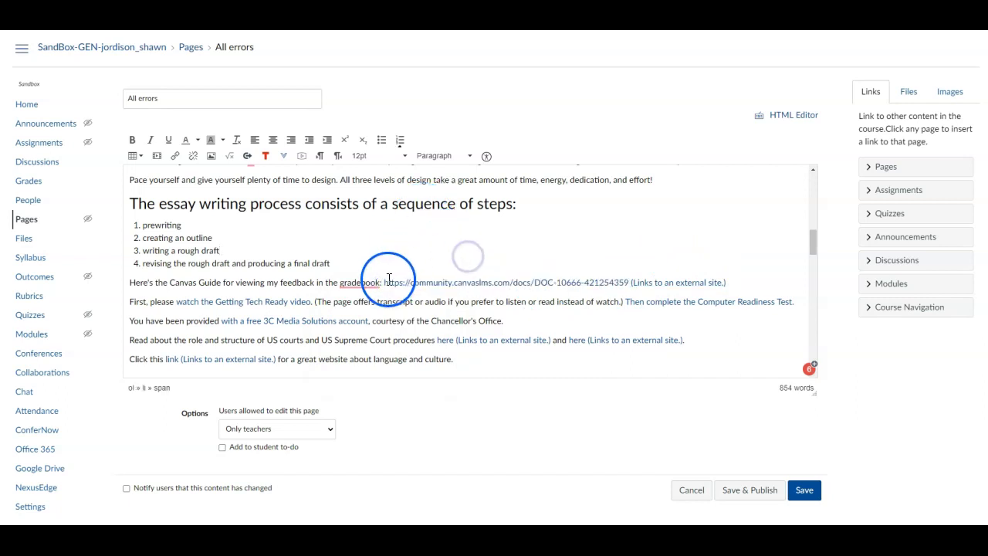
Step: Link 'feedback in the gradebook' to the Canvas Guide address and delete the bare URL
{"action": "left_click", "coordinate": [367, 282]}
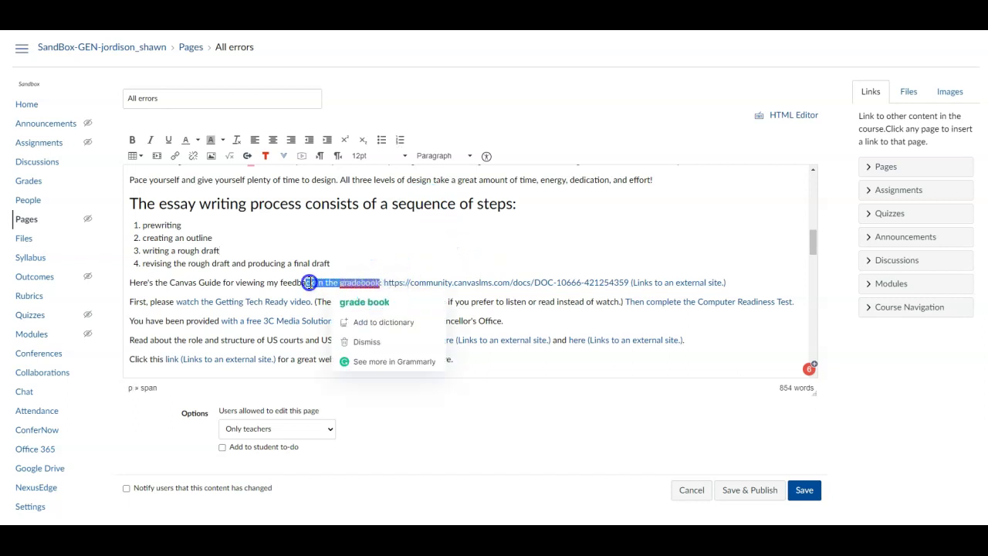
{"action": "left_click_drag", "start_coordinate": [309, 282], "coordinate": [279, 283]}
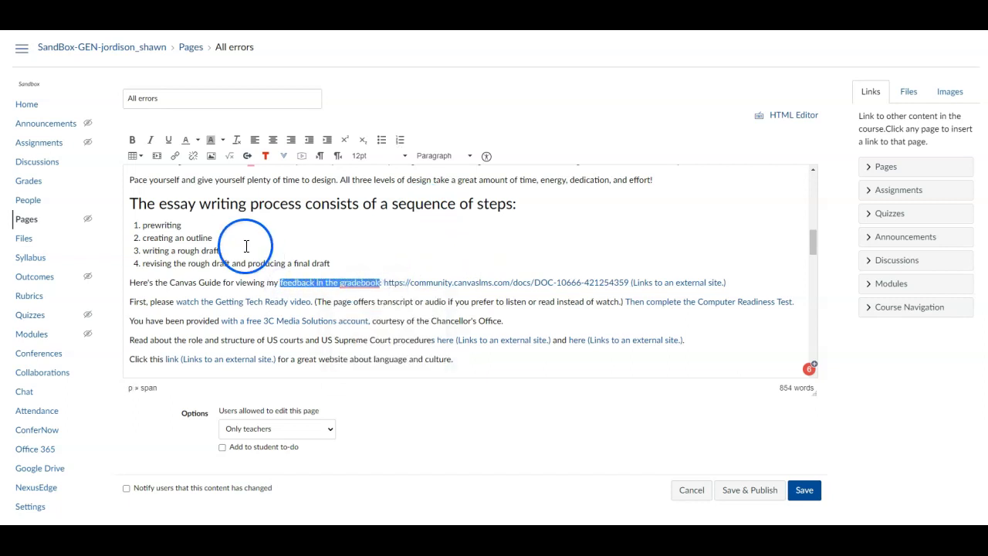
{"action": "left_click", "coordinate": [176, 156]}
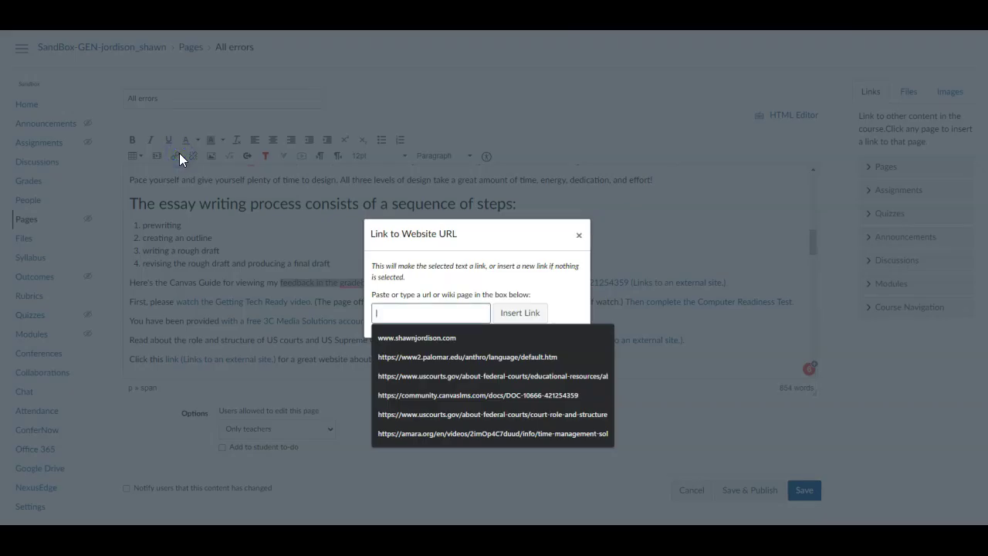
{"action": "key", "text": "ctrl+v"}
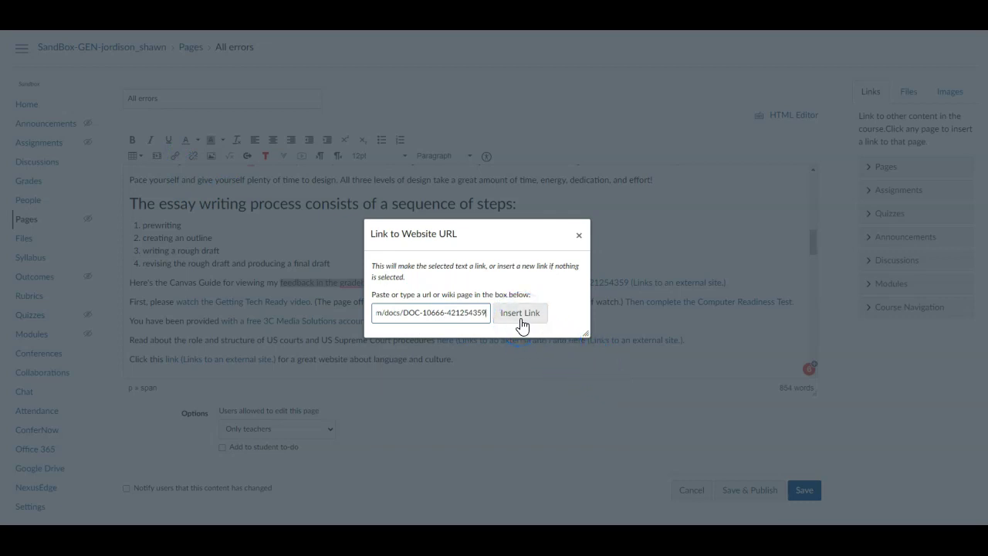
{"action": "left_click", "coordinate": [521, 314]}
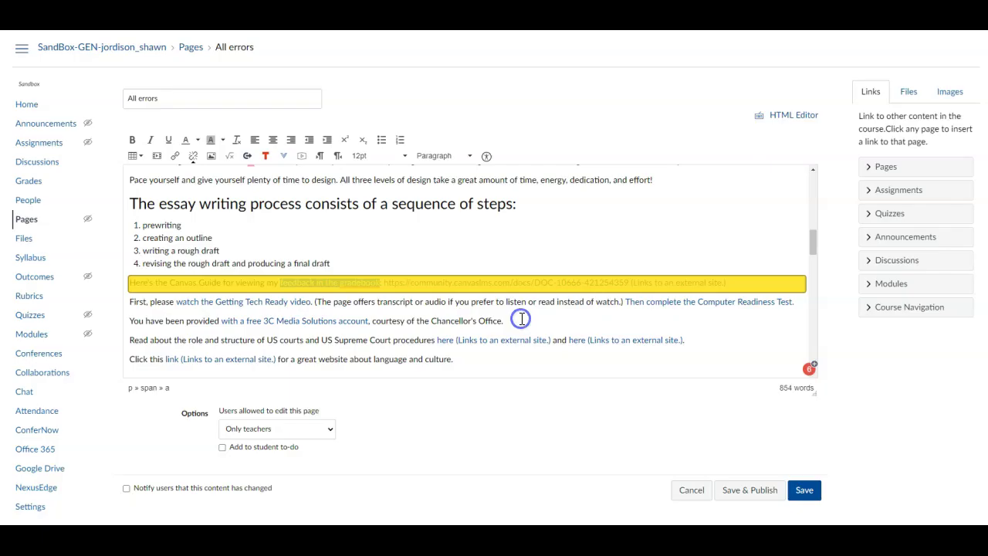
{"action": "left_click", "coordinate": [383, 283]}
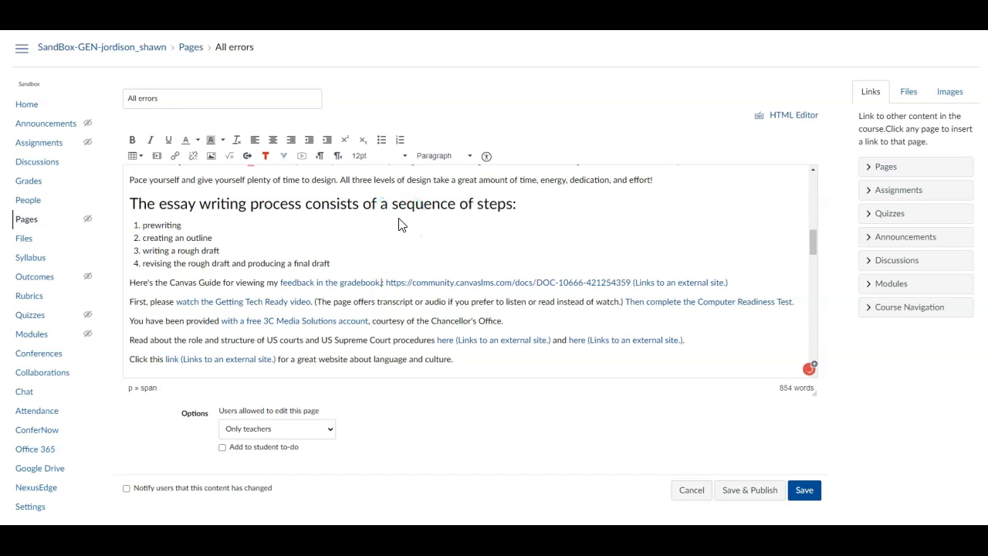
{"action": "key", "text": "Delete"}
{"action": "key", "text": "Delete"}
{"action": "key", "text": "Delete"}
{"action": "key", "text": "Delete"}
{"action": "key", "text": "Delete"}
{"action": "key", "text": "Delete"}
{"action": "key", "text": "Delete"}
{"action": "key", "text": "Delete"}
{"action": "key", "text": "Delete"}
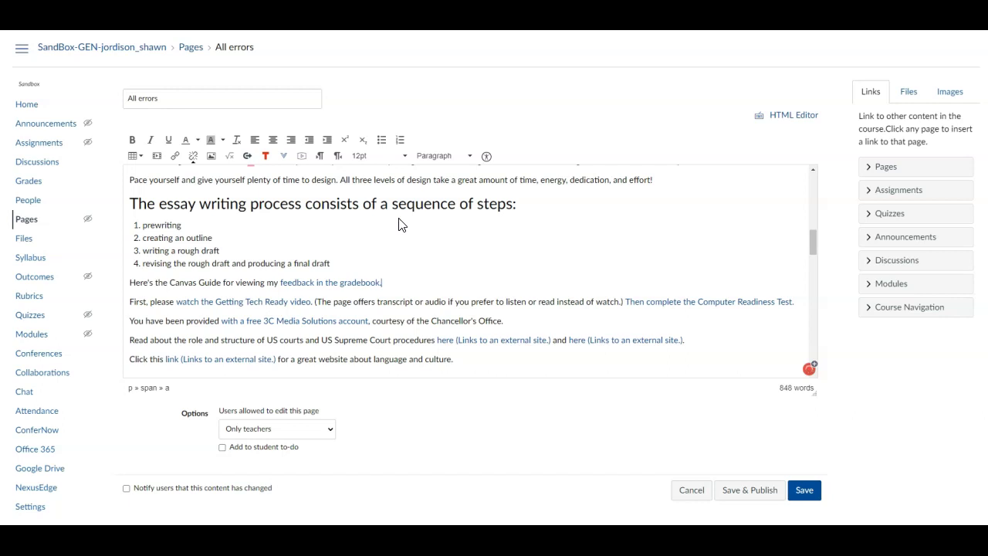
Step: Add the word 'procedures' after 'US courts', correcting its spelling
{"action": "left_click", "coordinate": [494, 288]}
{"action": "left_click", "coordinate": [399, 278]}
{"action": "left_click", "coordinate": [381, 340]}
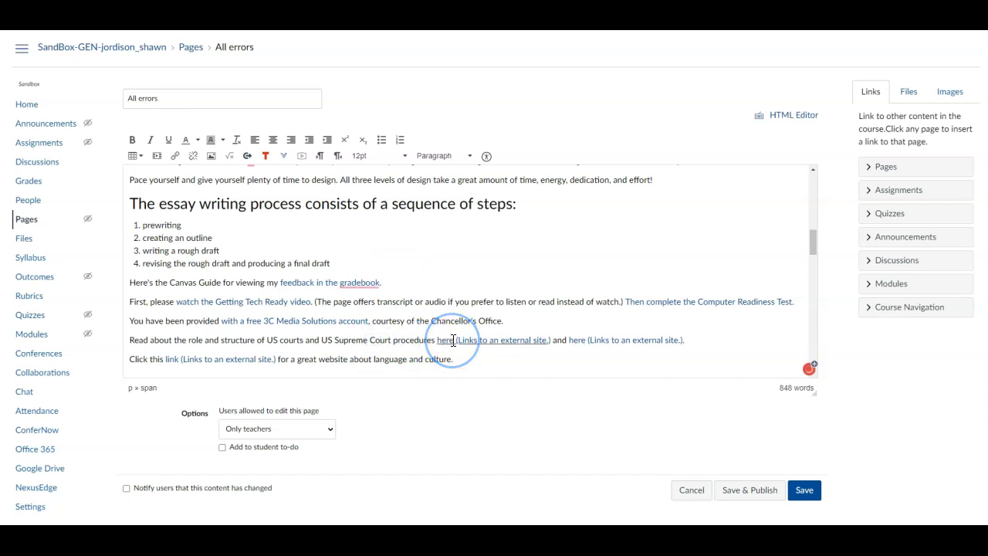
{"action": "scroll", "coordinate": [455, 341], "scroll_direction": "down", "scroll_amount": 1}
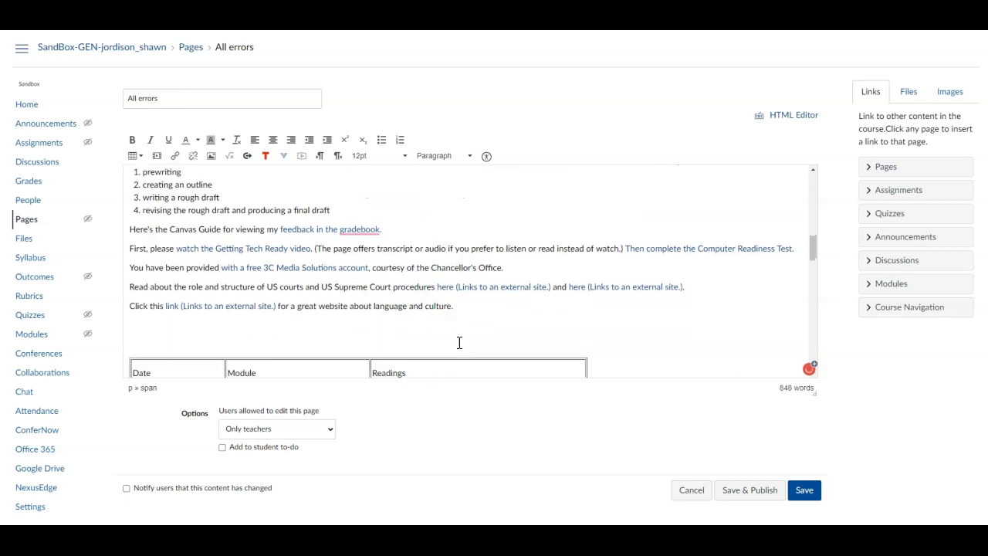
{"action": "left_click", "coordinate": [440, 288]}
{"action": "left_click_drag", "start_coordinate": [150, 287], "coordinate": [216, 289]}
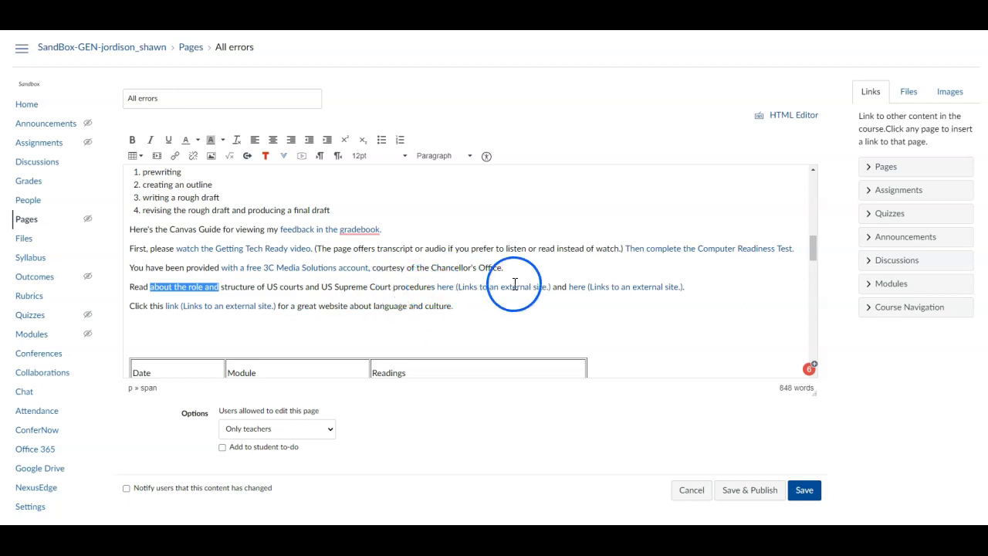
{"action": "left_click", "coordinate": [304, 288]}
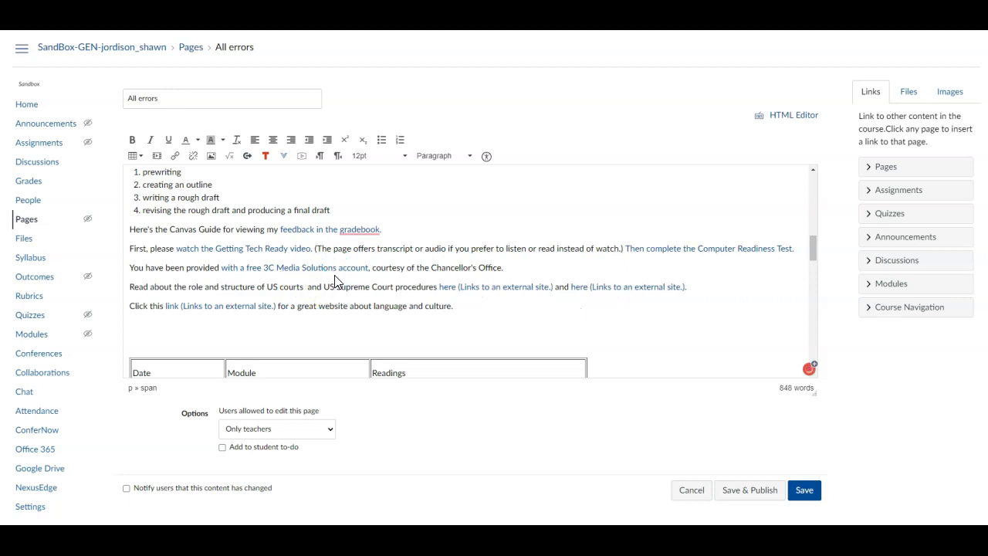
{"action": "type", "text": "proceed"}
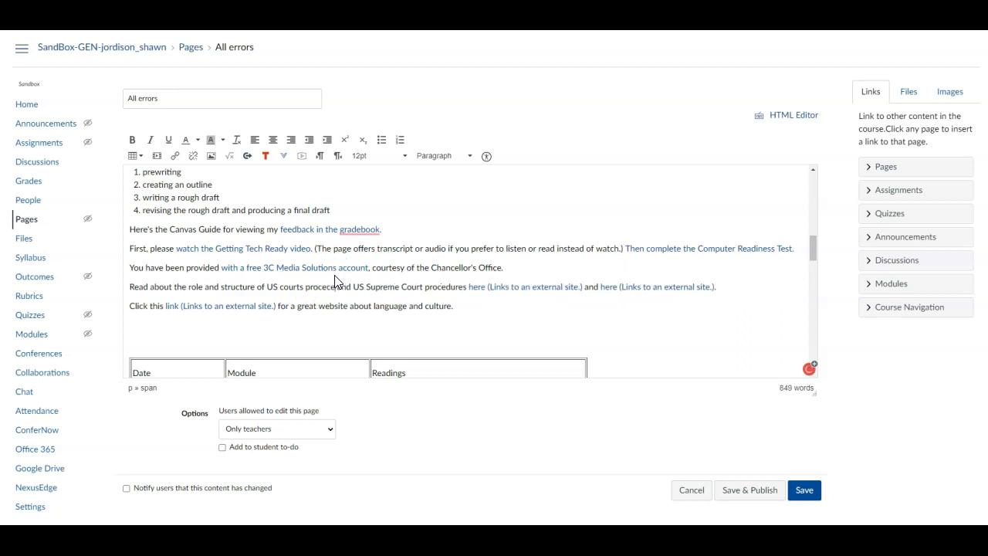
{"action": "type", "text": "ures"}
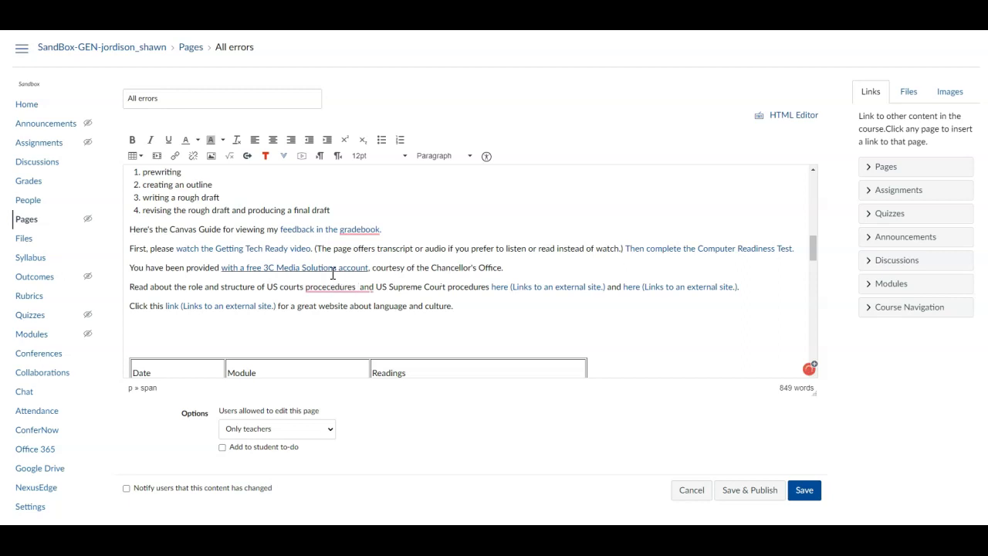
{"action": "left_click", "coordinate": [340, 313]}
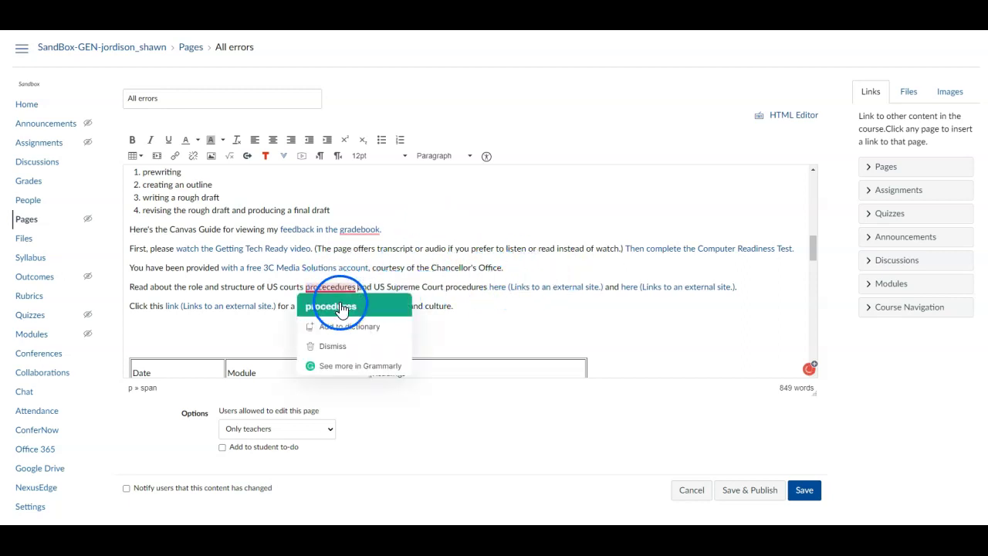
{"action": "left_click", "coordinate": [340, 308]}
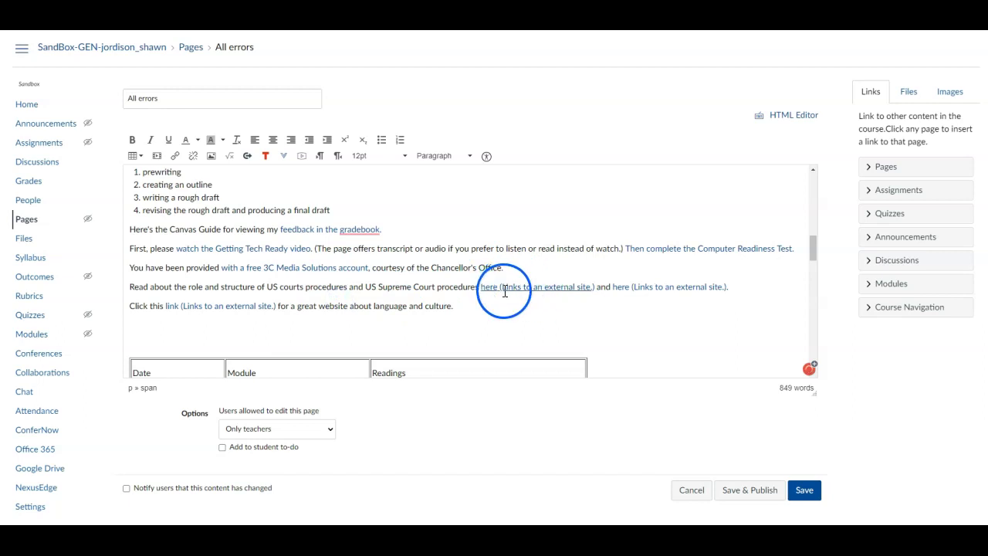
Step: Link 'US courts procedures' to the US Courts court role-and-structure page
{"action": "left_click", "coordinate": [512, 287]}
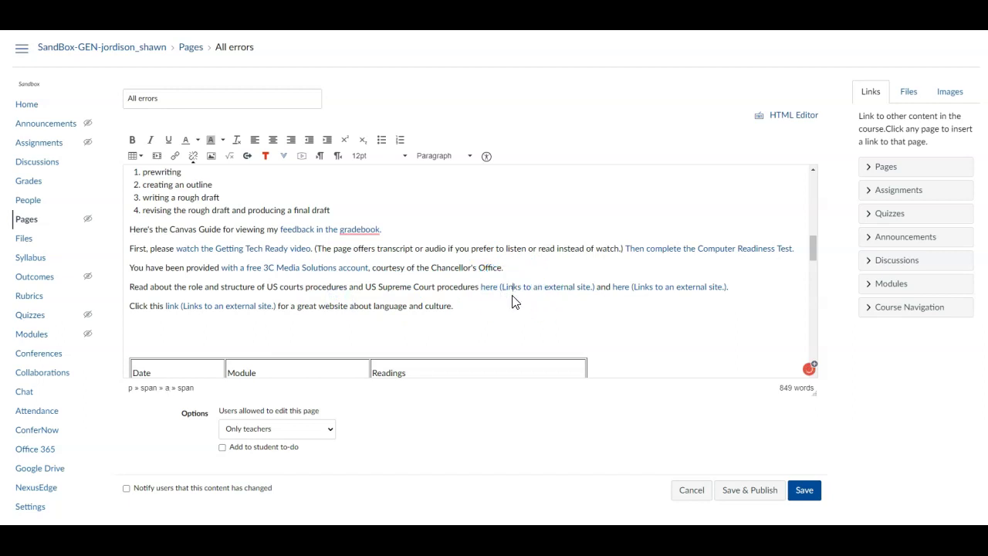
{"action": "left_click", "coordinate": [174, 156]}
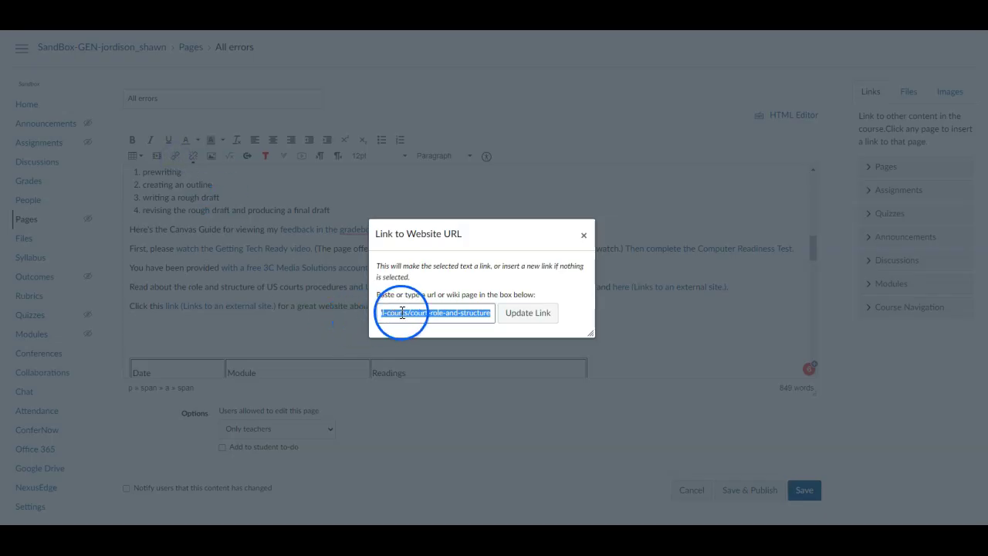
{"action": "left_click", "coordinate": [584, 235]}
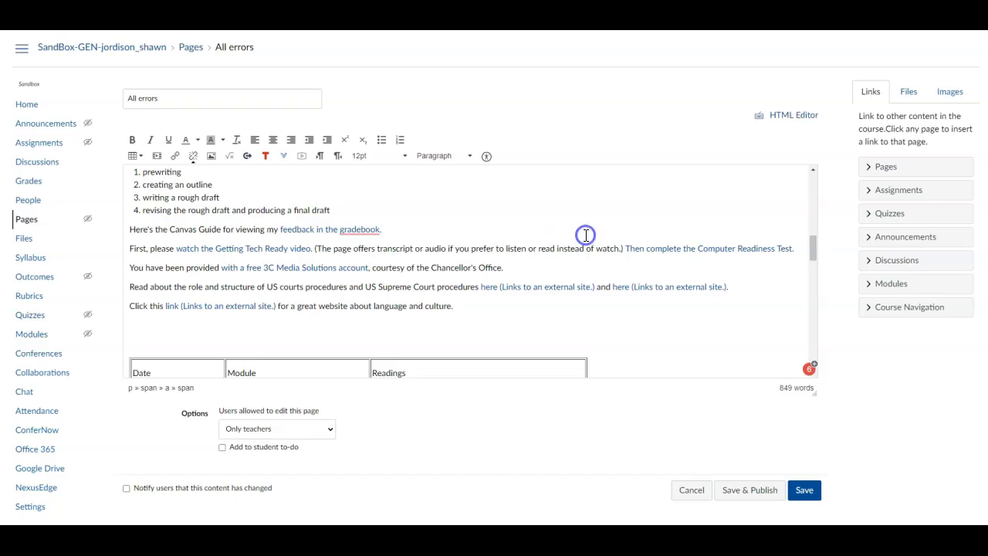
{"action": "left_click", "coordinate": [346, 287]}
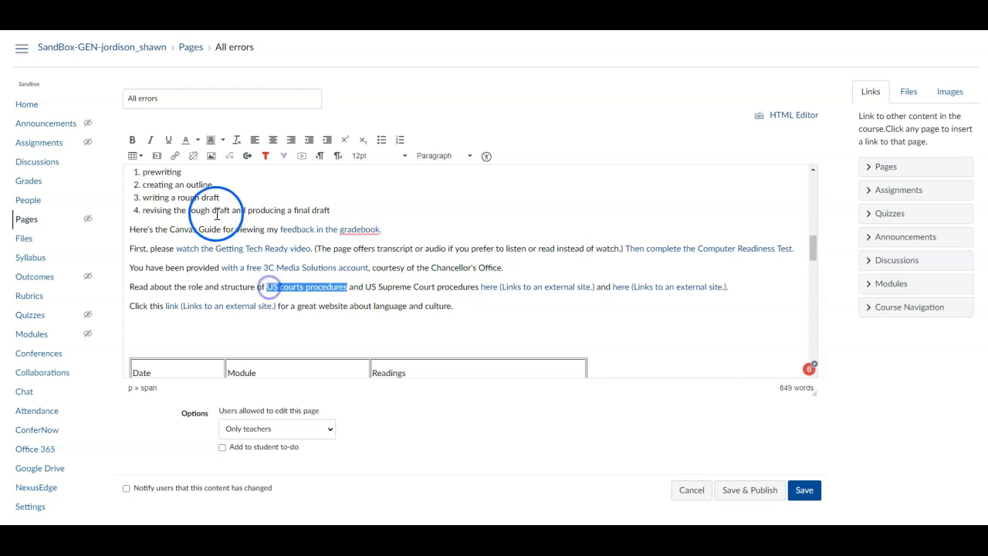
{"action": "left_click", "coordinate": [175, 156]}
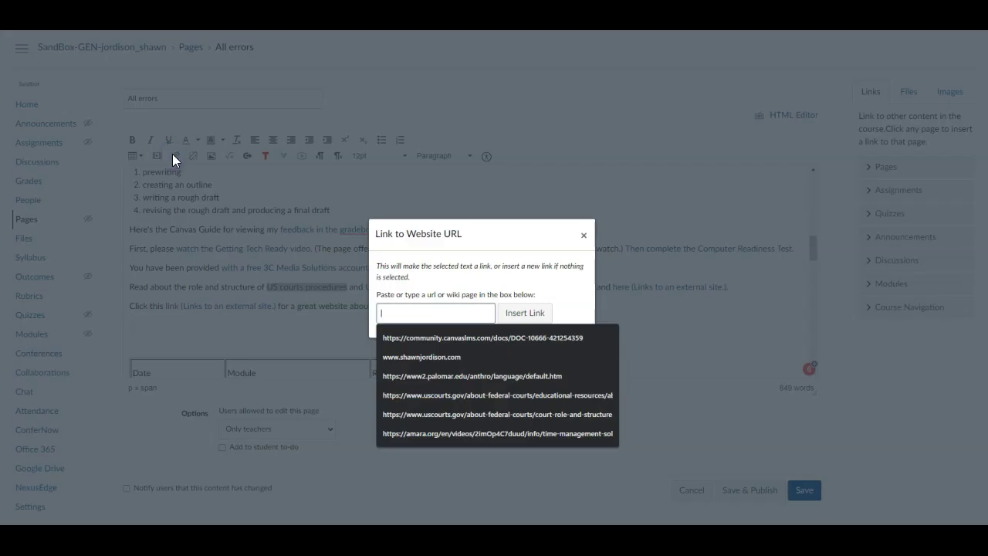
{"action": "key", "text": "ctrl+v"}
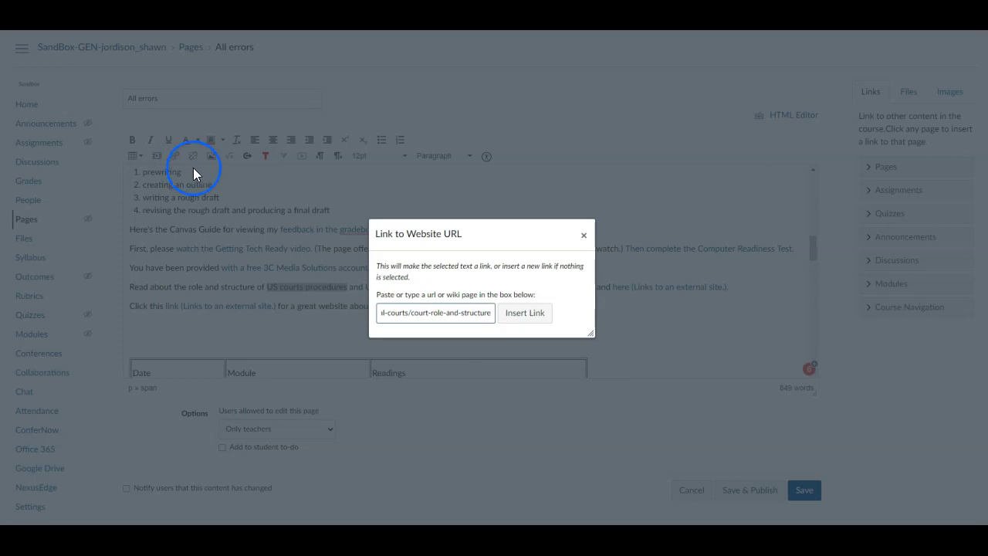
{"action": "left_click", "coordinate": [532, 314]}
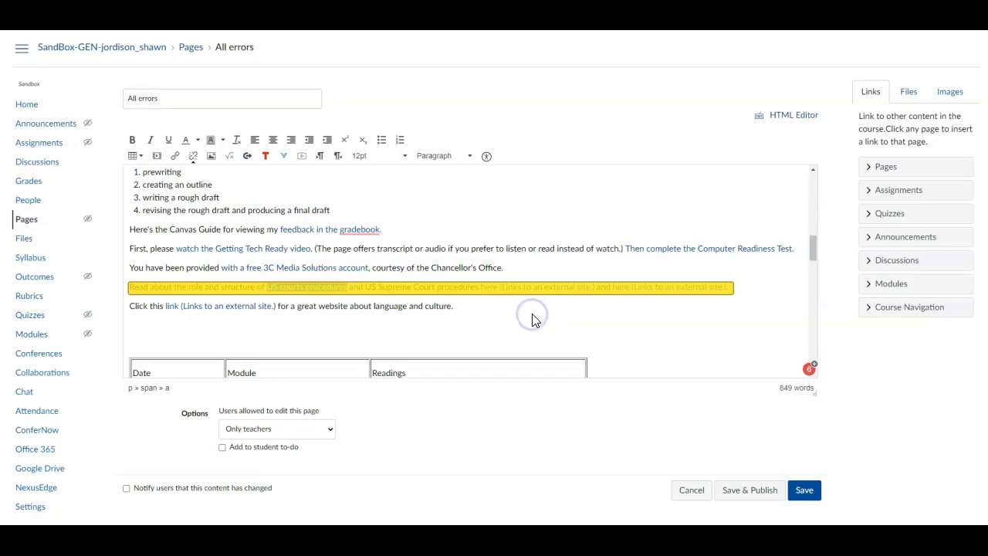
{"action": "left_click", "coordinate": [423, 308]}
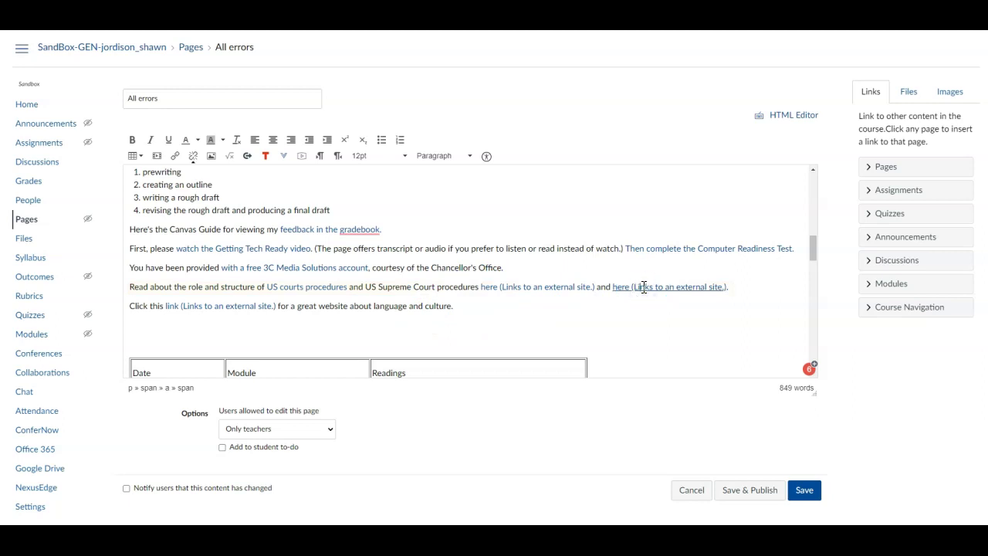
Step: Link 'US Supreme Court procedures' to the US Courts Supreme Court resource page
{"action": "left_click", "coordinate": [174, 158]}
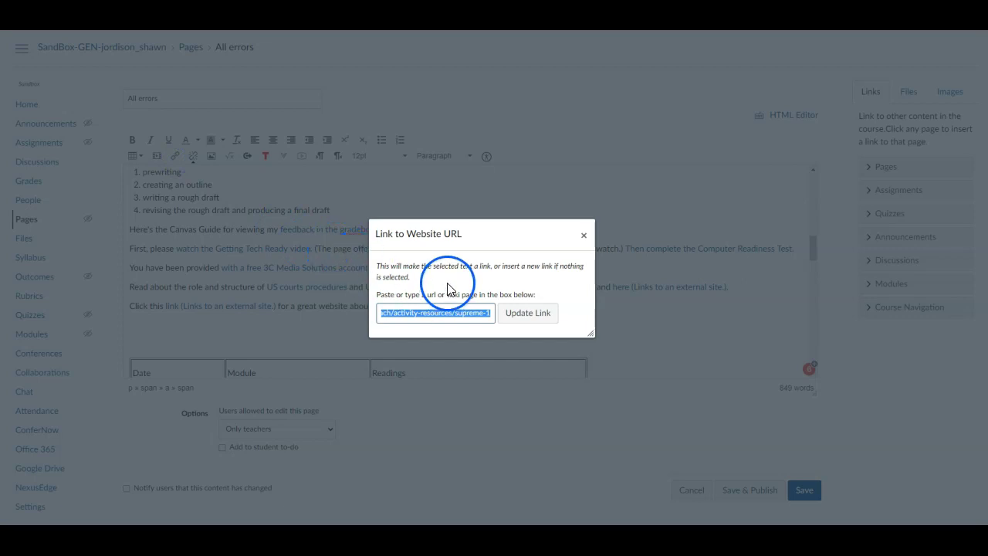
{"action": "left_click", "coordinate": [584, 236]}
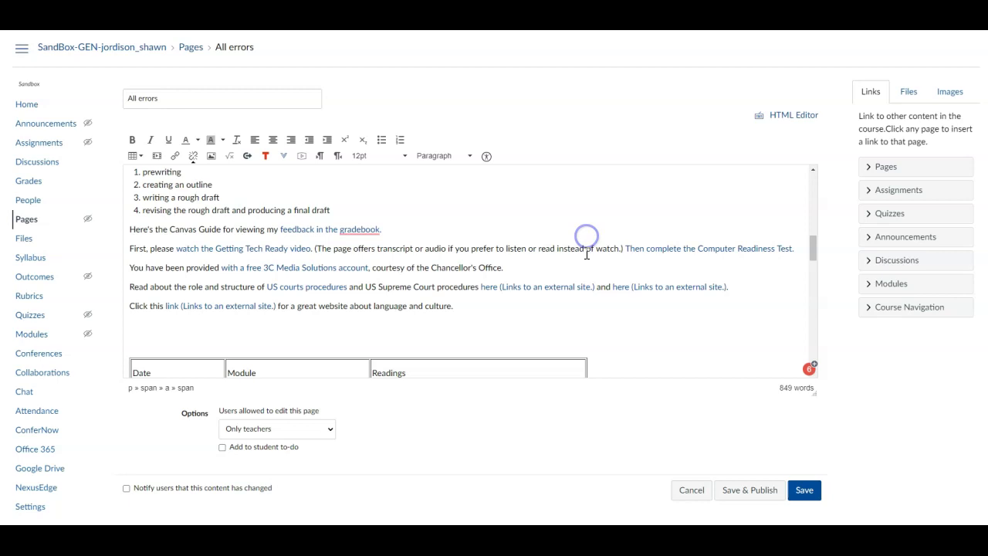
{"action": "left_click", "coordinate": [479, 287]}
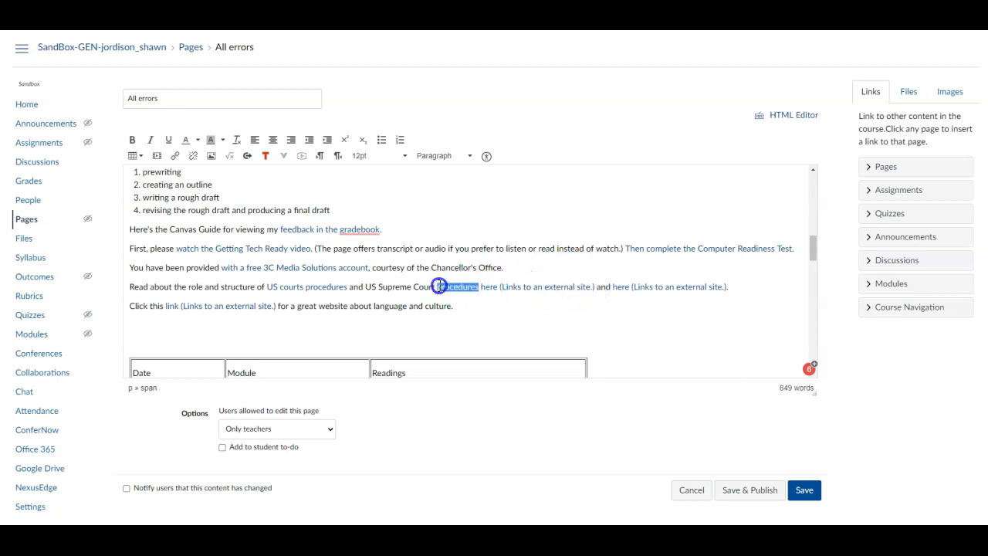
{"action": "left_click_drag", "start_coordinate": [366, 286], "coordinate": [365, 286]}
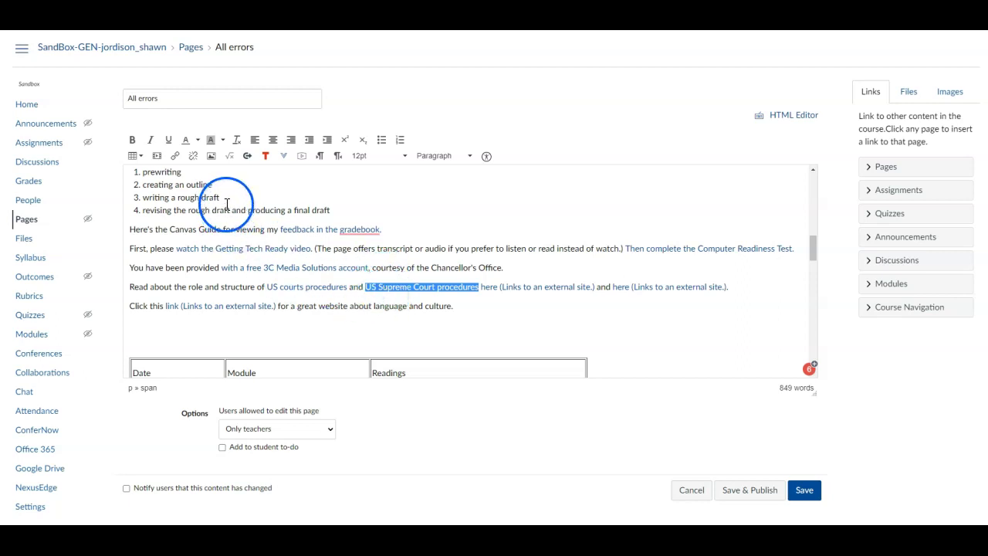
{"action": "left_click", "coordinate": [175, 155]}
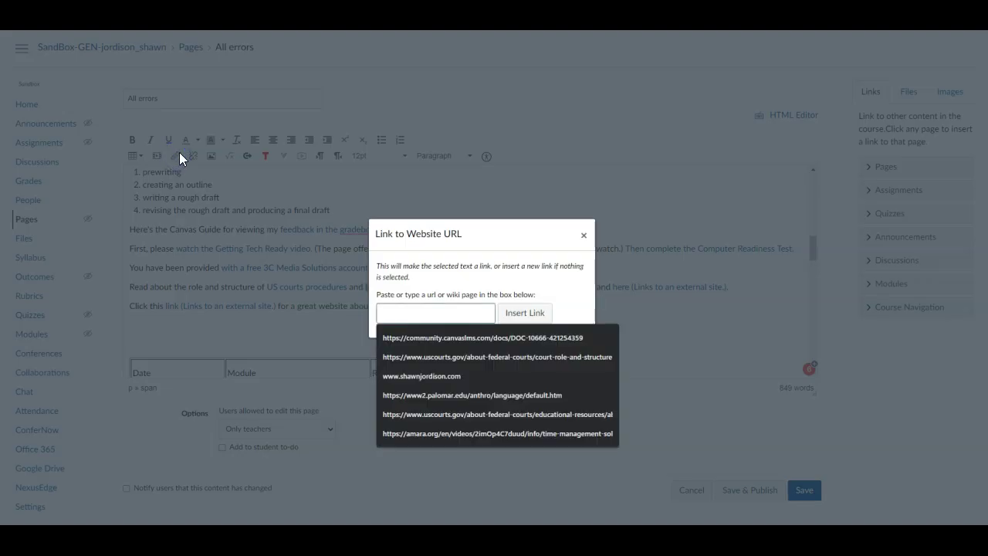
{"action": "key", "text": "ctrl+v"}
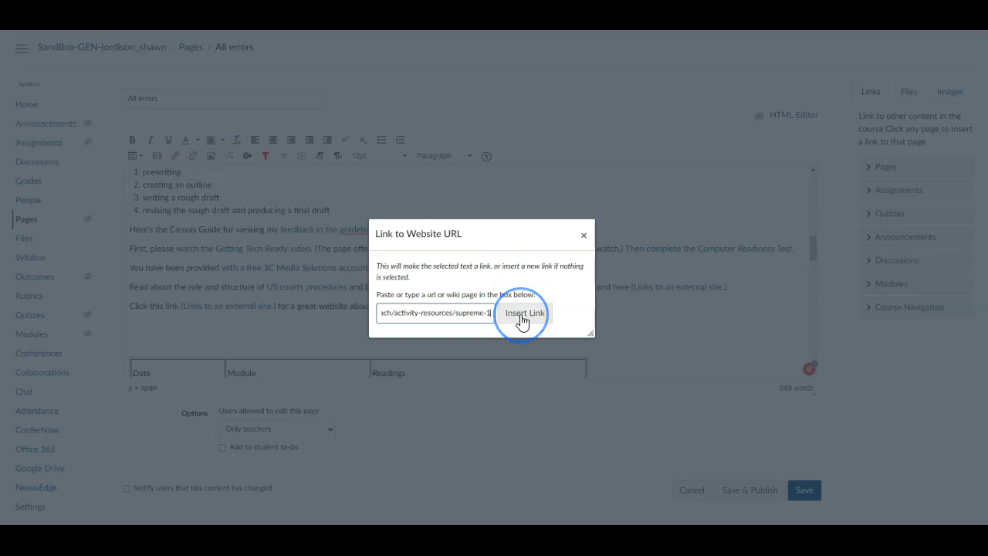
{"action": "left_click", "coordinate": [522, 318]}
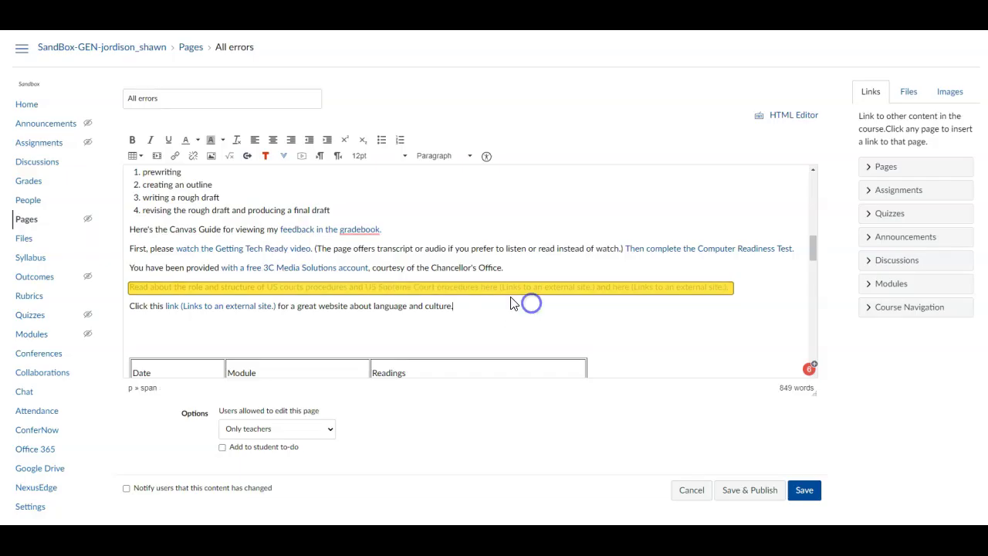
Step: Delete the two vague 'here' links after that phrase
{"action": "left_click", "coordinate": [503, 287]}
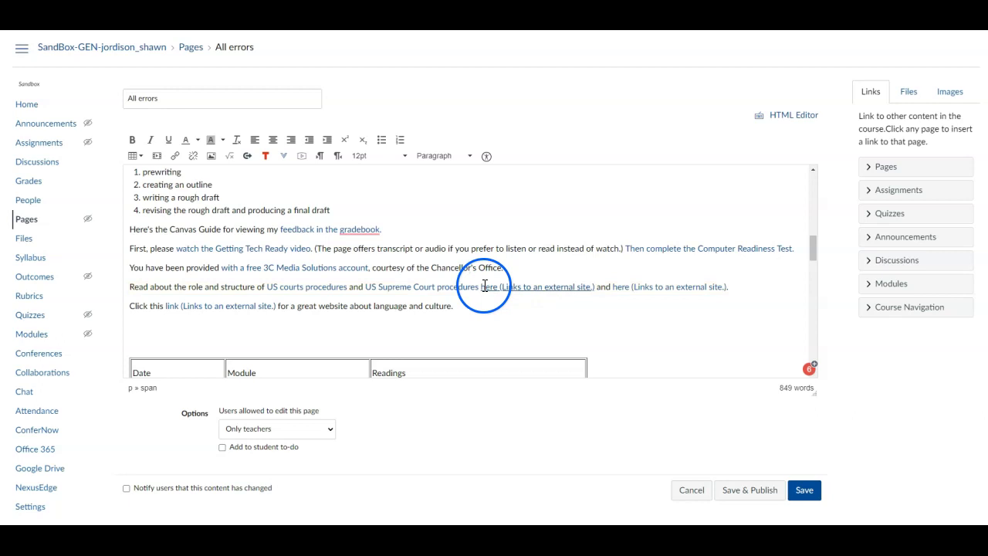
{"action": "mouse_move", "coordinate": [481, 287]}
{"action": "left_mouse_down"}
{"action": "mouse_move", "coordinate": [726, 301]}
{"action": "mouse_move", "coordinate": [728, 288]}
{"action": "left_mouse_up"}
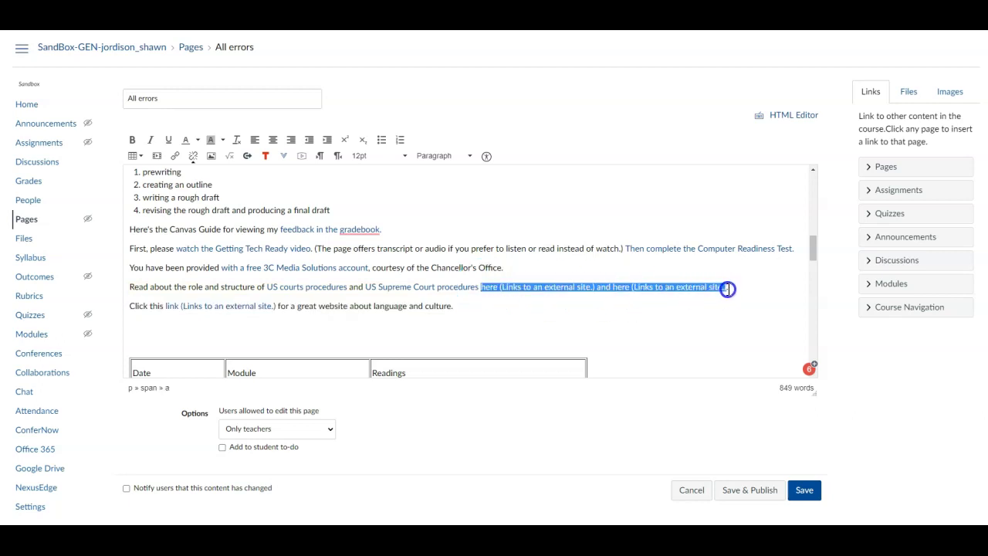
{"action": "key", "text": "Delete"}
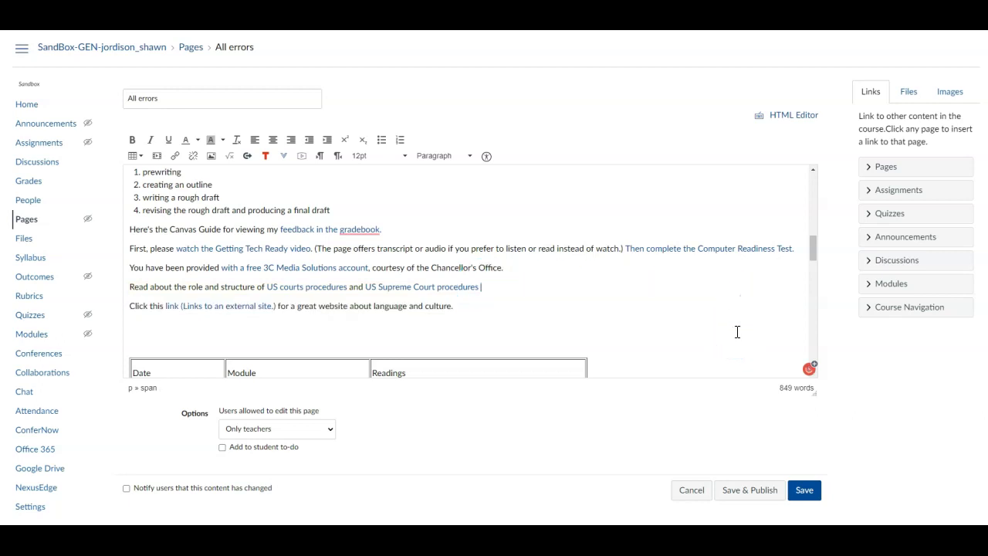
Step: End the procedures sentence with a period and start a new paragraph below it
{"action": "type", "text": "."}
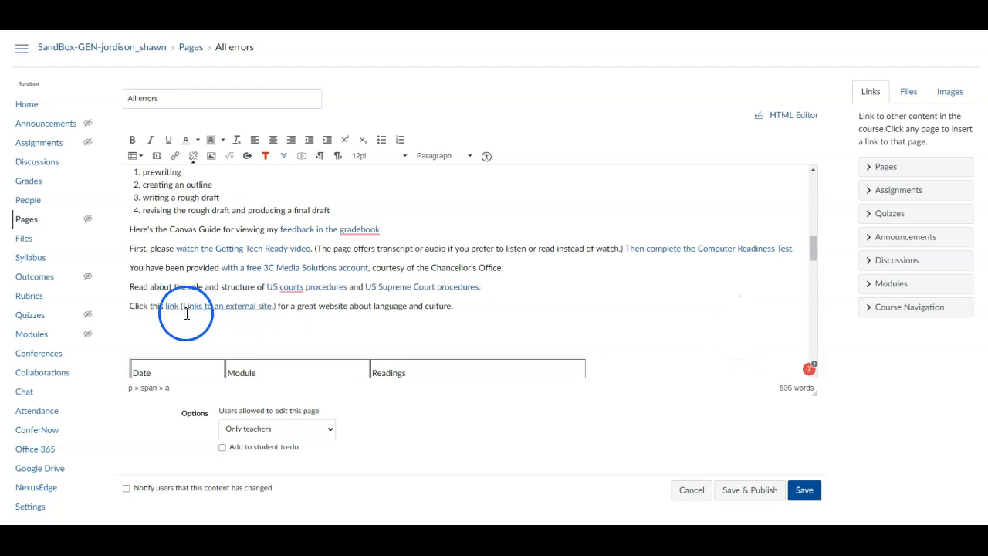
{"action": "left_click", "coordinate": [296, 306]}
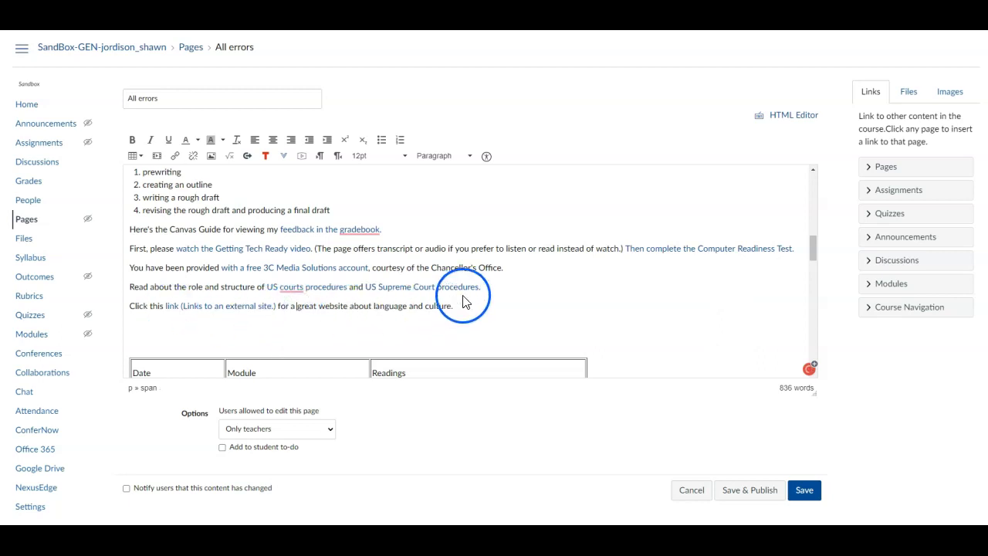
{"action": "left_click", "coordinate": [498, 288]}
{"action": "key", "text": "Return"}
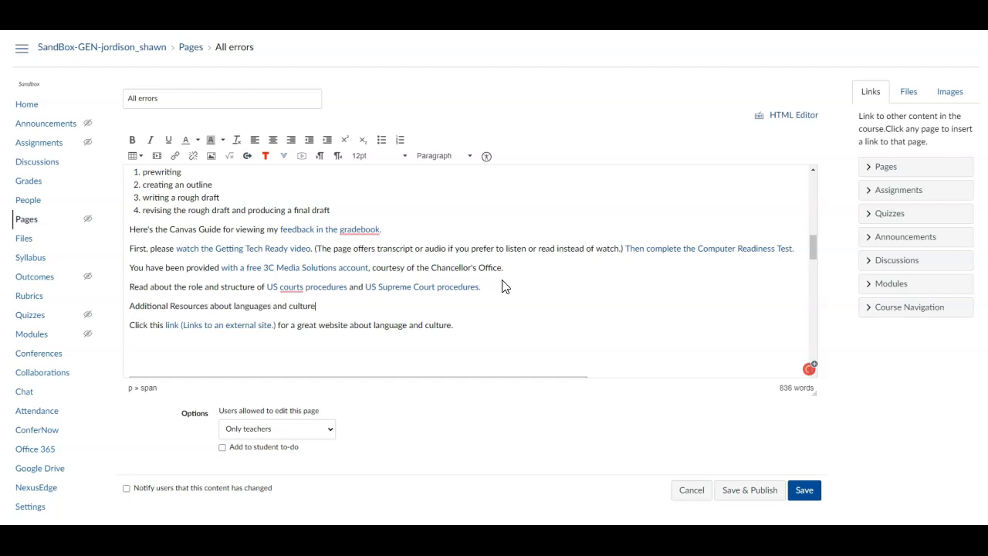
Step: Link the 'Additional Resources about languages and culture' line to the old link's culture website address
{"action": "left_click", "coordinate": [200, 326]}
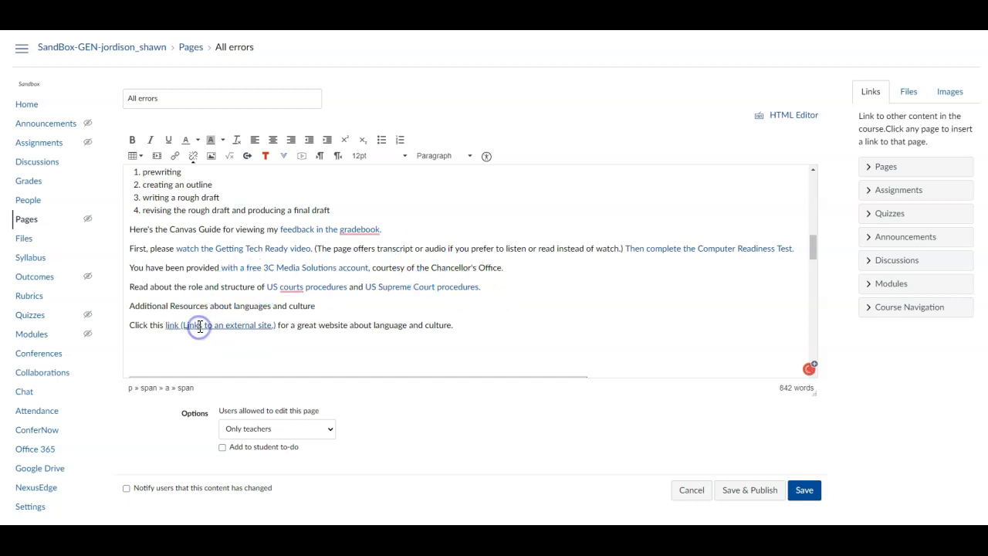
{"action": "left_click", "coordinate": [175, 156]}
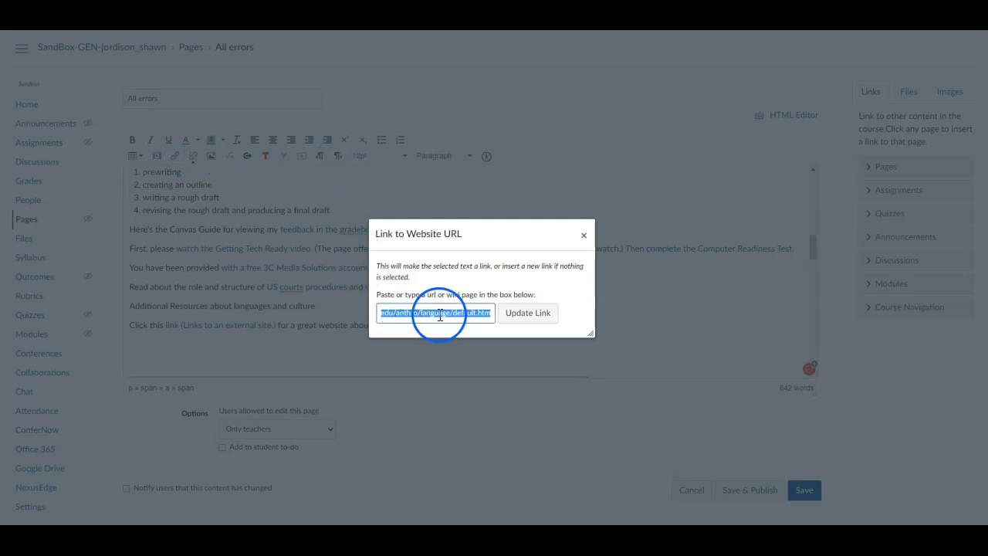
{"action": "left_click", "coordinate": [584, 235]}
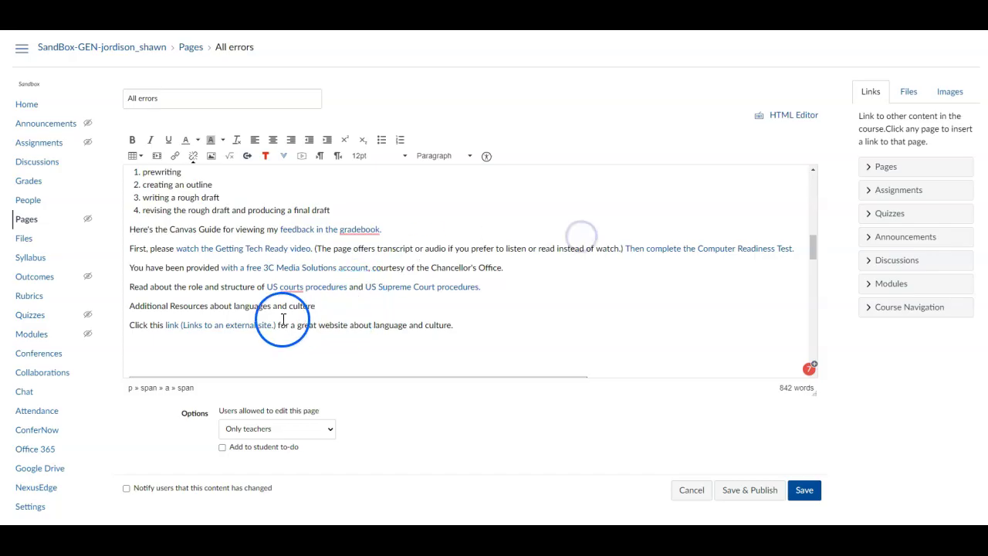
{"action": "left_click_drag", "start_coordinate": [318, 306], "coordinate": [116, 307]}
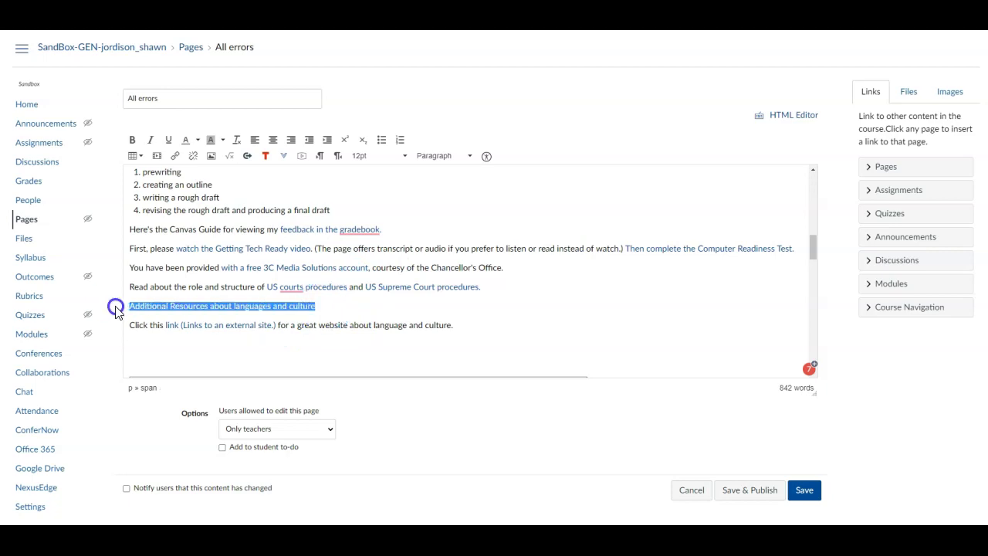
{"action": "left_click", "coordinate": [175, 165]}
{"action": "key", "text": "ctrl+v"}
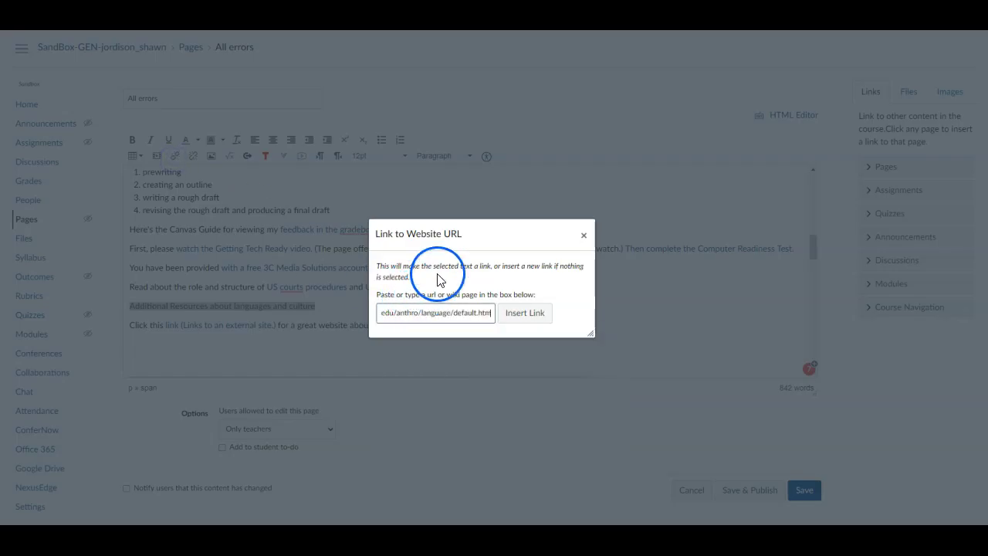
{"action": "left_click", "coordinate": [523, 315]}
{"action": "left_click", "coordinate": [352, 319]}
Step: Remove the old 'Click this link' sentence and move down to the Example 2 image
{"action": "left_click_drag", "start_coordinate": [462, 327], "coordinate": [129, 332]}
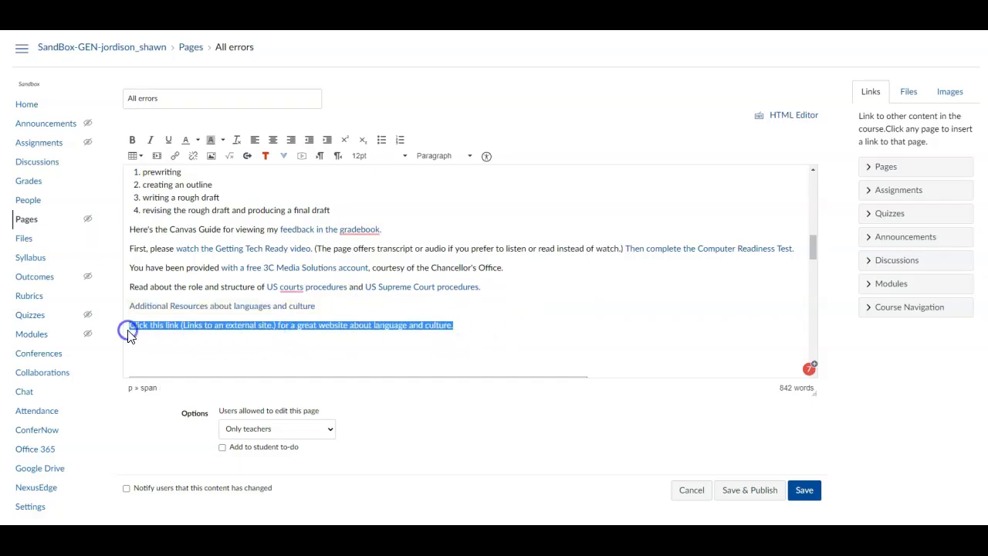
{"action": "key", "text": "Delete"}
{"action": "left_click", "coordinate": [440, 340]}
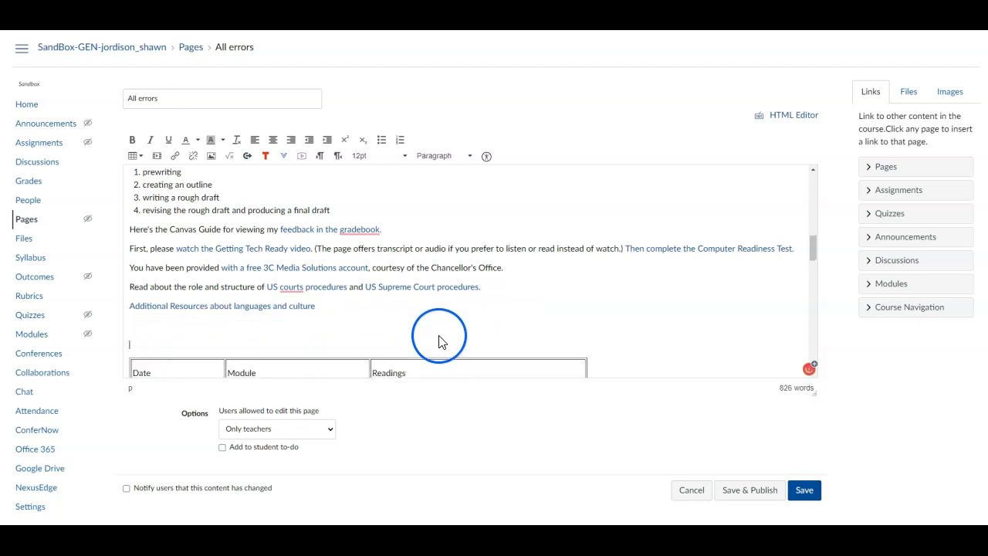
{"action": "scroll", "coordinate": [437, 332], "scroll_direction": "down", "scroll_amount": 1}
{"action": "scroll", "coordinate": [441, 318], "scroll_direction": "down", "scroll_amount": 1}
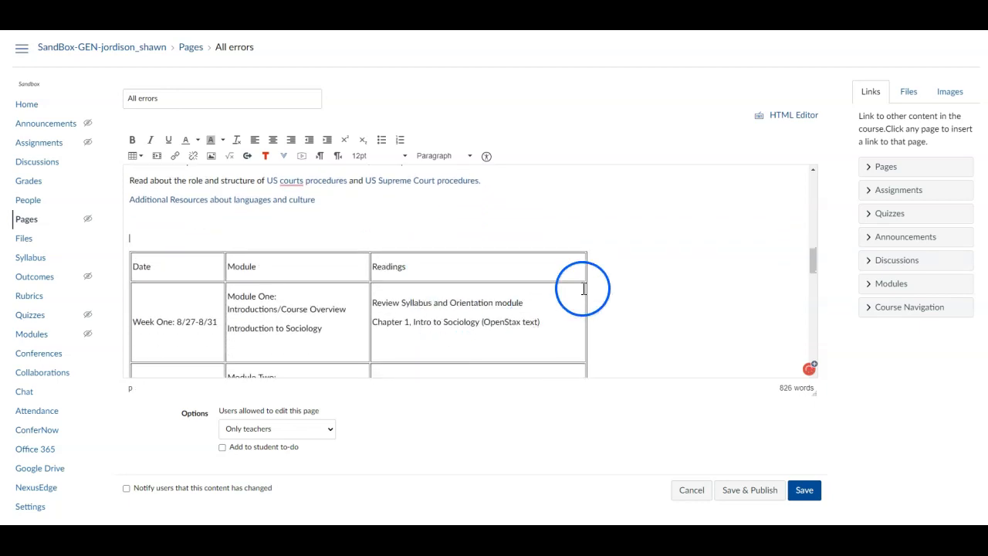
{"action": "scroll", "coordinate": [591, 278], "scroll_direction": "down", "scroll_amount": 1}
{"action": "scroll", "coordinate": [556, 261], "scroll_direction": "down", "scroll_amount": 1}
{"action": "scroll", "coordinate": [555, 262], "scroll_direction": "down", "scroll_amount": 1}
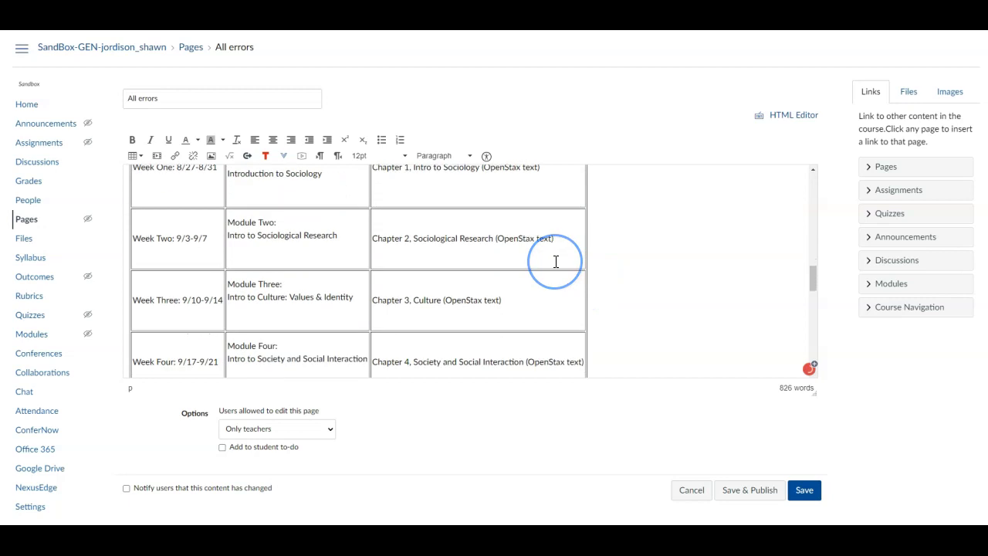
{"action": "scroll", "coordinate": [555, 262], "scroll_direction": "down", "scroll_amount": 2}
{"action": "scroll", "coordinate": [238, 224], "scroll_direction": "down", "scroll_amount": 3}
{"action": "scroll", "coordinate": [235, 234], "scroll_direction": "up", "scroll_amount": 2}
{"action": "scroll", "coordinate": [235, 234], "scroll_direction": "up", "scroll_amount": 3}
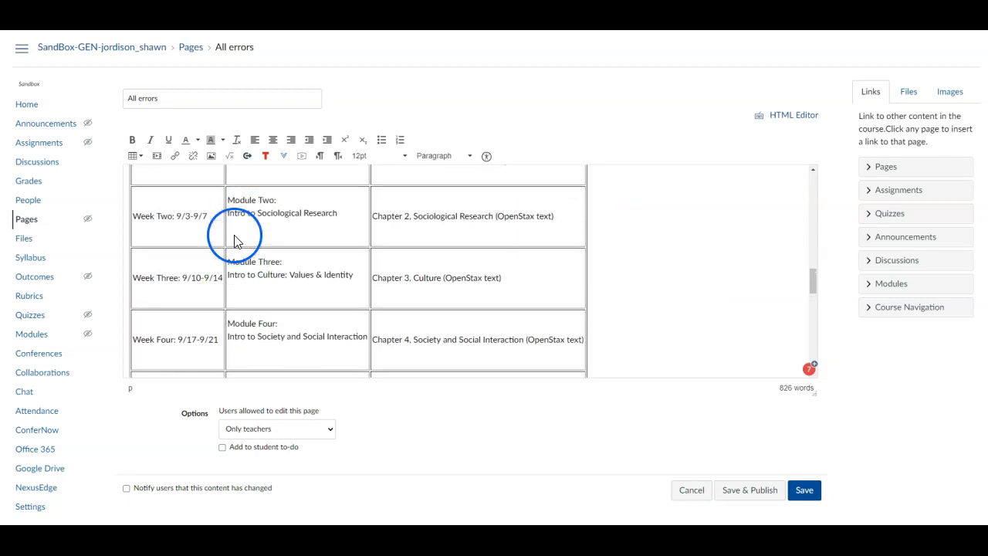
{"action": "scroll", "coordinate": [236, 237], "scroll_direction": "up", "scroll_amount": 1}
{"action": "scroll", "coordinate": [243, 224], "scroll_direction": "up", "scroll_amount": 1}
{"action": "scroll", "coordinate": [258, 220], "scroll_direction": "up", "scroll_amount": 1}
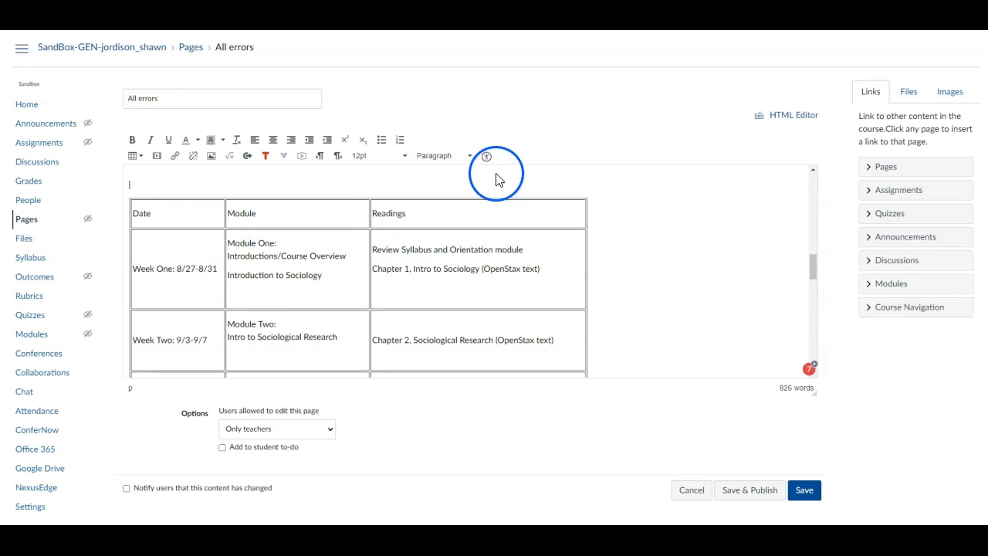
{"action": "scroll", "coordinate": [478, 236], "scroll_direction": "down", "scroll_amount": 3}
{"action": "scroll", "coordinate": [476, 234], "scroll_direction": "down", "scroll_amount": 3}
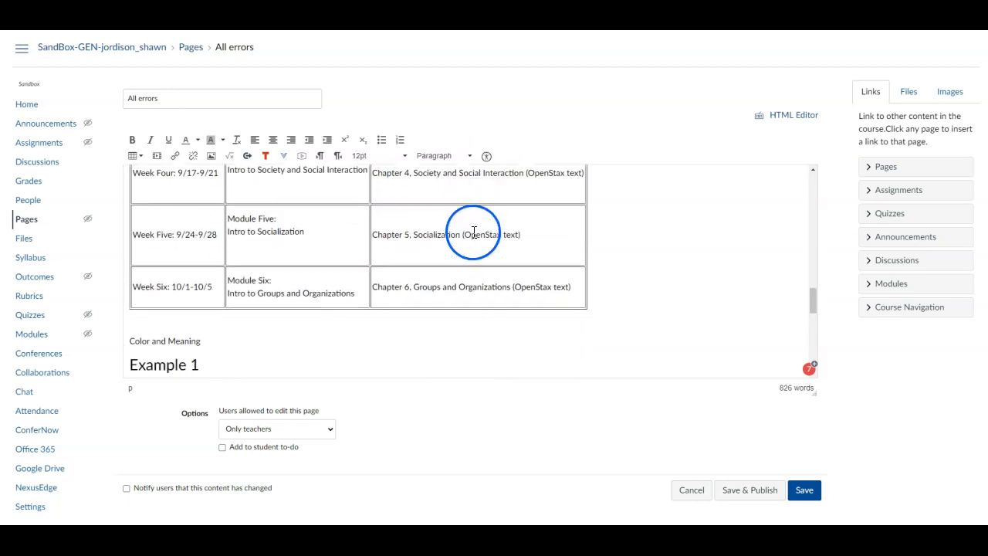
{"action": "scroll", "coordinate": [474, 229], "scroll_direction": "down", "scroll_amount": 5}
Step: Replace the picture's file-name alt text with 'Michael Jackson'
{"action": "left_click", "coordinate": [303, 263]}
{"action": "scroll", "coordinate": [417, 268], "scroll_direction": "down", "scroll_amount": 2}
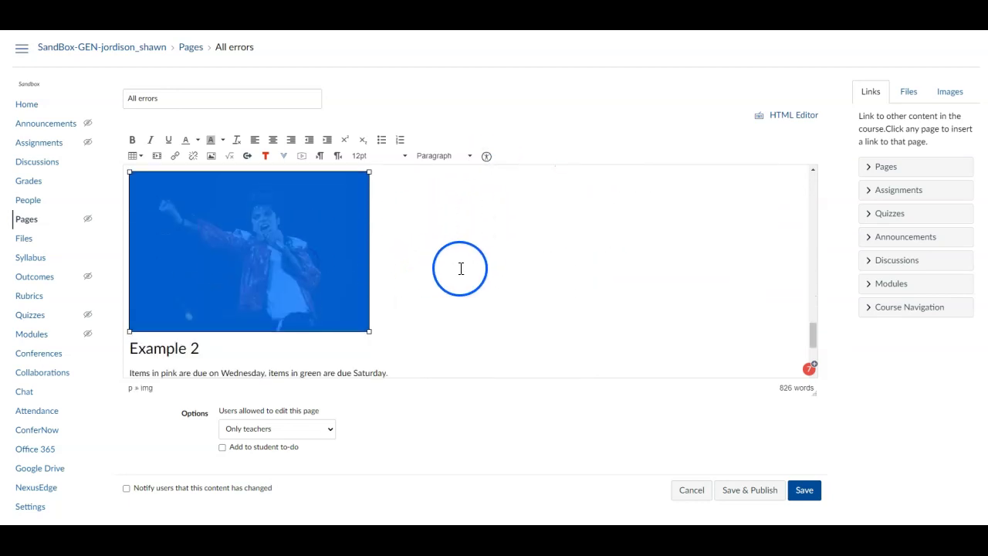
{"action": "left_click", "coordinate": [471, 264]}
{"action": "scroll", "coordinate": [309, 264], "scroll_direction": "up", "scroll_amount": 2}
{"action": "left_click", "coordinate": [280, 264]}
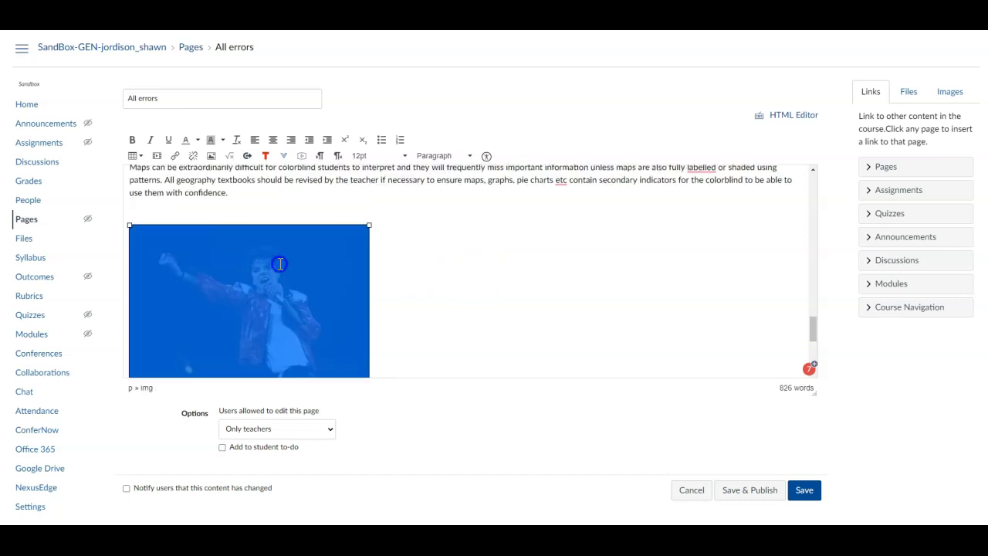
{"action": "left_click", "coordinate": [211, 155]}
{"action": "left_click_drag", "start_coordinate": [452, 266], "coordinate": [371, 261]}
{"action": "type", "text": "Michael Jackson"}
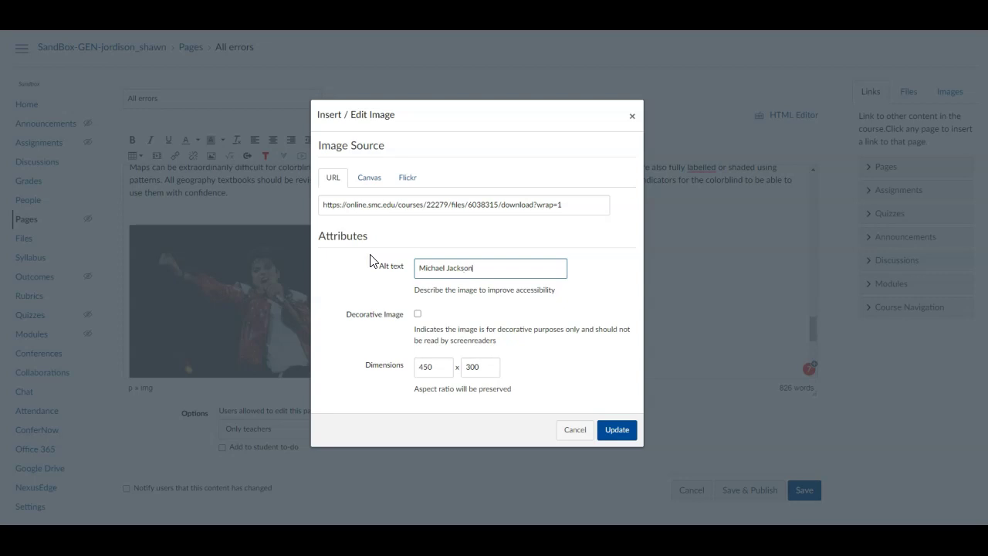
{"action": "left_click", "coordinate": [393, 244]}
{"action": "left_click", "coordinate": [649, 434]}
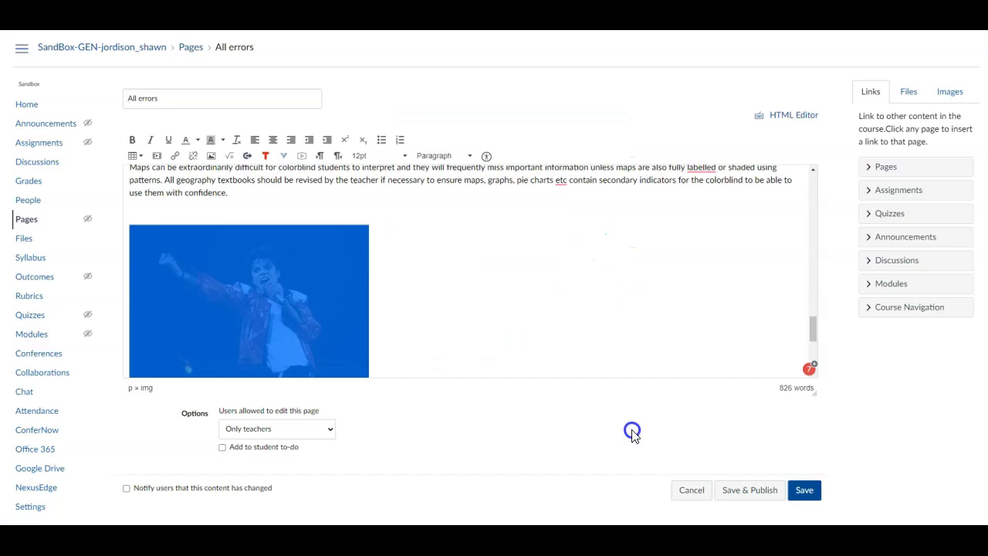
{"action": "left_click", "coordinate": [453, 249]}
{"action": "scroll", "coordinate": [452, 249], "scroll_direction": "down", "scroll_amount": 3}
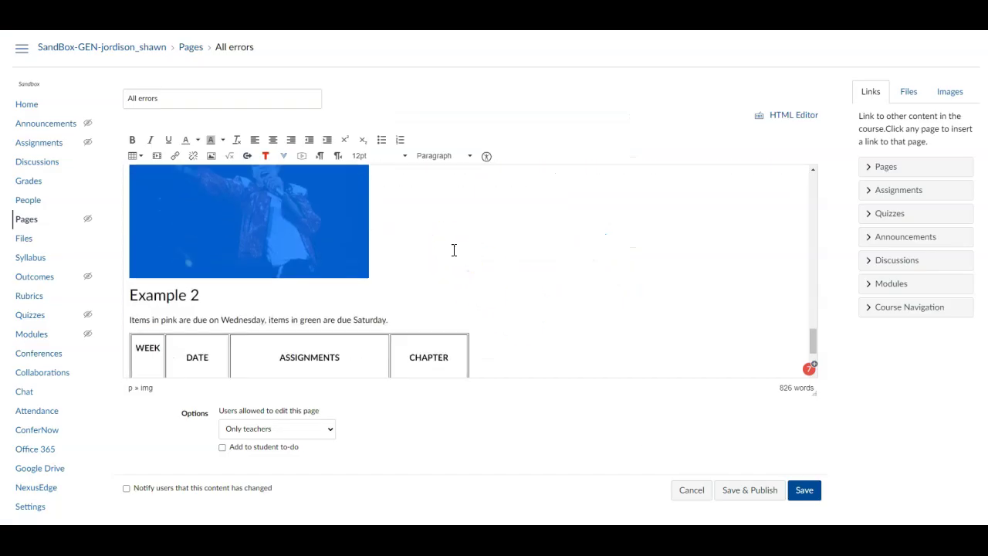
{"action": "scroll", "coordinate": [406, 287], "scroll_direction": "down", "scroll_amount": 3}
{"action": "scroll", "coordinate": [360, 319], "scroll_direction": "down", "scroll_amount": 2}
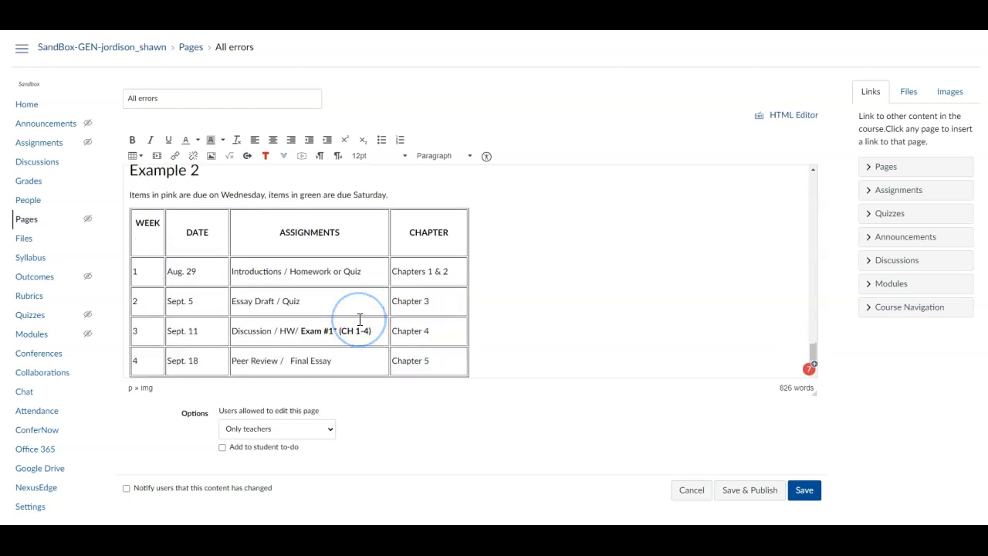
{"action": "scroll", "coordinate": [360, 319], "scroll_direction": "up", "scroll_amount": 3}
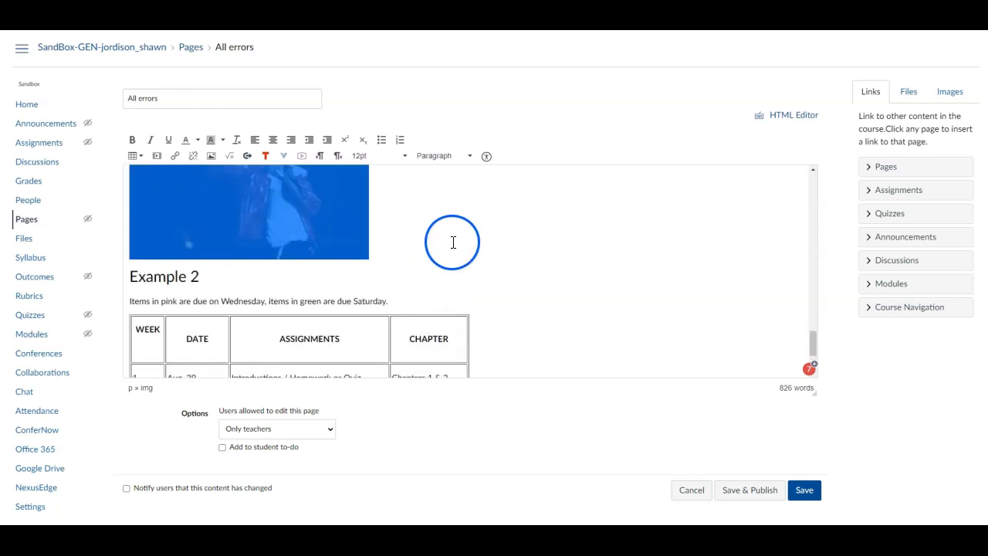
{"action": "left_click_drag", "start_coordinate": [814, 340], "coordinate": [820, 175]}
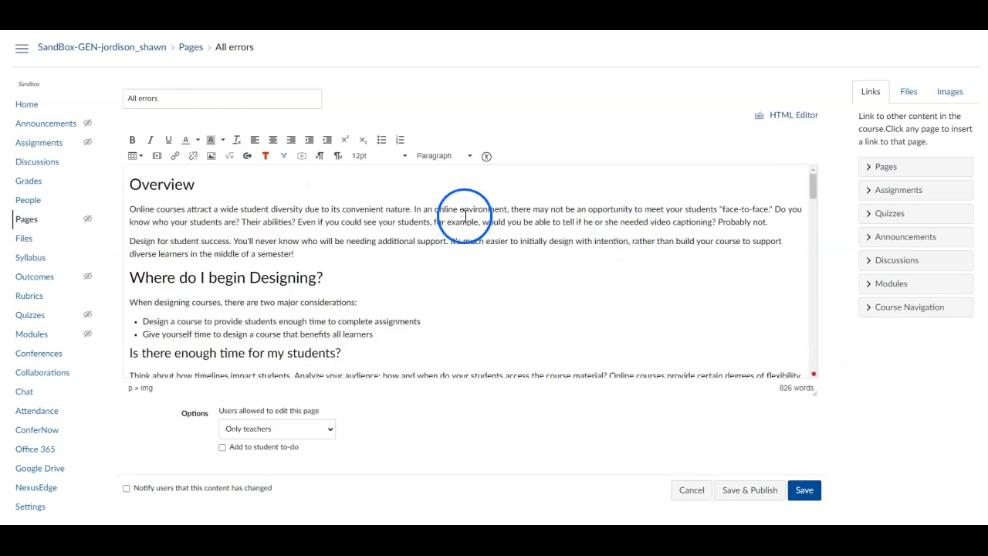
Step: Run the Accessibility Checker and merge the adjacent links sharing one URL
{"action": "left_click", "coordinate": [487, 156]}
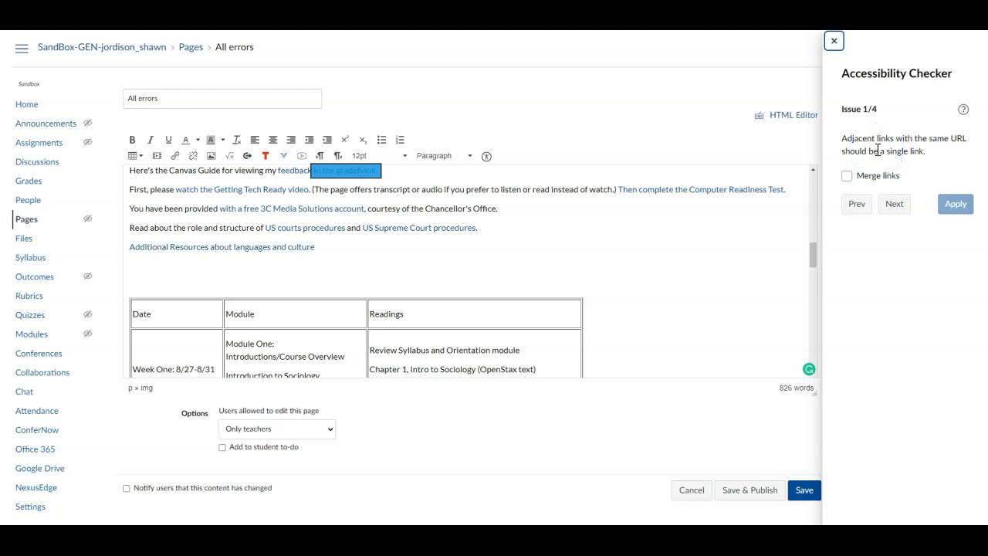
{"action": "left_click", "coordinate": [853, 181]}
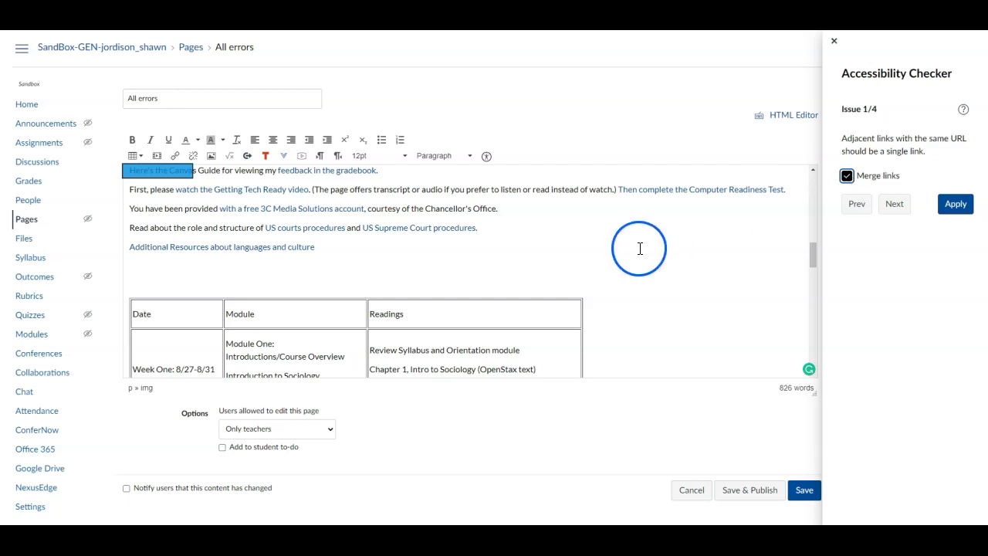
{"action": "left_click", "coordinate": [956, 204]}
Step: Caption the first table 'Sample Data' and make its first row the header row
{"action": "left_click", "coordinate": [926, 207]}
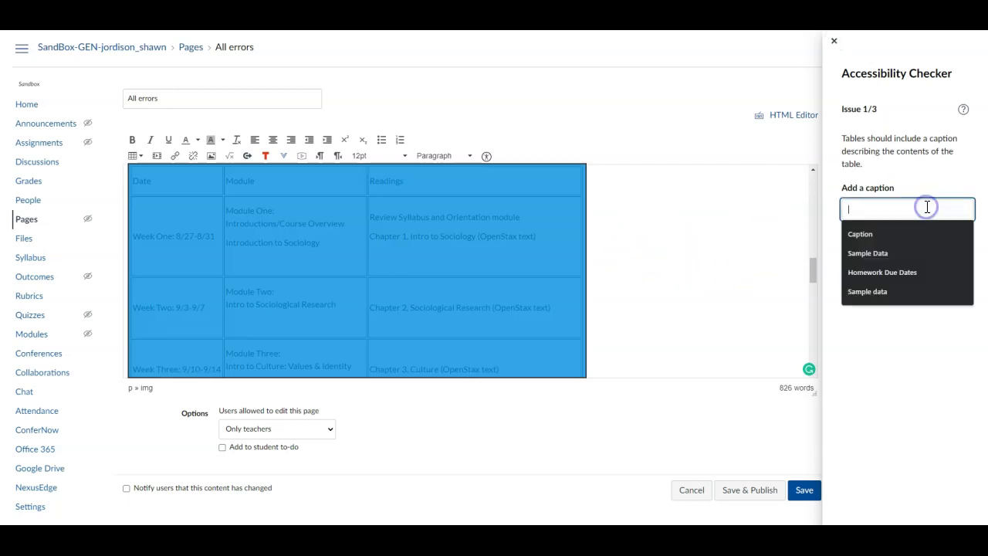
{"action": "type", "text": "Sanoe"}
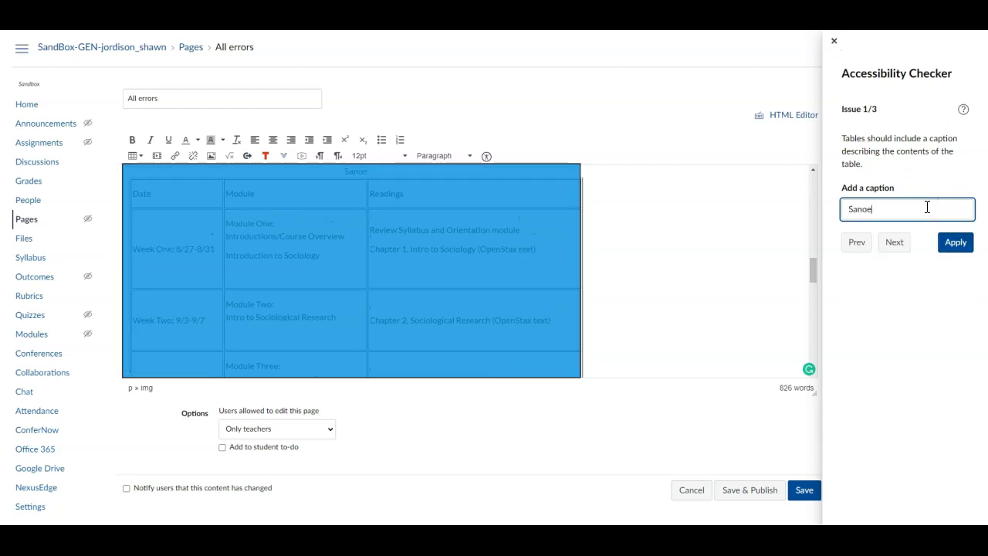
{"action": "key", "text": "BackSpace"}
{"action": "key", "text": "BackSpace"}
{"action": "key", "text": "BackSpace"}
{"action": "type", "text": "ano"}
{"action": "key", "text": "BackSpace"}
{"action": "key", "text": "BackSpace"}
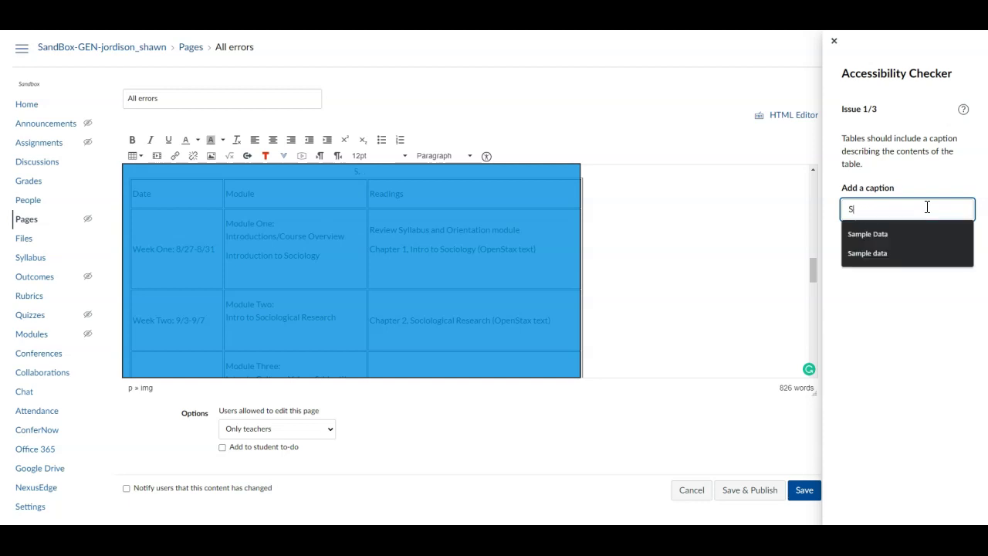
{"action": "type", "text": "o"}
{"action": "key", "text": "BackSpace"}
{"action": "key", "text": "Return"}
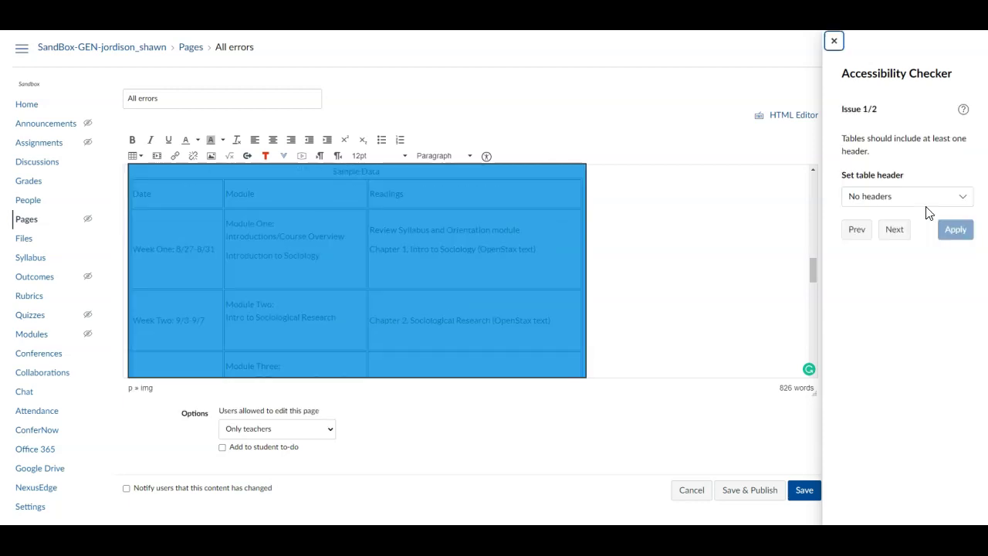
{"action": "left_click", "coordinate": [927, 195]}
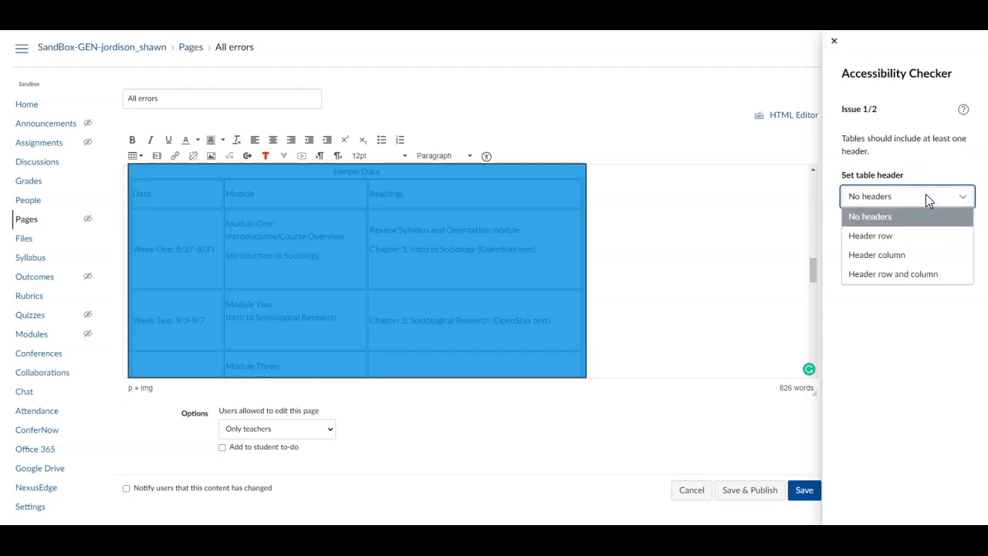
{"action": "left_click", "coordinate": [899, 236]}
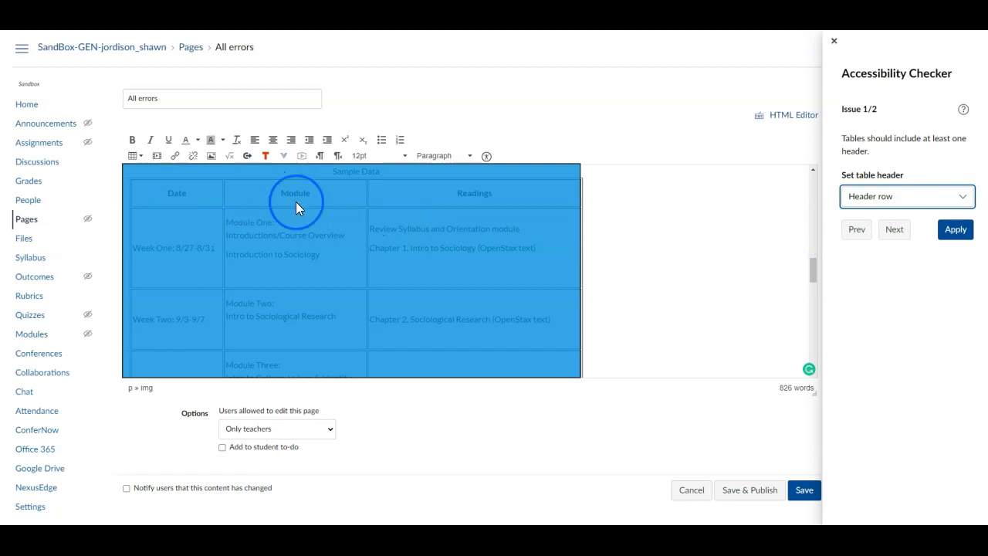
{"action": "left_click", "coordinate": [955, 230]}
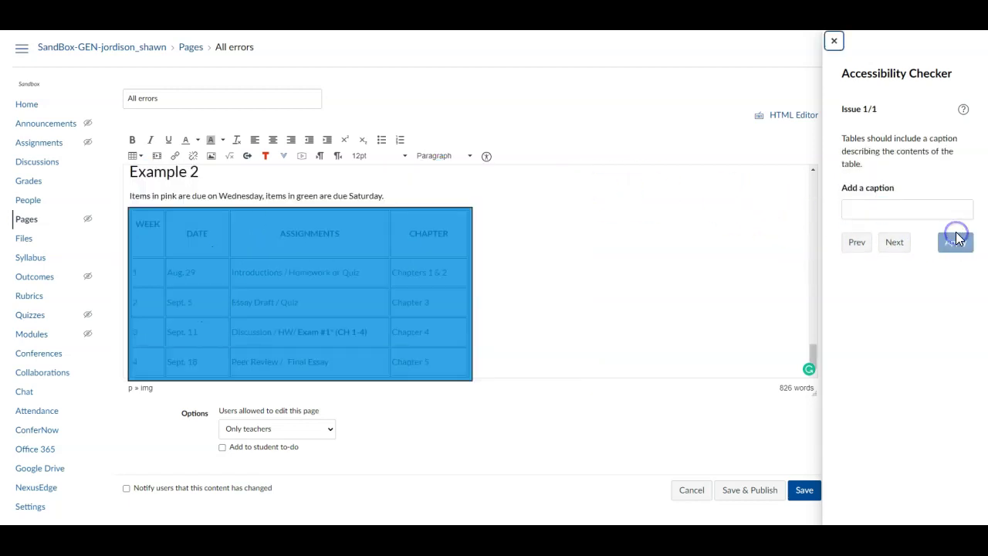
Step: Caption the Example 2 table 'Sample Data'
{"action": "left_click", "coordinate": [896, 207]}
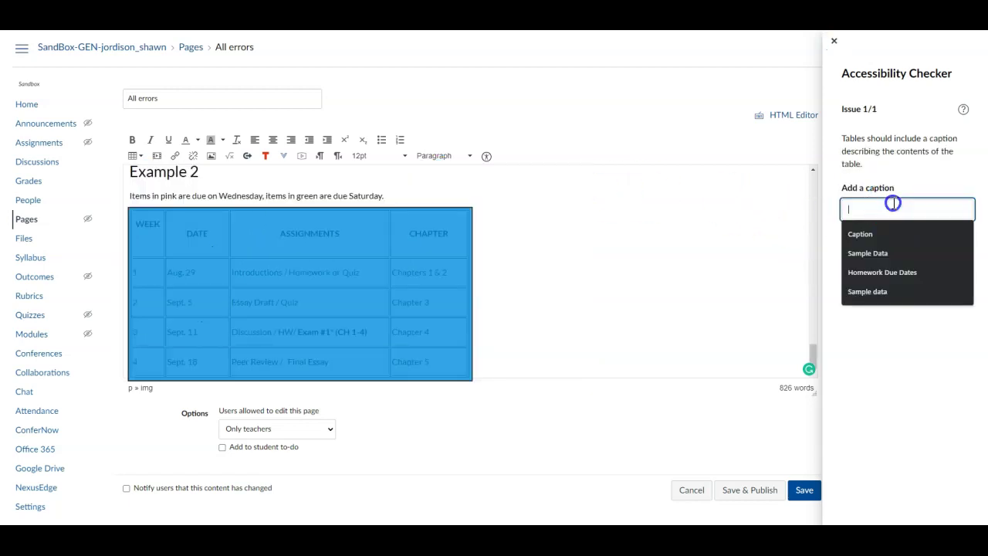
{"action": "left_click", "coordinate": [877, 254]}
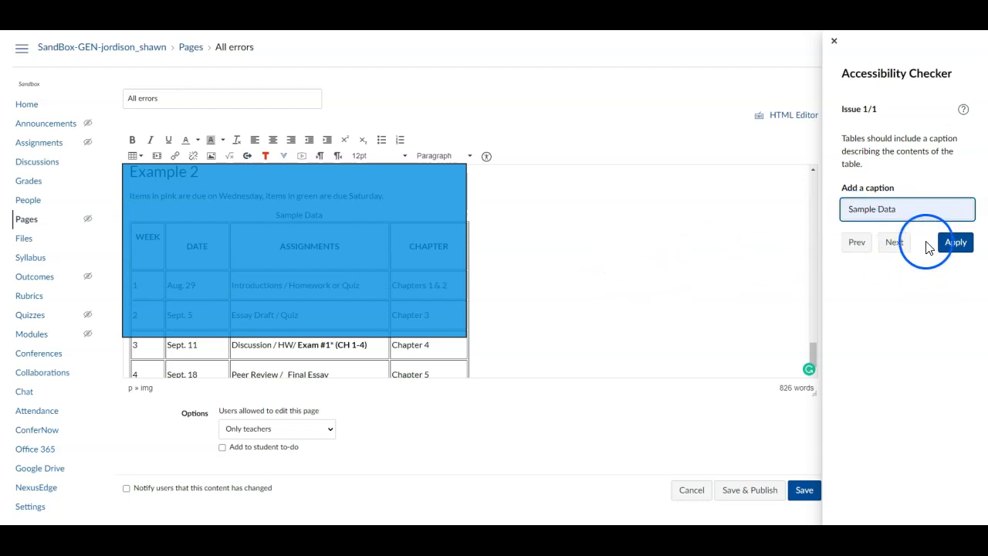
{"action": "left_click", "coordinate": [954, 242]}
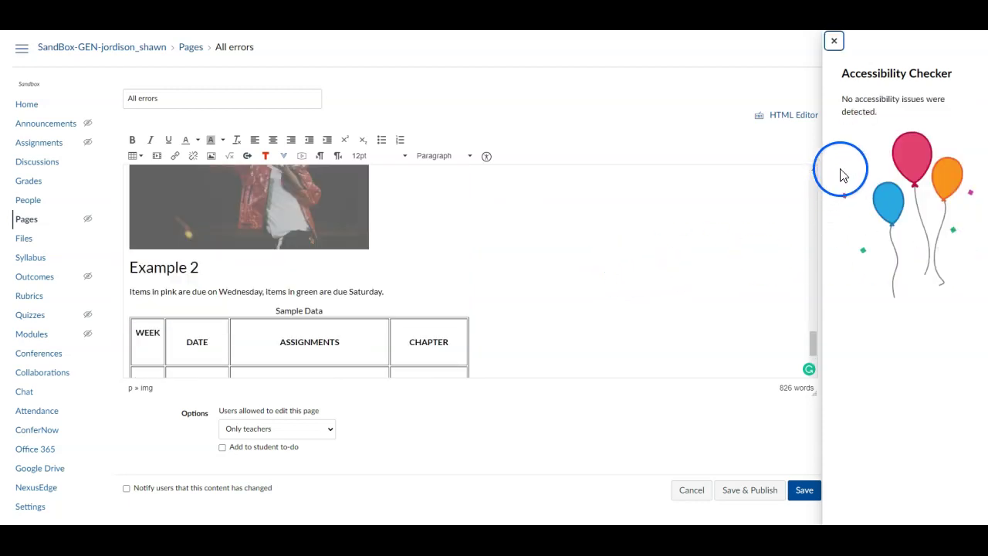
Step: Rewrite the Example 2 table's all-caps headers as Week, Date, Assignments and Chapter
{"action": "left_click", "coordinate": [834, 41]}
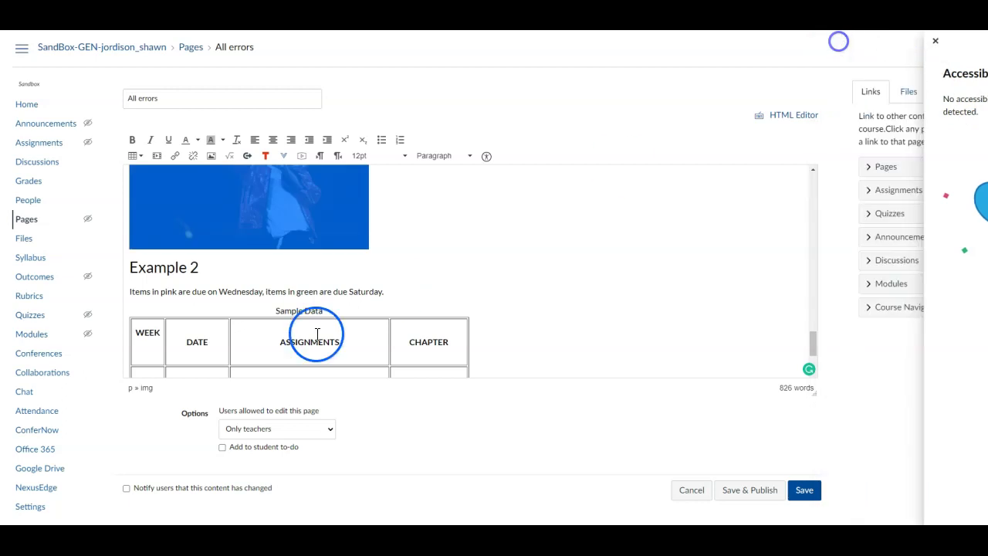
{"action": "scroll", "coordinate": [286, 347], "scroll_direction": "down", "scroll_amount": 1}
{"action": "left_click", "coordinate": [148, 278]}
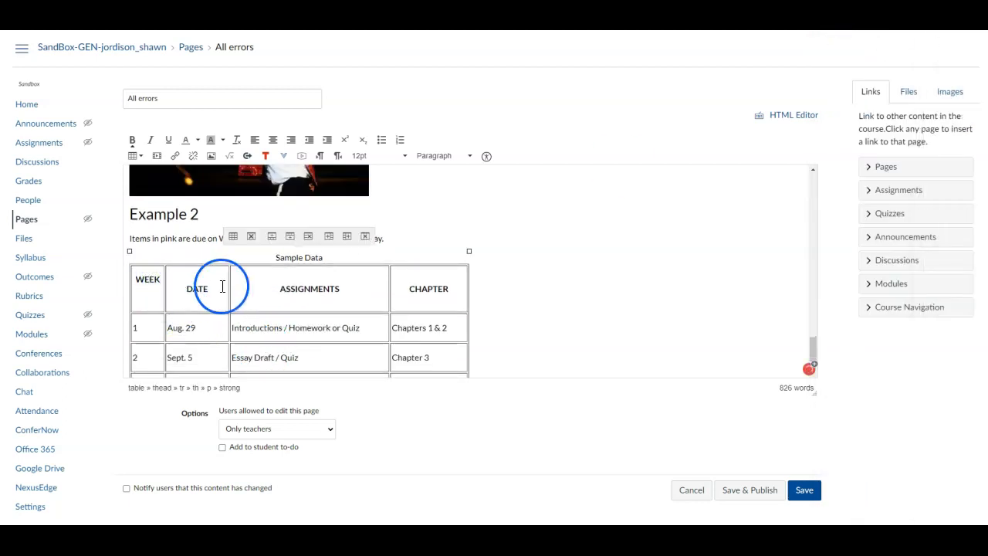
{"action": "left_click", "coordinate": [163, 281]}
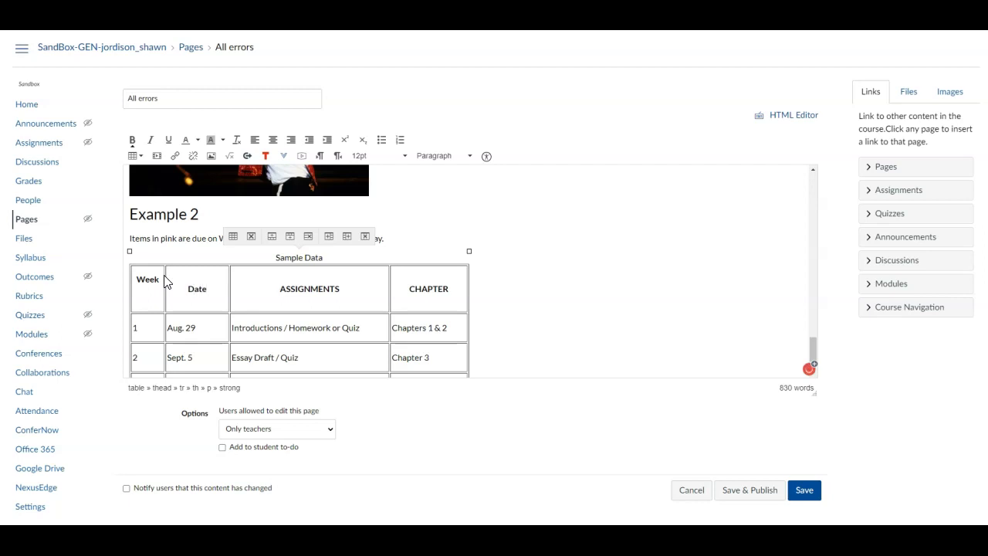
{"action": "left_click", "coordinate": [309, 289]}
{"action": "type", "text": "Assignments"}
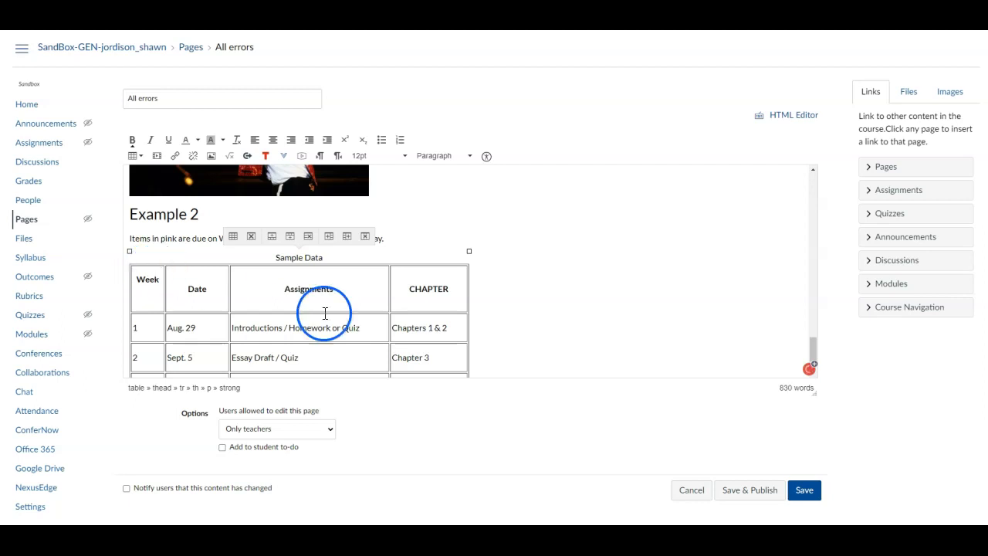
{"action": "left_click_drag", "start_coordinate": [449, 288], "coordinate": [413, 290]}
{"action": "type", "text": "Chapter"}
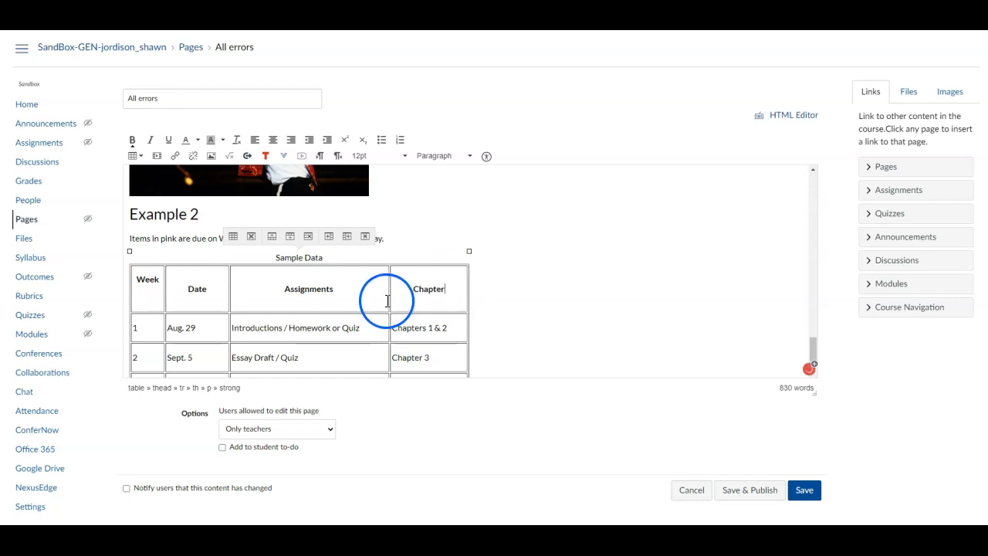
{"action": "scroll", "coordinate": [360, 297], "scroll_direction": "down", "scroll_amount": 1}
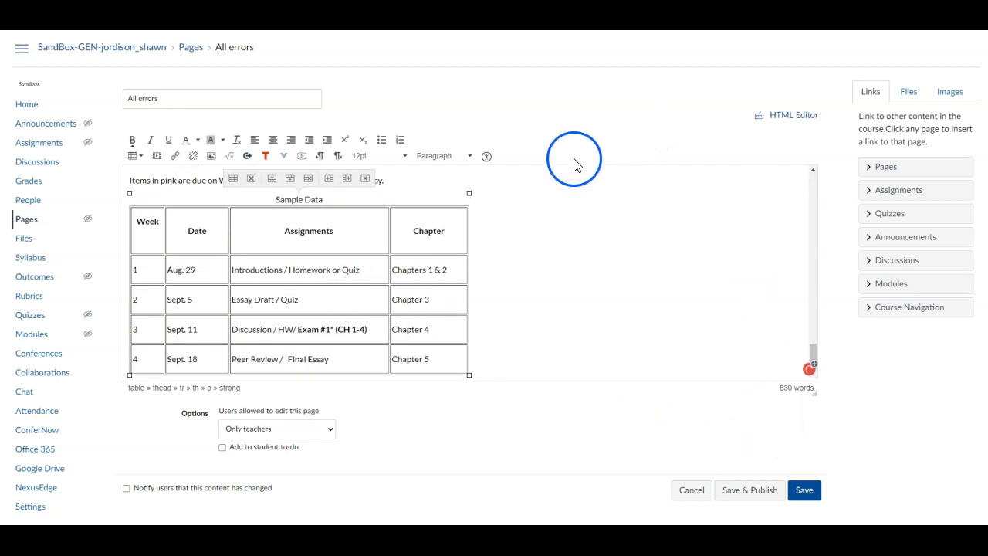
Step: Recheck accessibility, save the All errors page, and scroll through the saved result
{"action": "left_click", "coordinate": [486, 156]}
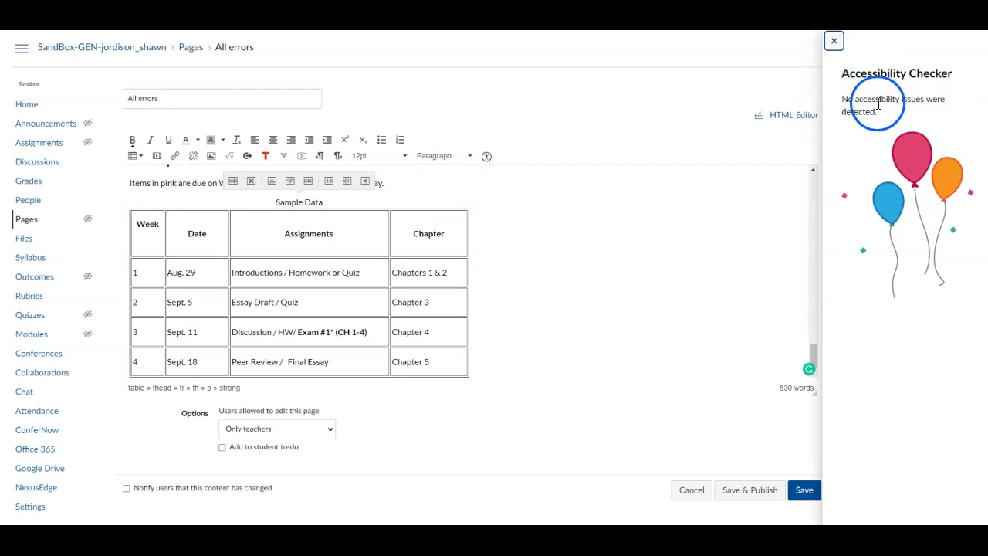
{"action": "left_click", "coordinate": [804, 490]}
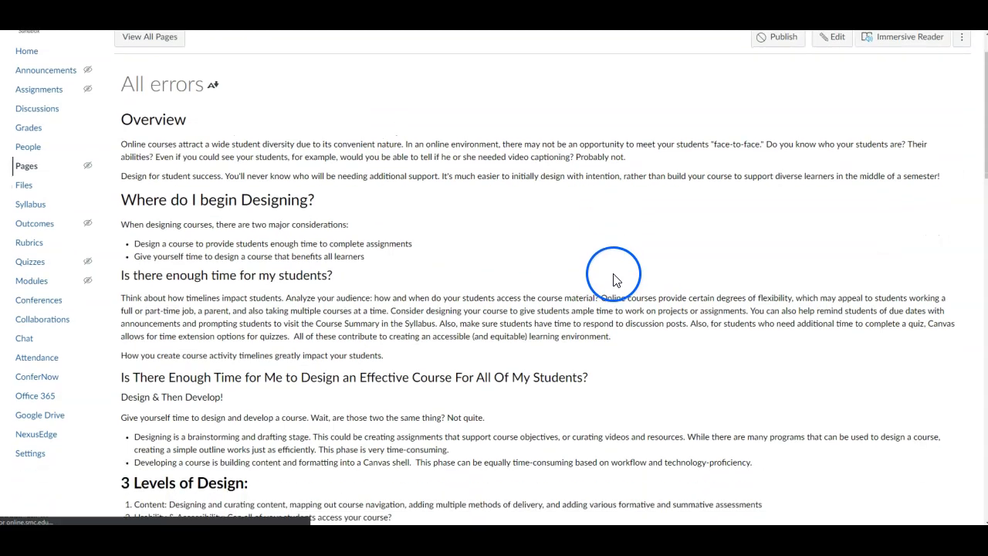
{"action": "scroll", "coordinate": [301, 189], "scroll_direction": "down", "scroll_amount": 1}
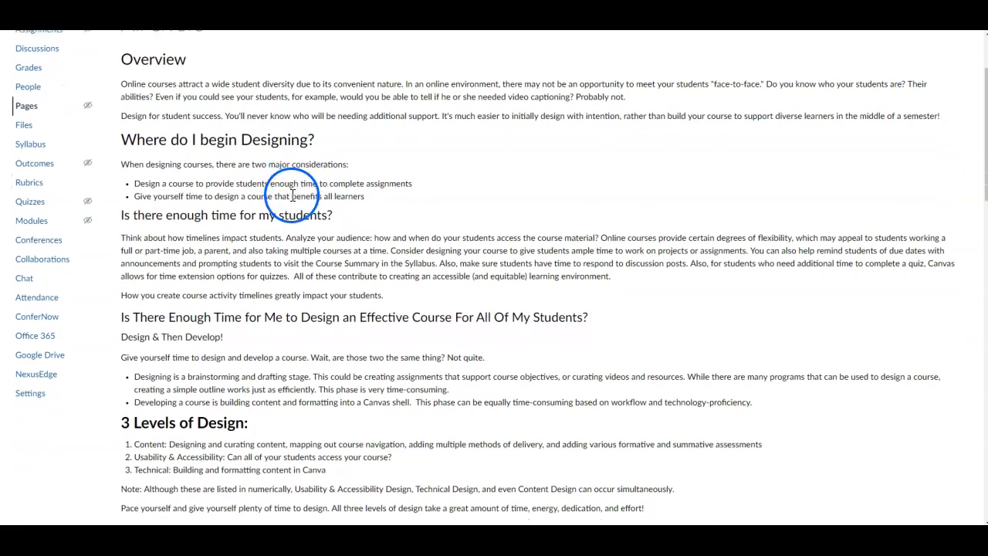
{"action": "scroll", "coordinate": [291, 193], "scroll_direction": "down", "scroll_amount": 2}
{"action": "scroll", "coordinate": [316, 165], "scroll_direction": "down", "scroll_amount": 1}
{"action": "scroll", "coordinate": [327, 180], "scroll_direction": "down", "scroll_amount": 1}
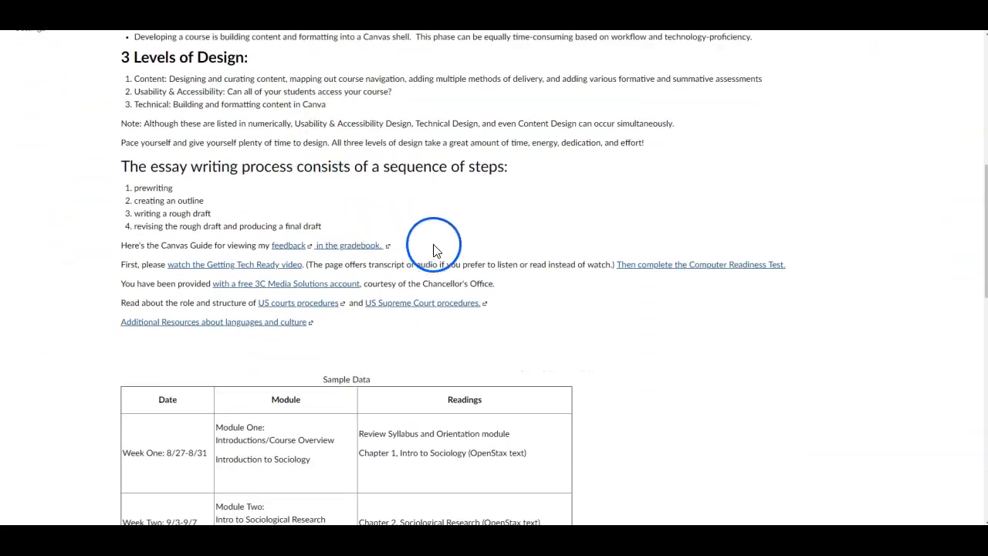
{"action": "scroll", "coordinate": [247, 317], "scroll_direction": "down", "scroll_amount": 1}
{"action": "scroll", "coordinate": [235, 305], "scroll_direction": "down", "scroll_amount": 2}
{"action": "scroll", "coordinate": [247, 294], "scroll_direction": "down", "scroll_amount": 3}
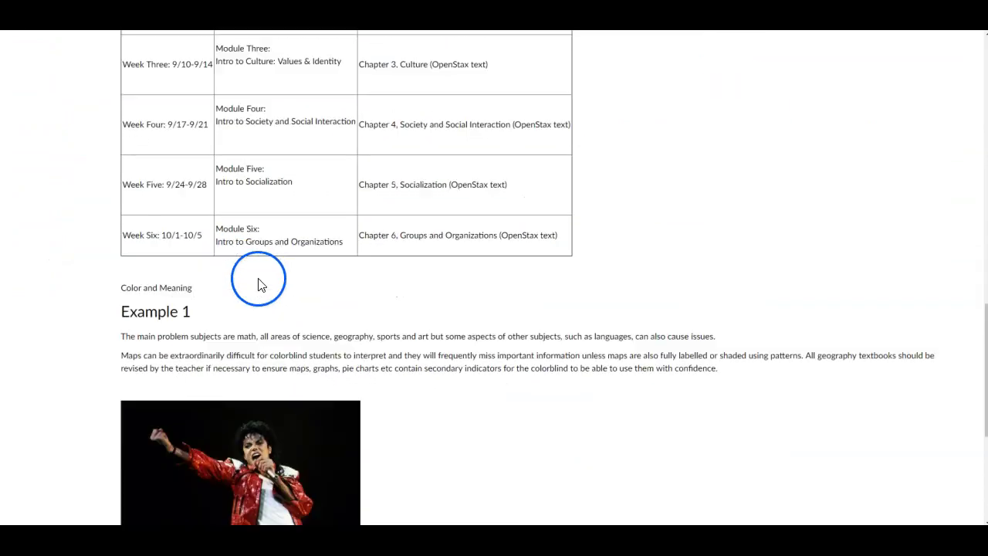
{"action": "scroll", "coordinate": [261, 282], "scroll_direction": "down", "scroll_amount": 1}
{"action": "scroll", "coordinate": [261, 282], "scroll_direction": "down", "scroll_amount": 1}
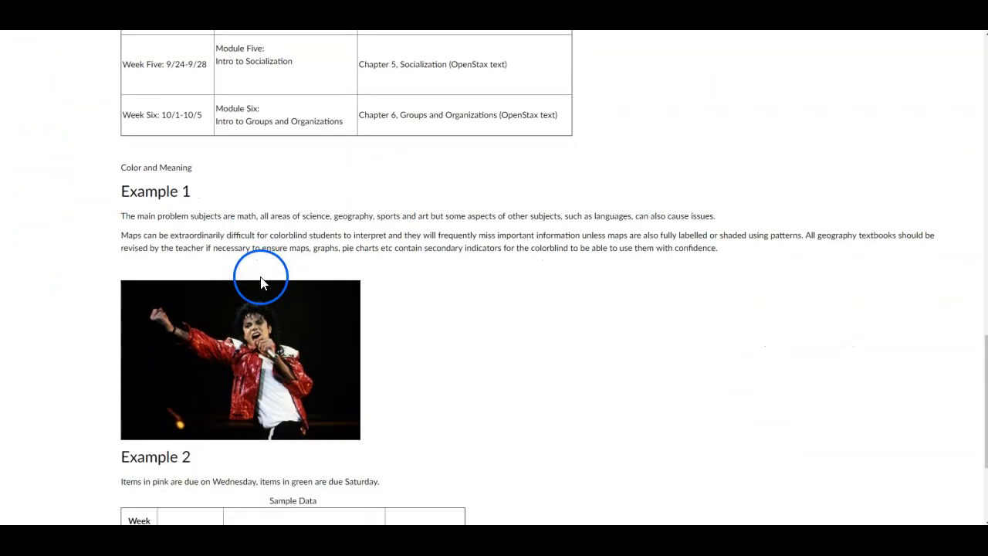
{"action": "scroll", "coordinate": [259, 284], "scroll_direction": "down", "scroll_amount": 2}
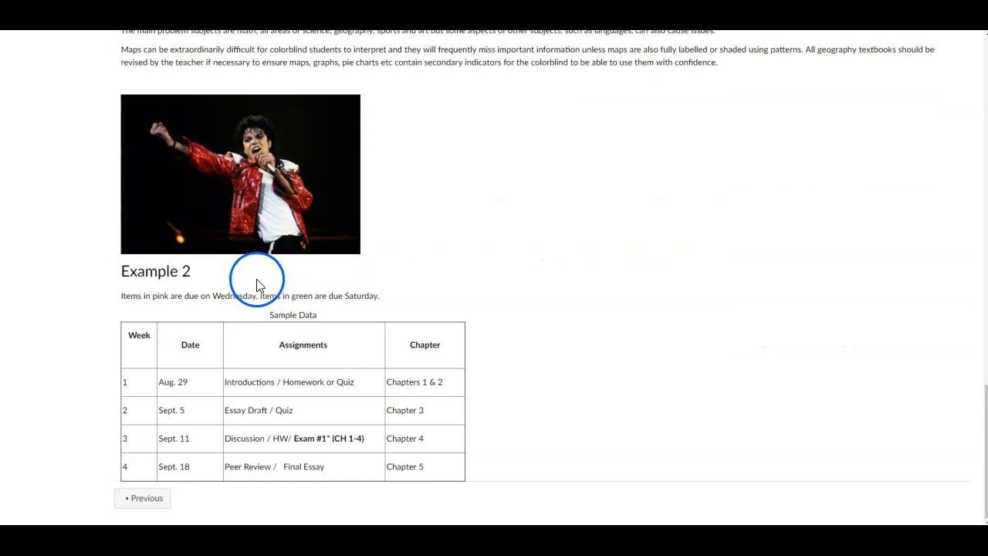
{"action": "scroll", "coordinate": [421, 288], "scroll_direction": "up", "scroll_amount": 3}
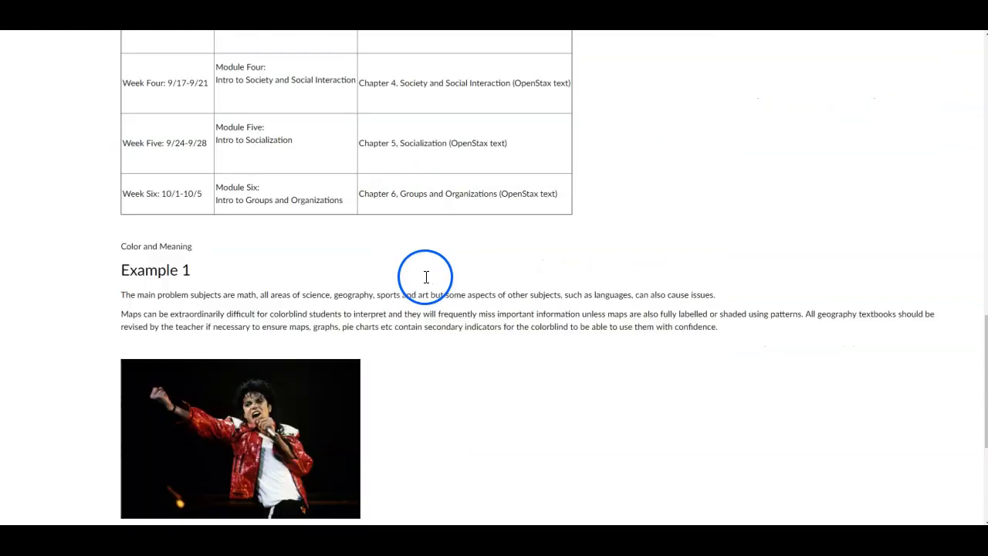
{"action": "scroll", "coordinate": [425, 288], "scroll_direction": "up", "scroll_amount": 4}
{"action": "scroll", "coordinate": [425, 288], "scroll_direction": "up", "scroll_amount": 5}
{"action": "scroll", "coordinate": [424, 288], "scroll_direction": "up", "scroll_amount": 2}
{"action": "scroll", "coordinate": [429, 288], "scroll_direction": "up", "scroll_amount": 3}
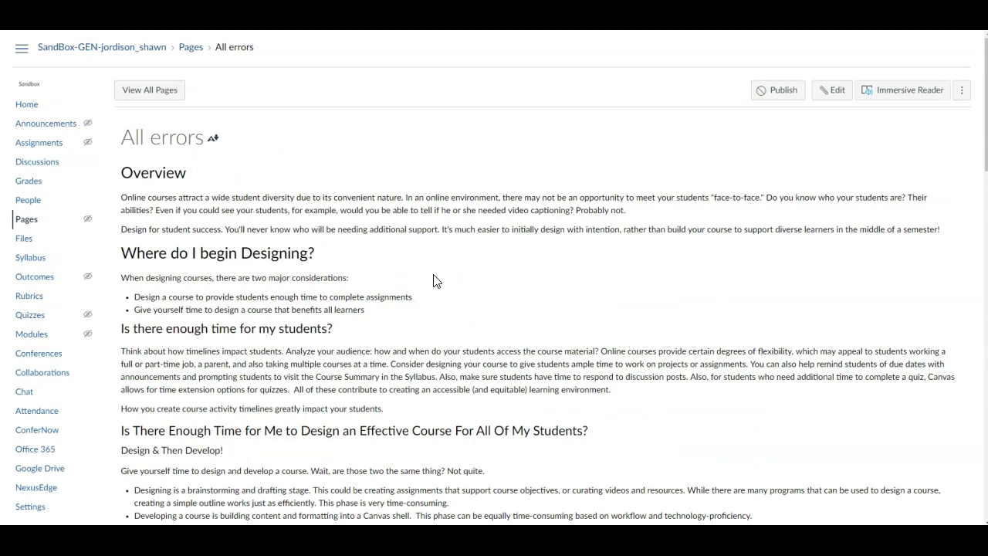
{"action": "left_click", "coordinate": [454, 258]}
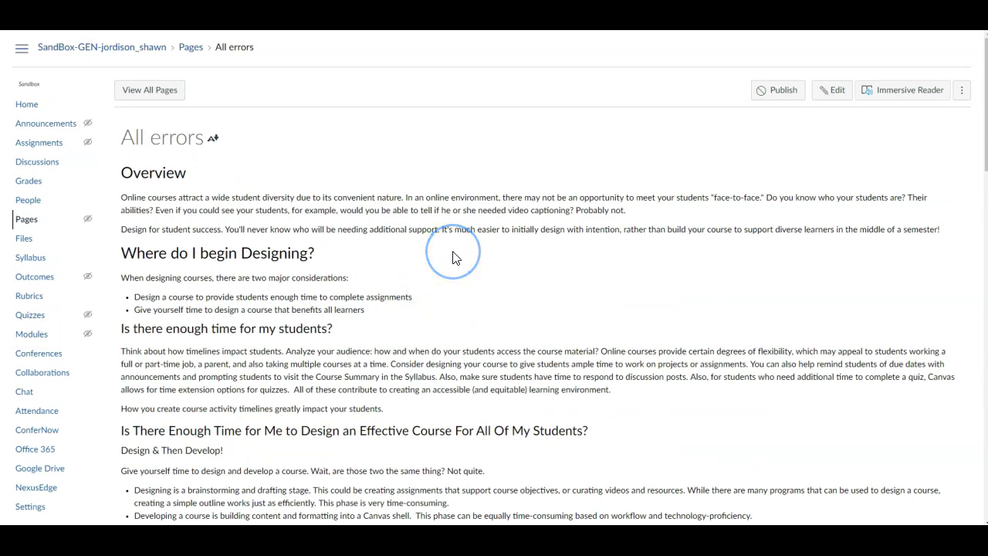